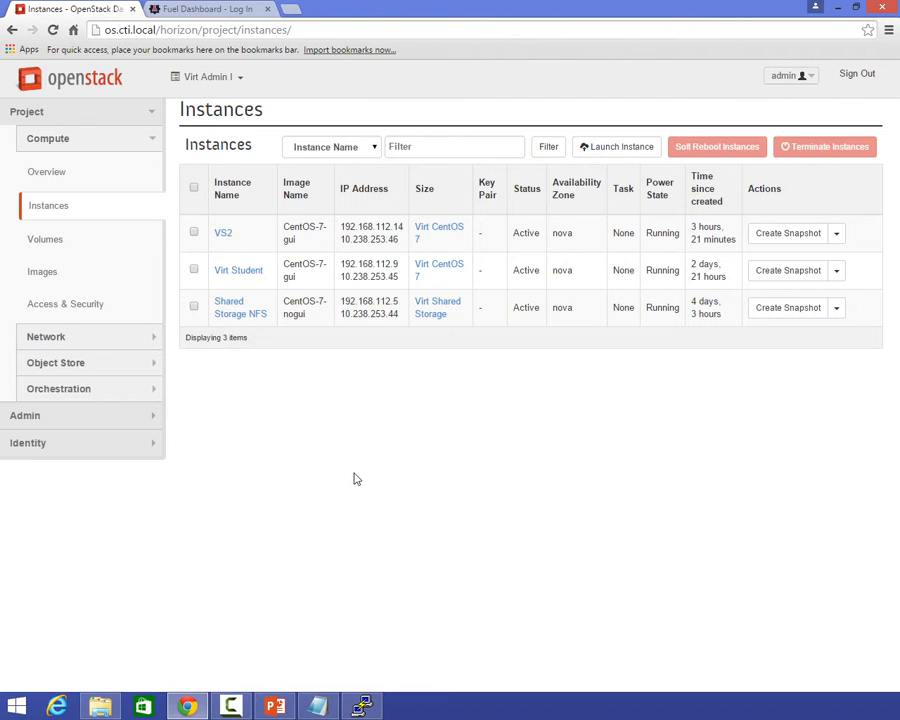
Sign in to the OpenStack dashboard with the user name admin and the account password.
{"action": "type", "text": "BBB"}
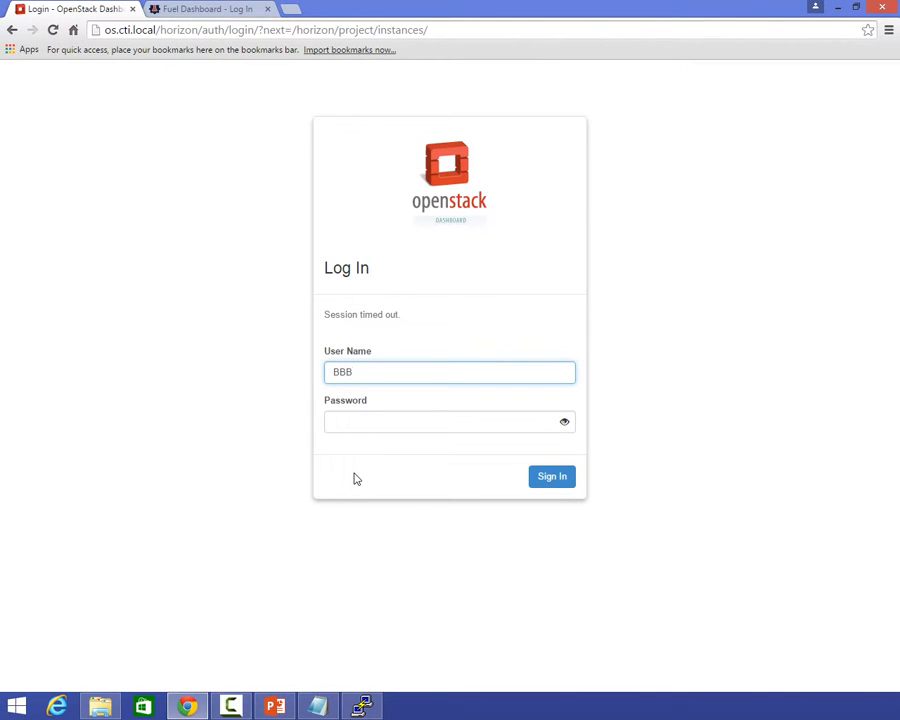
{"action": "key", "text": "BackSpace"}
{"action": "key", "text": "BackSpace"}
{"action": "key", "text": "BackSpace"}
{"action": "type", "text": "ad"}
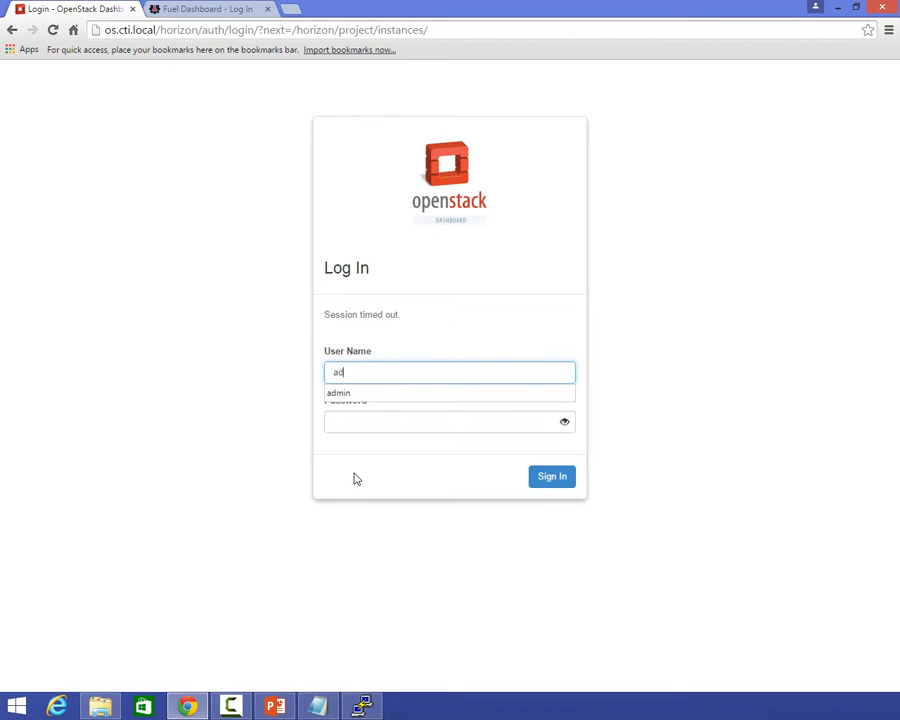
{"action": "type", "text": "min"}
{"action": "key", "text": "Tab"}
{"action": "type", "text": "•••••••••"}
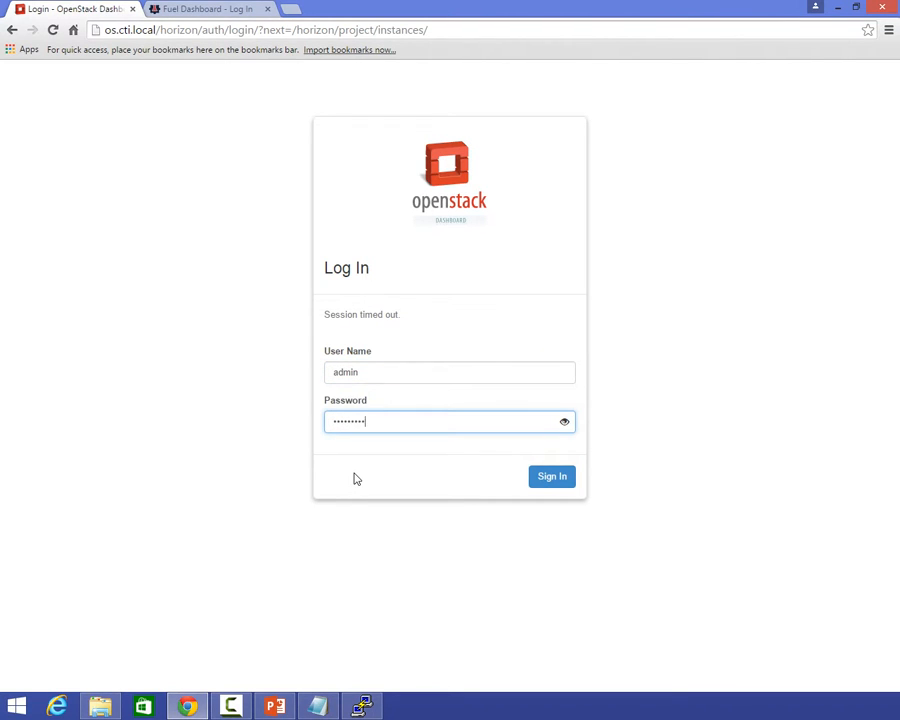
{"action": "type", "text": "•"}
{"action": "key", "text": "Return"}
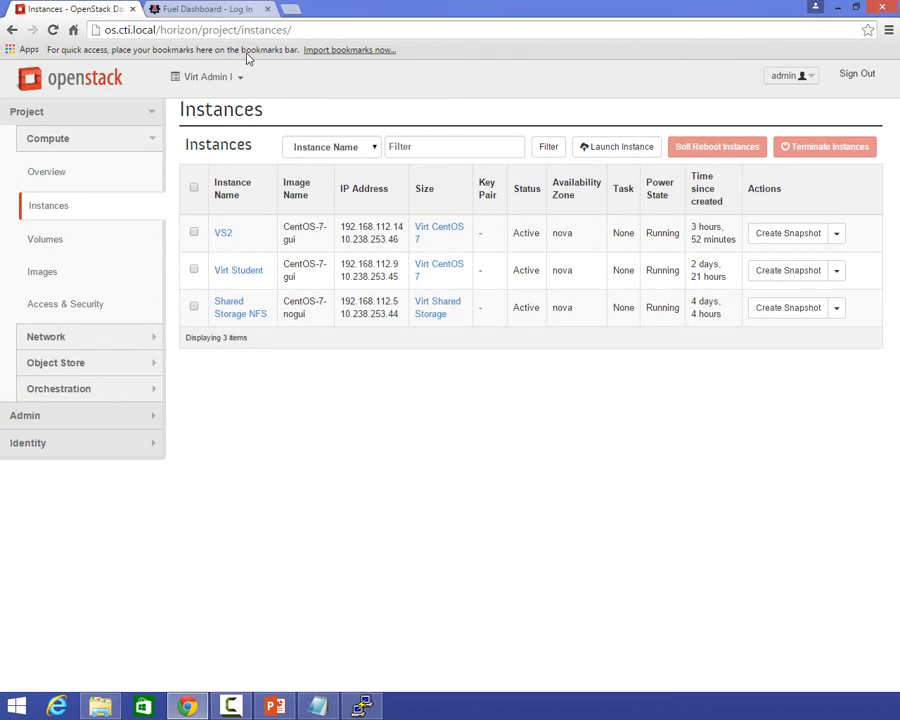
Switch to the admin project and review the system-wide hypervisors and instances.
{"action": "left_click", "coordinate": [215, 76]}
{"action": "left_click", "coordinate": [200, 130]}
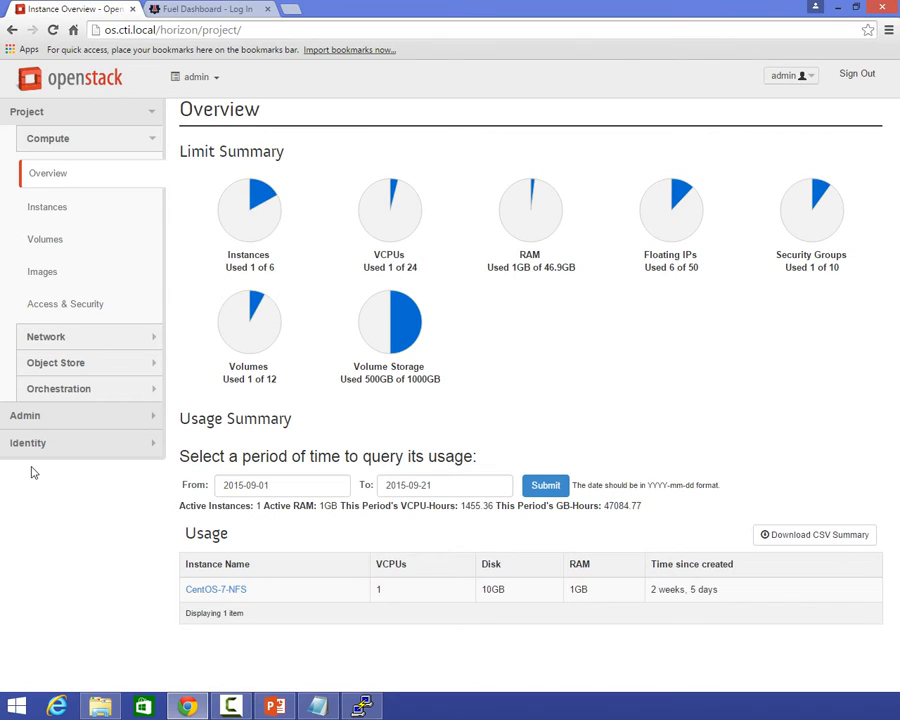
{"action": "left_click", "coordinate": [80, 418]}
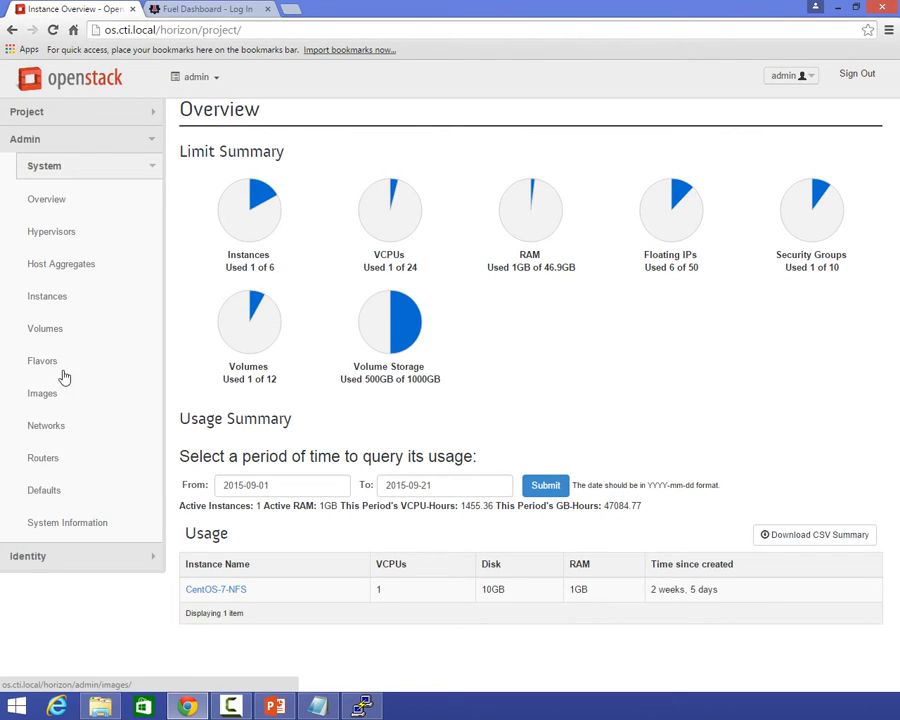
{"action": "left_click", "coordinate": [60, 233]}
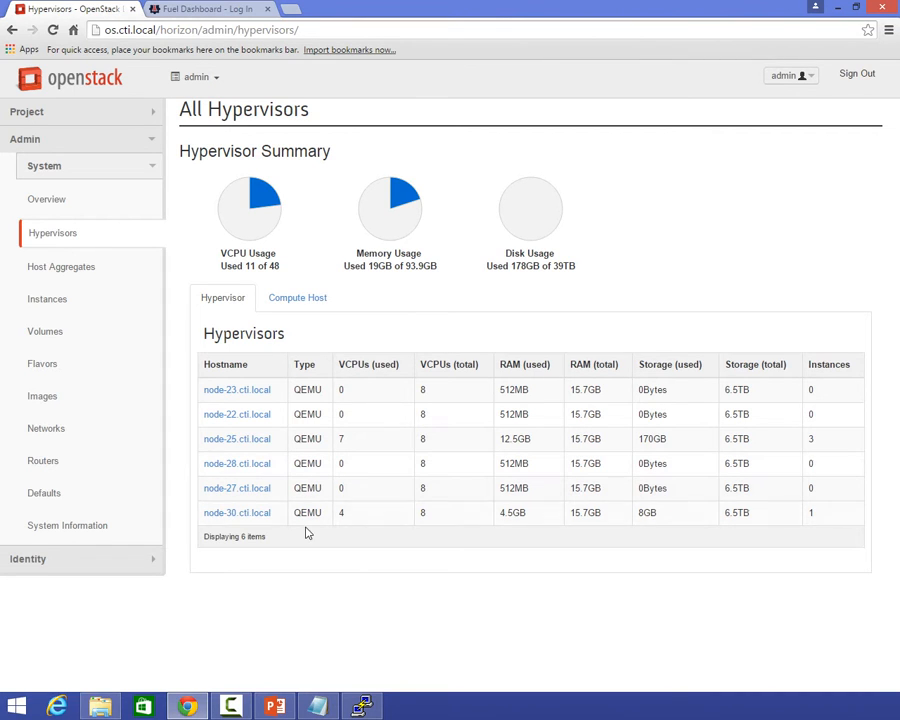
{"action": "left_click", "coordinate": [55, 402]}
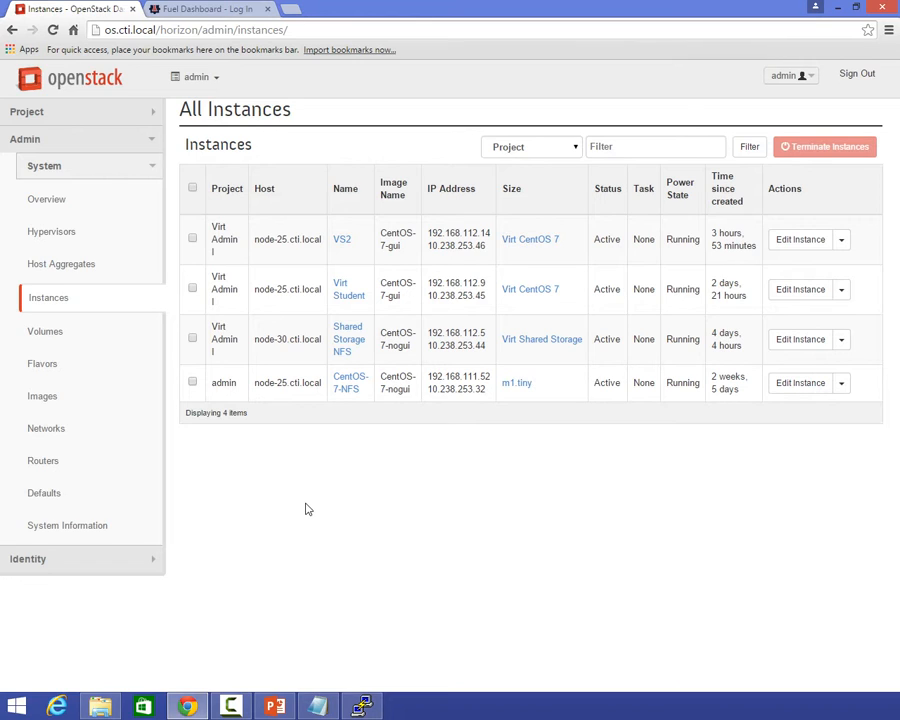
Switch to the Virt Admin I project and review its own images, the images shared with it, and its instances.
{"action": "left_click", "coordinate": [207, 77]}
{"action": "left_click", "coordinate": [212, 120]}
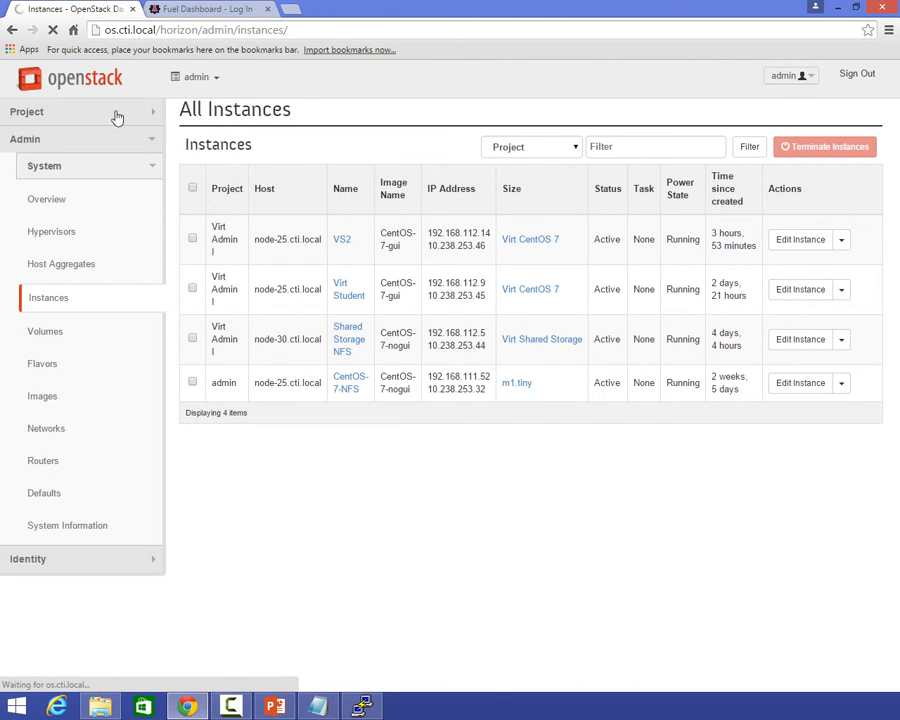
{"action": "left_click", "coordinate": [30, 116]}
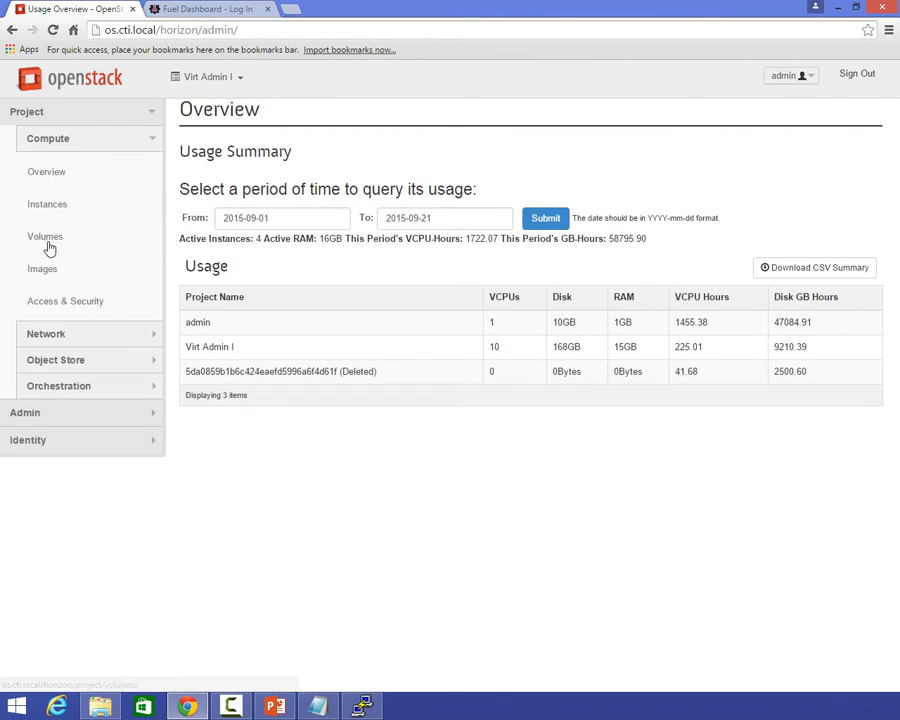
{"action": "left_click", "coordinate": [40, 266]}
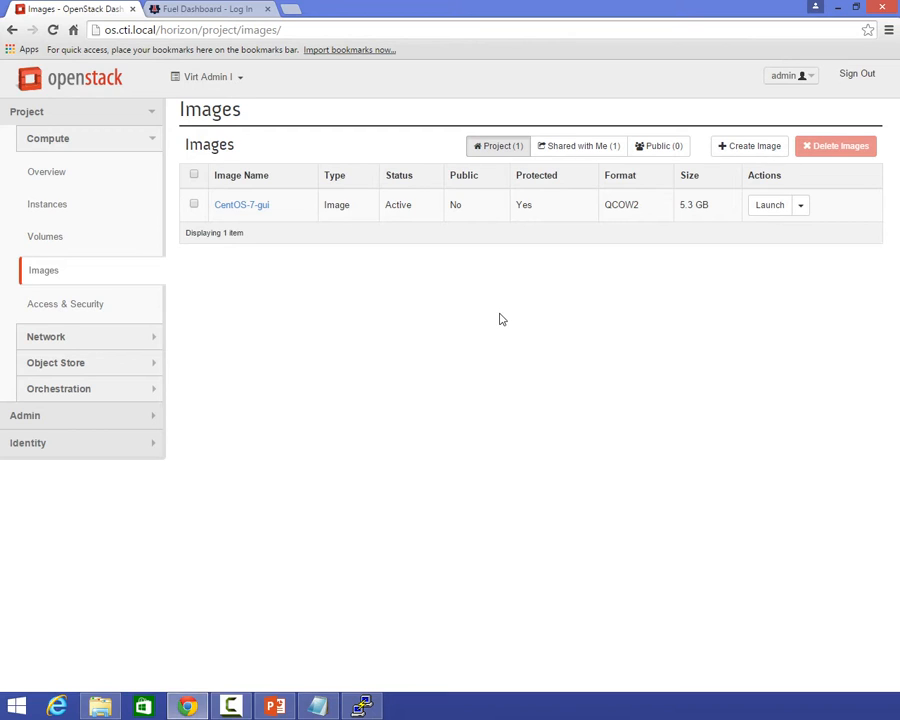
{"action": "left_click", "coordinate": [576, 149]}
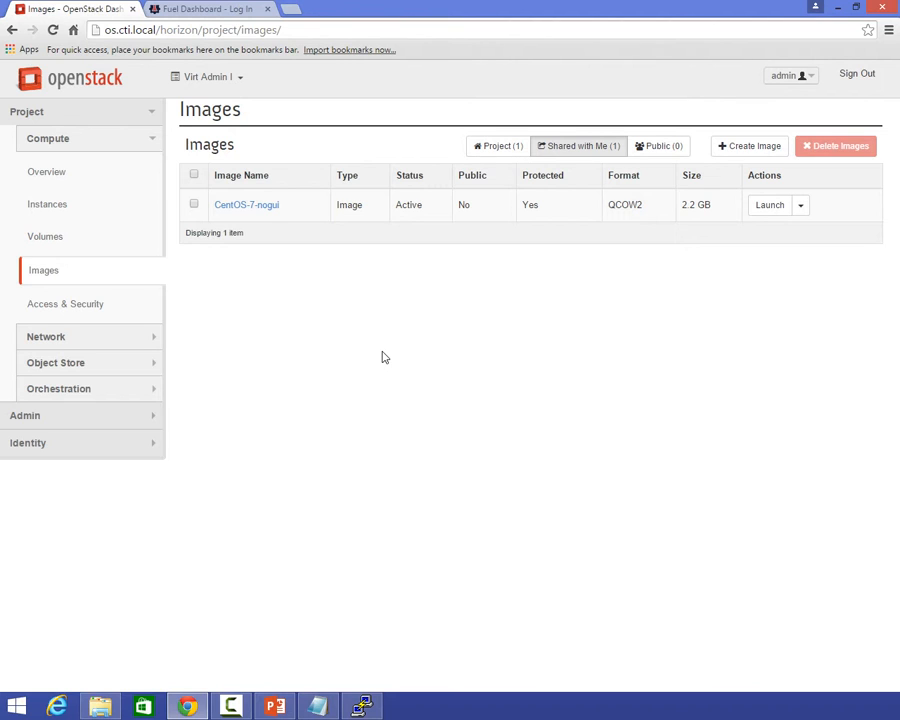
{"action": "left_click", "coordinate": [69, 207]}
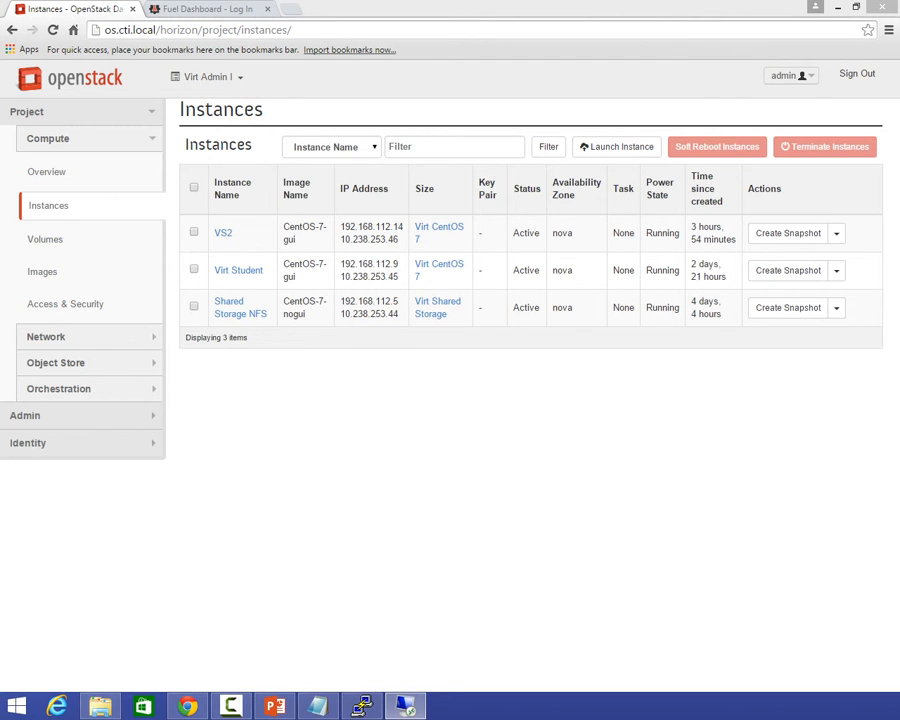
Connect through Remote Desktop to VS2 at 10.238.253.46, accepting its unverified identity without being asked again.
{"action": "left_click_drag", "start_coordinate": [470, 10], "coordinate": [427, 369]}
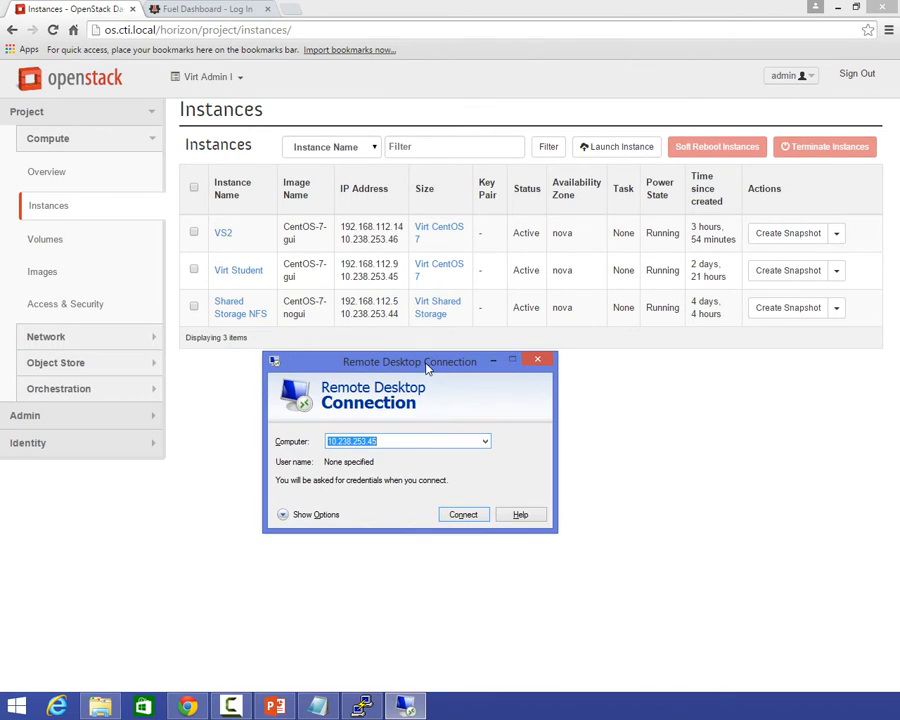
{"action": "key", "text": "Right"}
{"action": "key", "text": "BackSpace"}
{"action": "key", "text": "BackSpace"}
{"action": "type", "text": "46"}
{"action": "key", "text": "Return"}
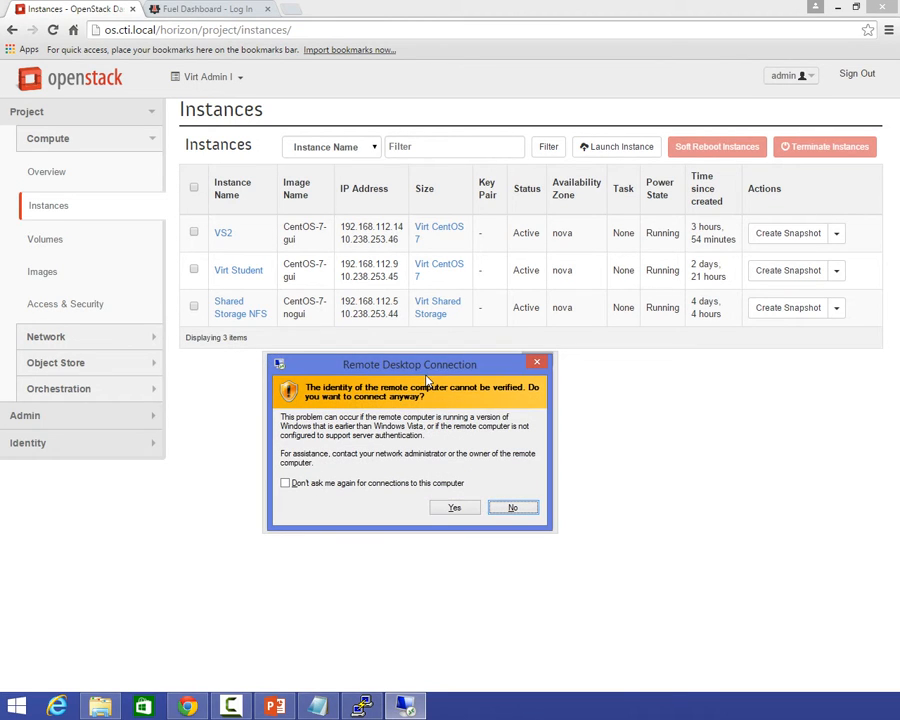
{"action": "left_click", "coordinate": [434, 485]}
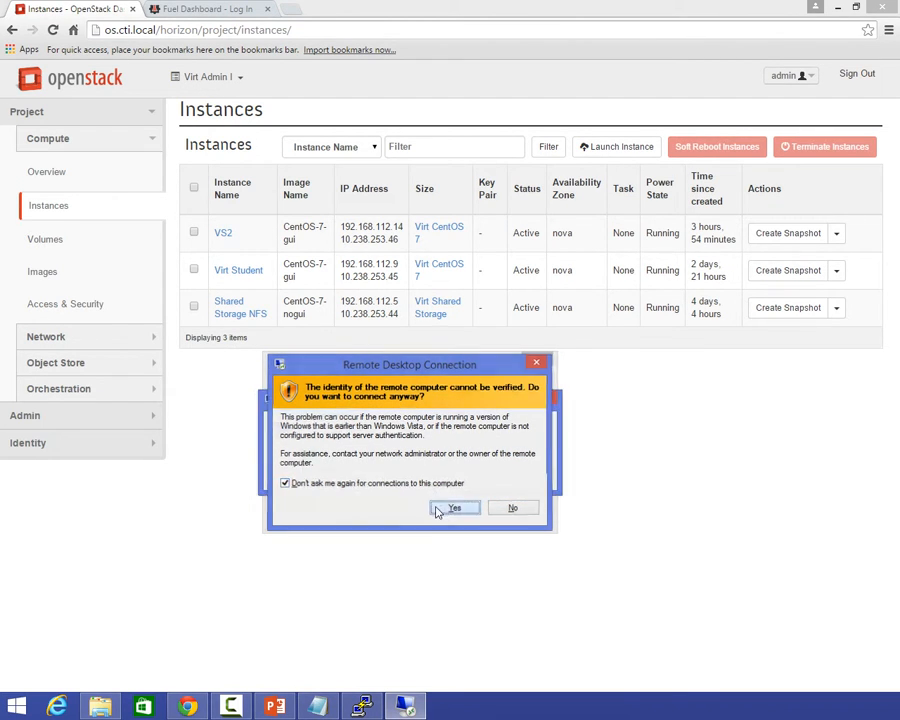
{"action": "left_click", "coordinate": [440, 507]}
Log in to the VS2 xrdp session with the username admin and the account password.
{"action": "type", "text": "admin"}
{"action": "key", "text": "Tab"}
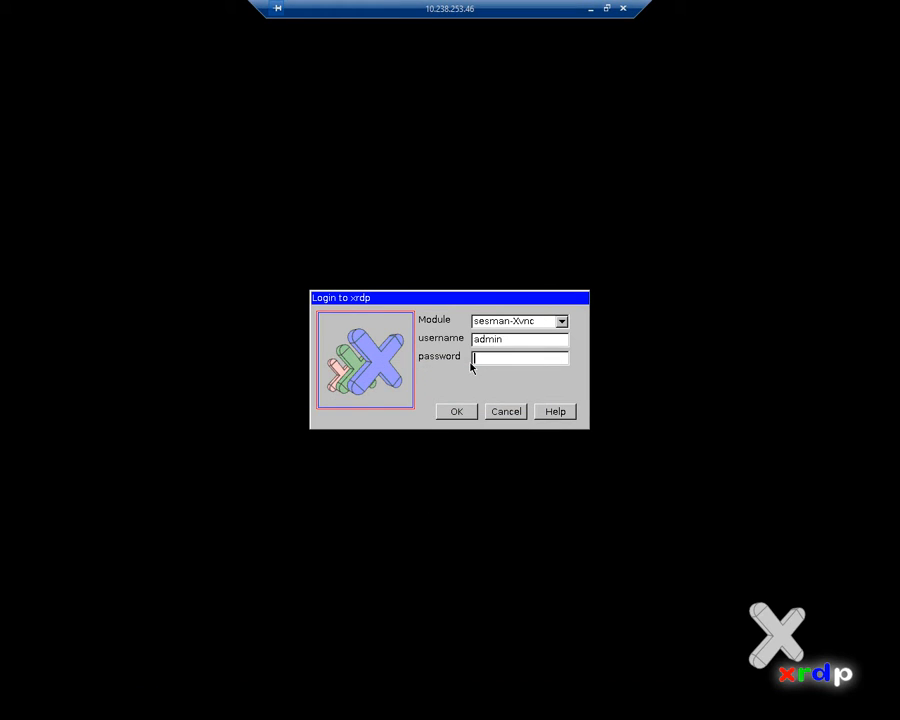
{"action": "type", "text": "************"}
{"action": "key", "text": "Return"}
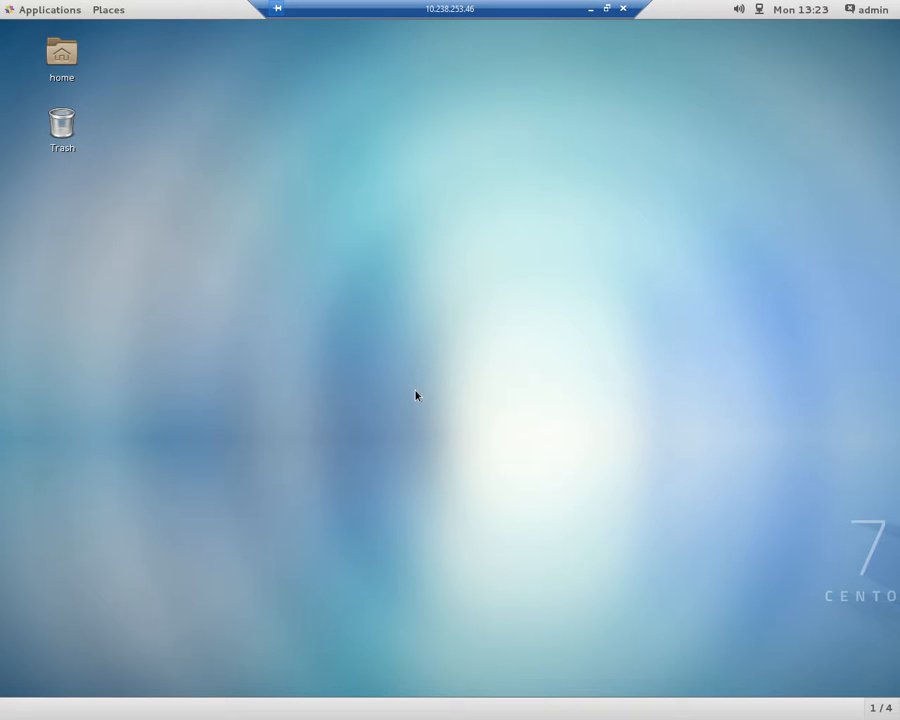
Open a terminal from the VS2 desktop.
{"action": "left_click", "coordinate": [60, 12]}
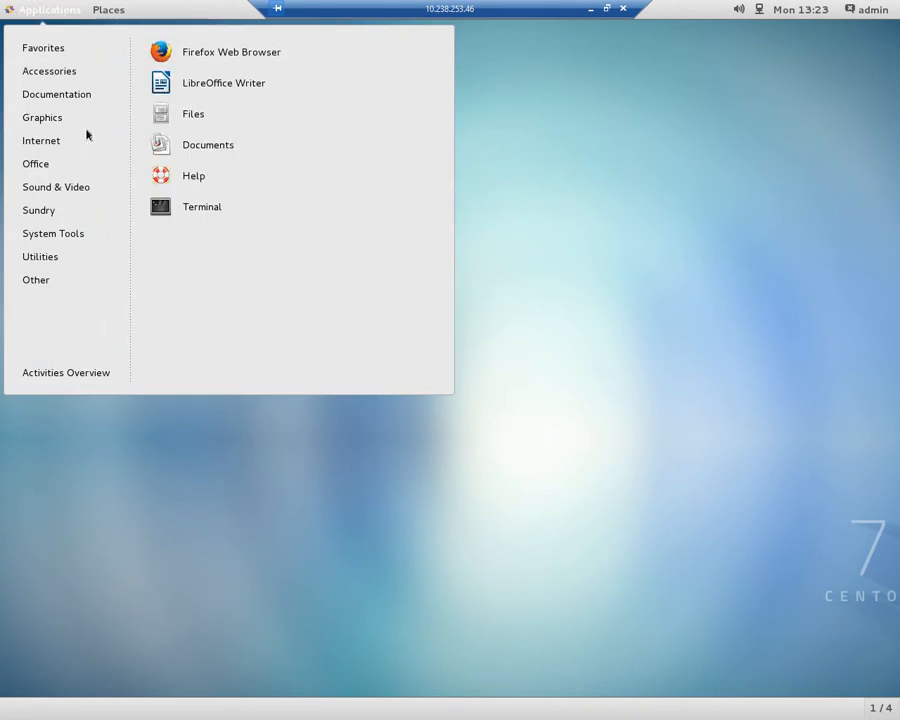
{"action": "left_click", "coordinate": [70, 14]}
{"action": "right_click", "coordinate": [221, 289]}
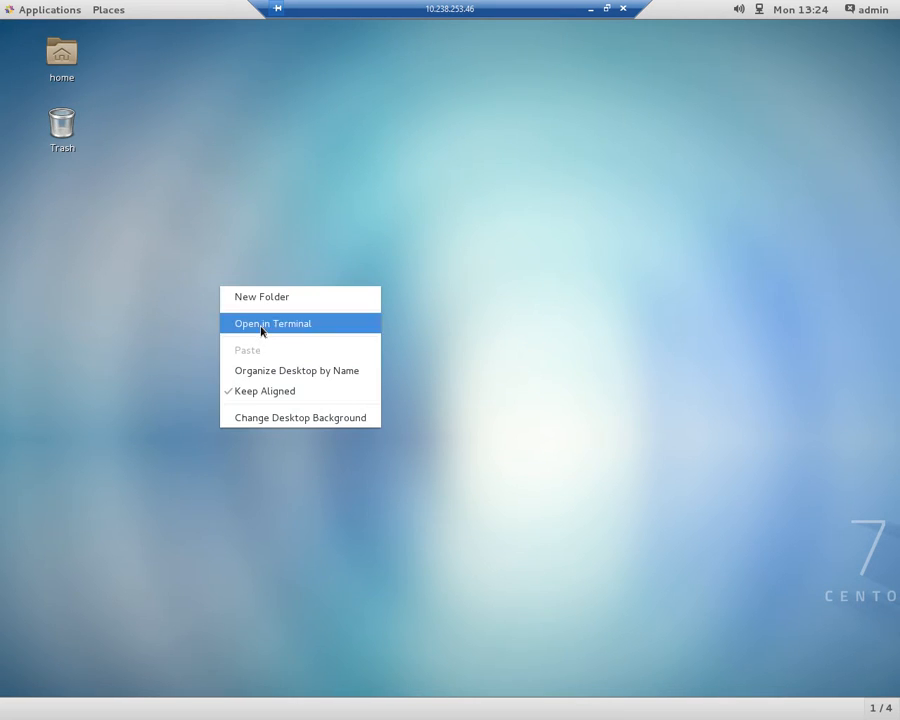
{"action": "left_click", "coordinate": [261, 329]}
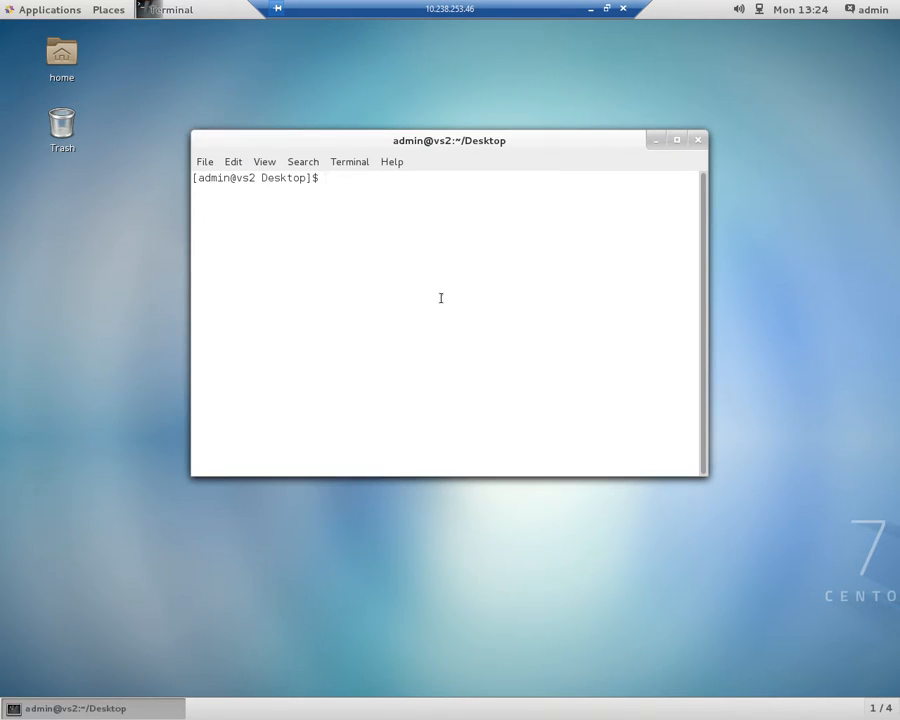
Test VS2's connectivity by briefly pinging 8.8.8.8, and display its network interfaces with ifconfig.
{"action": "type", "text": "ping 8.8.8.8"}
{"action": "key", "text": "Return"}
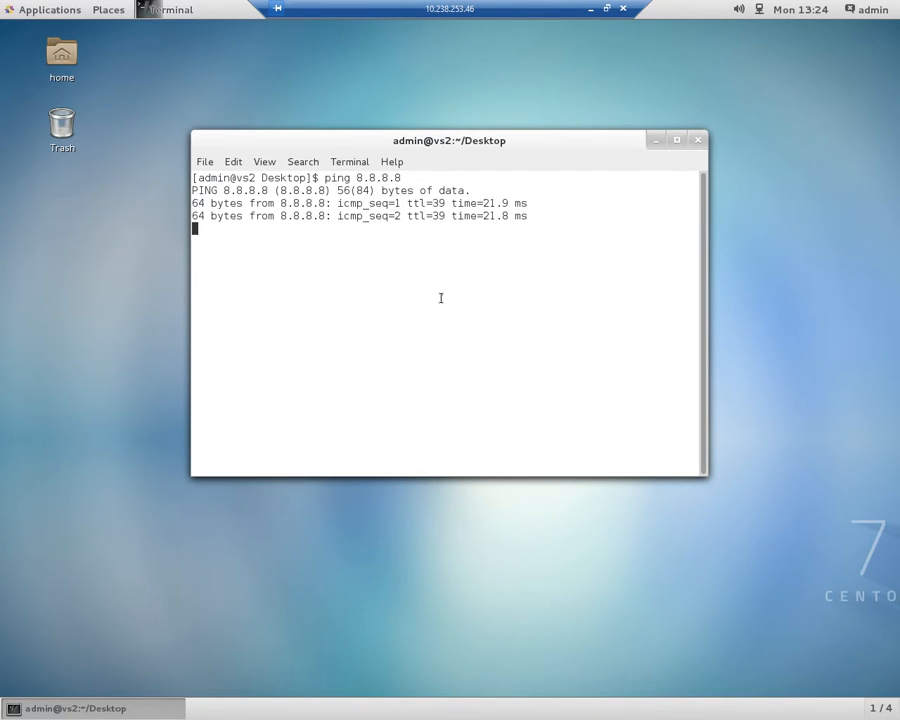
{"action": "key", "text": "ctrl+c"}
{"action": "type", "text": "ifconfig"}
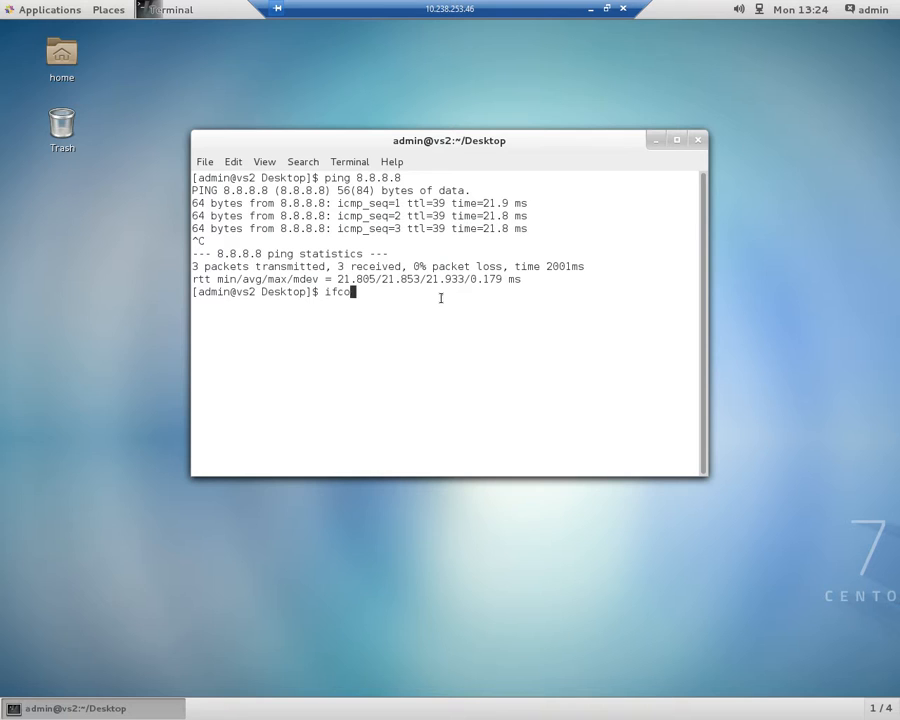
{"action": "key", "text": "Return"}
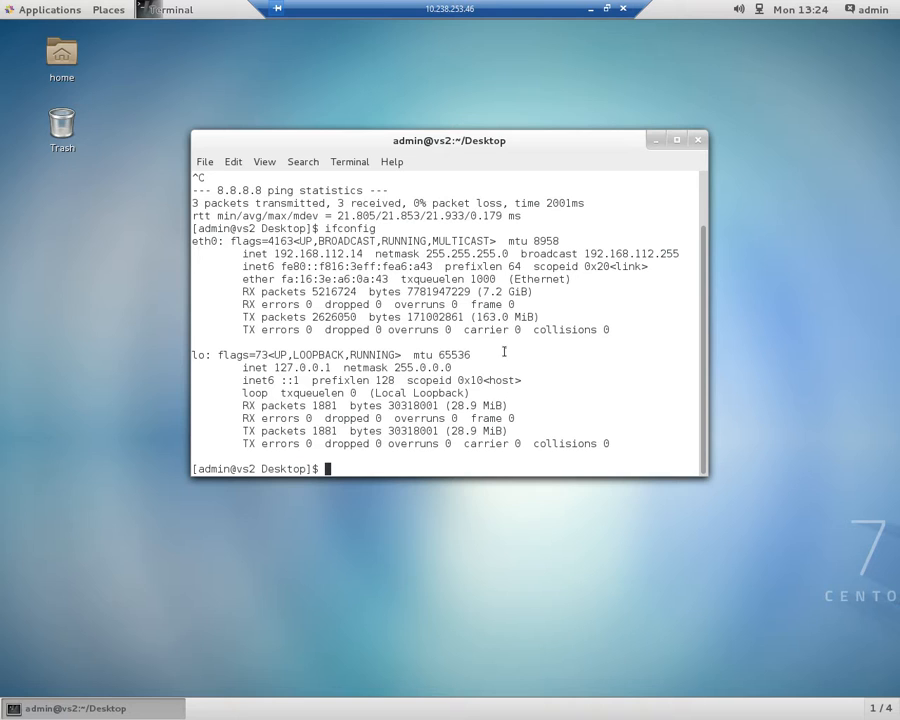
Minimize the remote desktop session and bring up the virt-student SSH terminal, placed below the dashboard's instance list.
{"action": "left_click", "coordinate": [591, 9]}
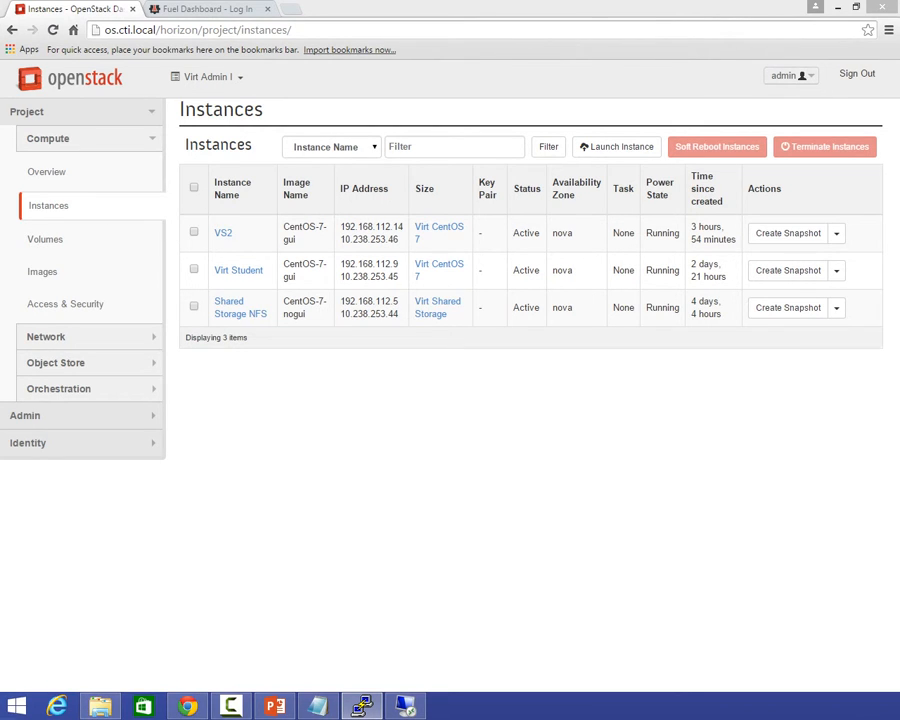
{"action": "left_click", "coordinate": [362, 706]}
{"action": "left_click_drag", "start_coordinate": [358, 260], "coordinate": [315, 209]}
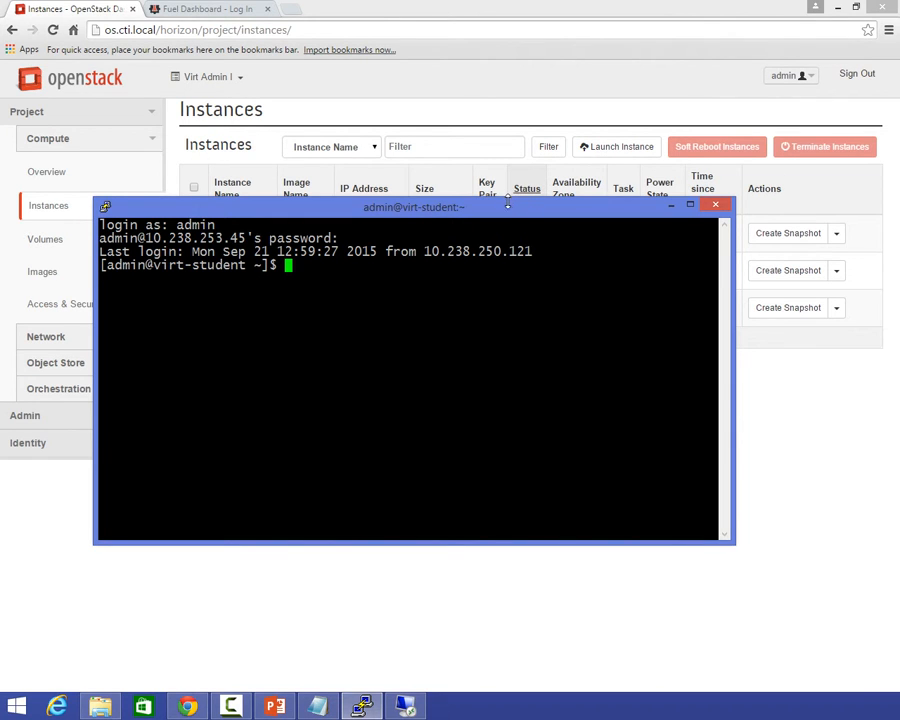
{"action": "left_click_drag", "start_coordinate": [518, 207], "coordinate": [514, 354]}
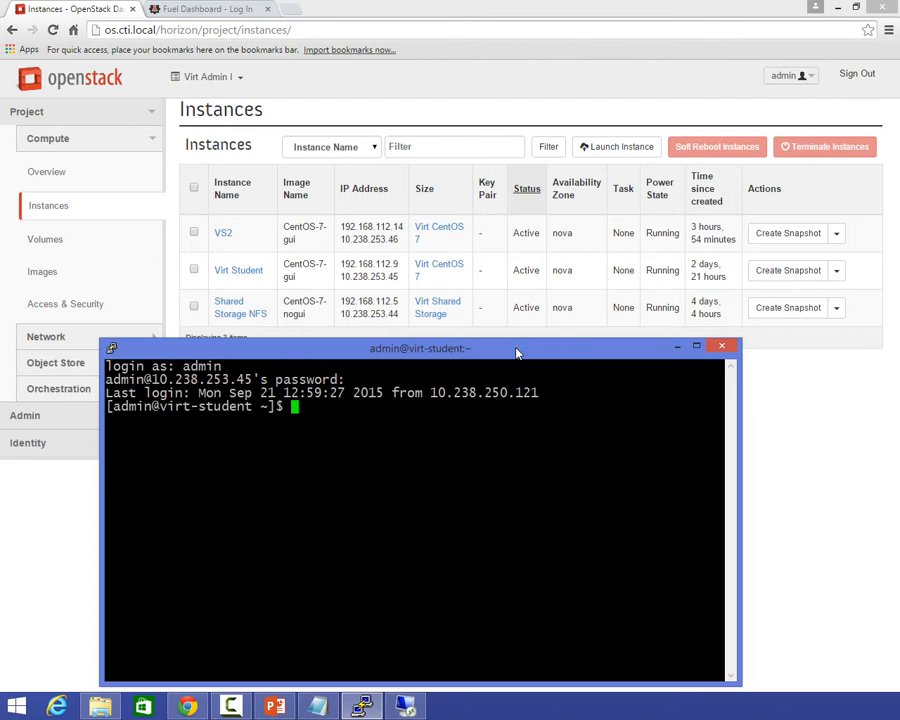
List all virtual machines on virt-student with virsh list --all, correcting the option from a single dash.
{"action": "type", "text": "virsh list -all"}
{"action": "key", "text": "Return"}
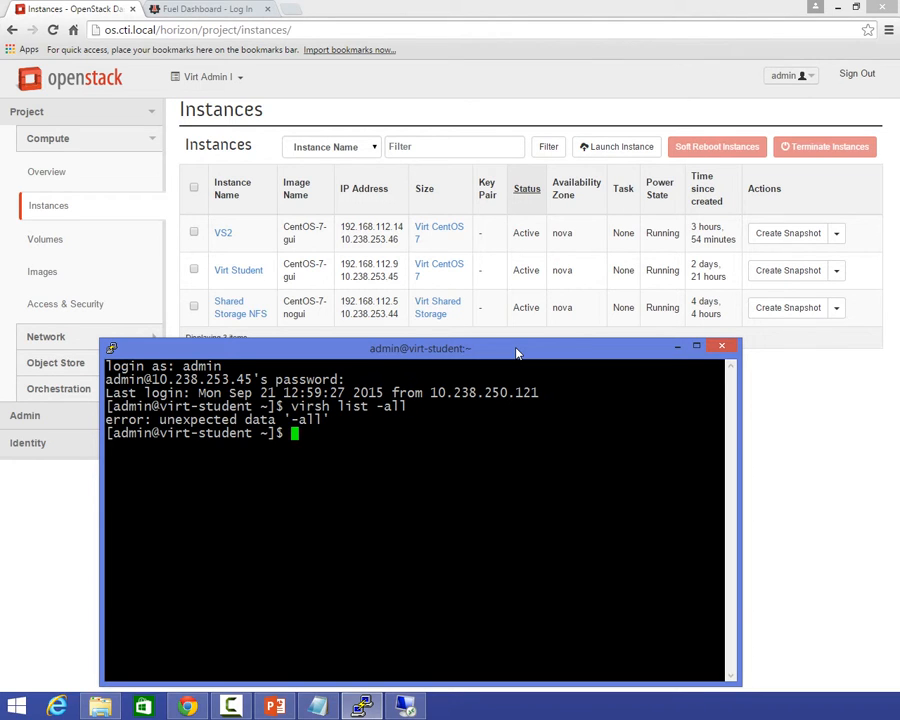
{"action": "key", "text": "Up"}
{"action": "key", "text": "Left"}
{"action": "key", "text": "Left"}
{"action": "key", "text": "Left"}
{"action": "type", "text": "-"}
{"action": "key", "text": "Return"}
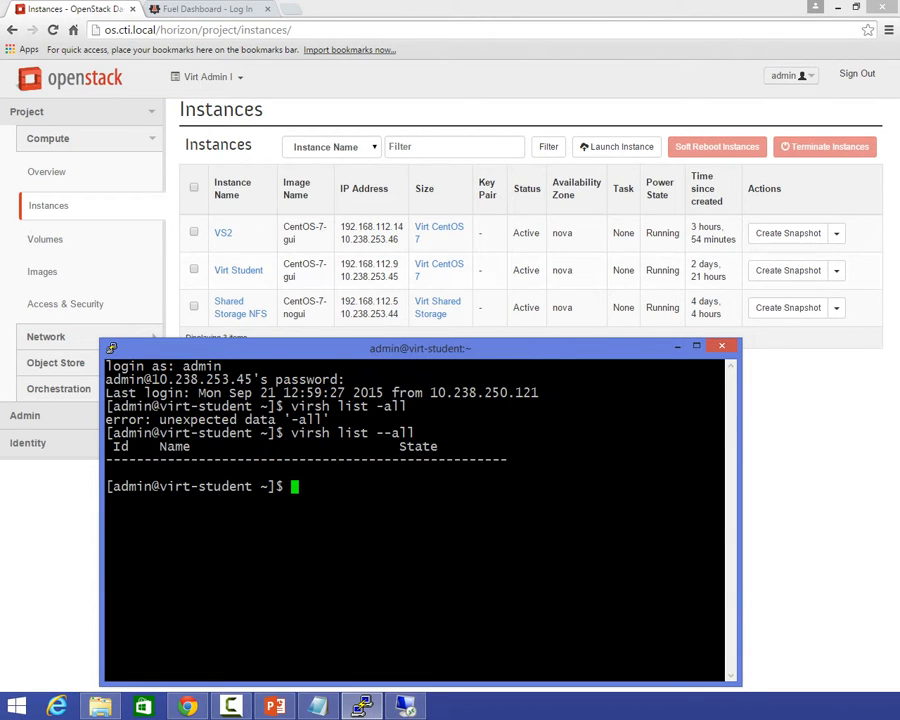
Switch back to the 10.238.253.46 remote desktop session and disconnect it.
{"action": "left_click", "coordinate": [395, 706]}
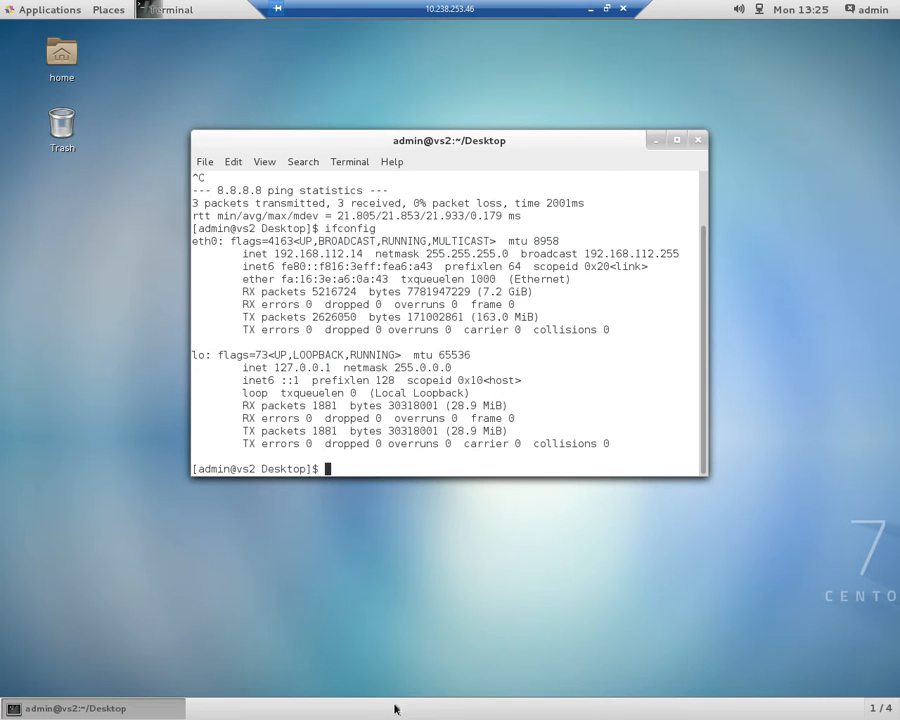
{"action": "left_click", "coordinate": [625, 8]}
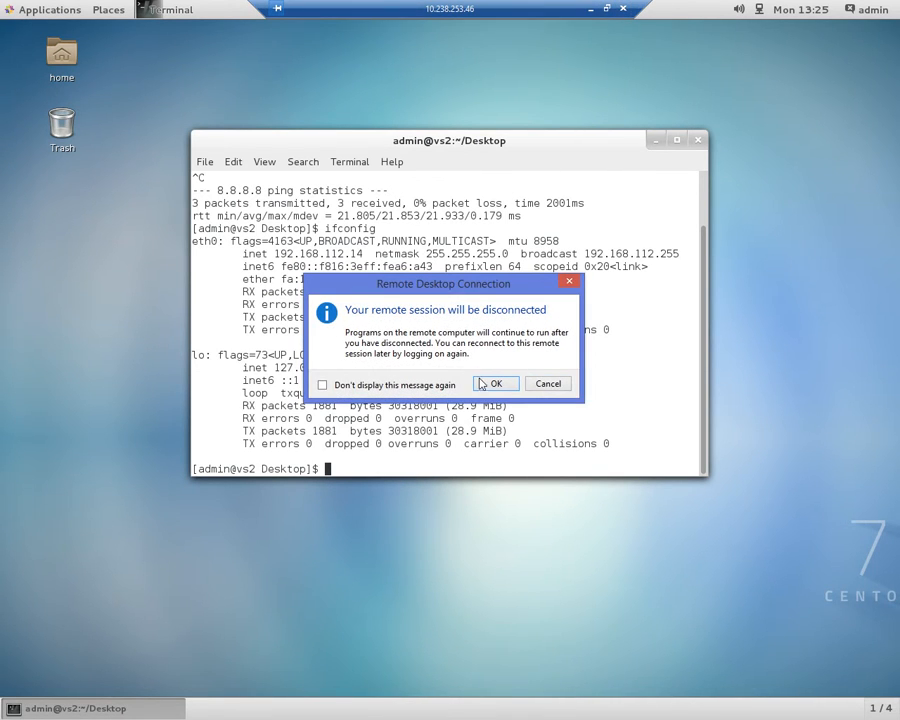
{"action": "left_click", "coordinate": [485, 383]}
Connect through Remote Desktop to the Virt Student instance at 10.238.253.45.
{"action": "key", "text": "End"}
{"action": "key", "text": "BackSpace"}
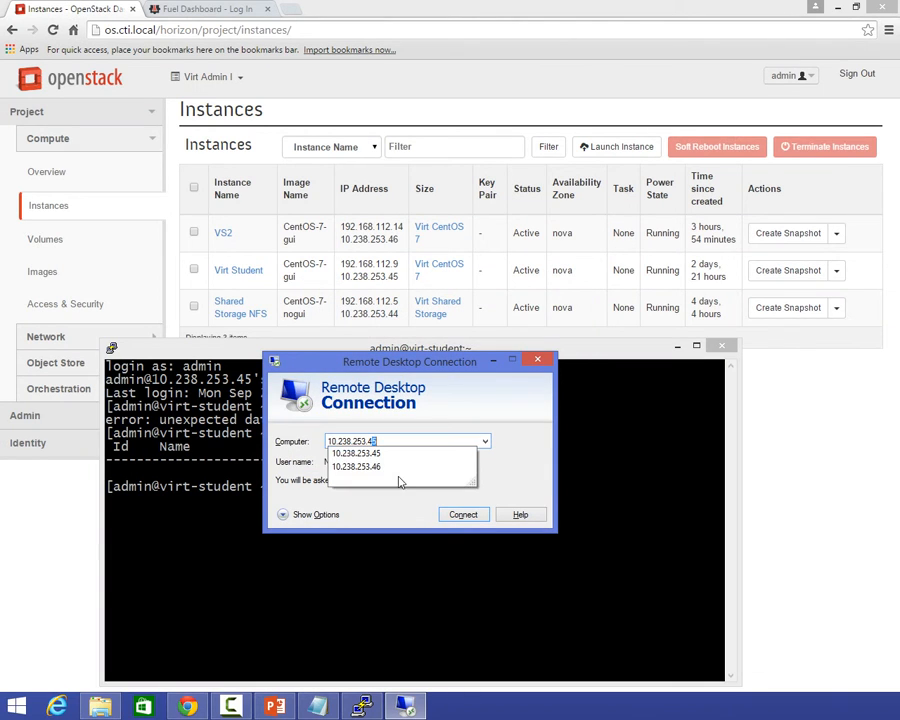
{"action": "key", "text": "Return"}
{"action": "key", "text": "Return"}
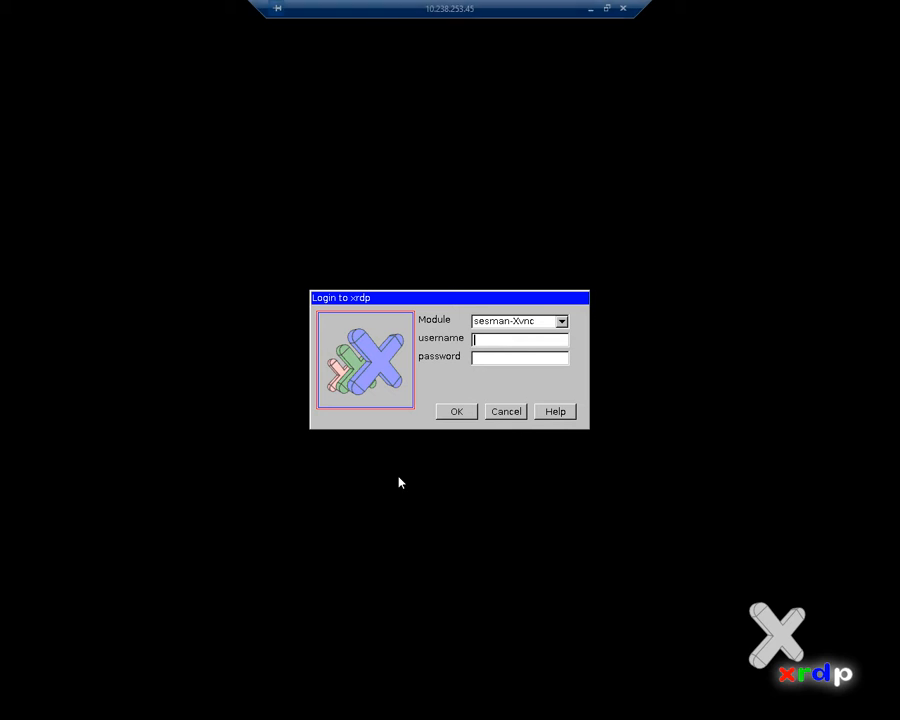
Log in to the Virt Student xrdp session with the username admin and the account password.
{"action": "type", "text": "admin"}
{"action": "key", "text": "Tab"}
{"action": "type", "text": "*******"}
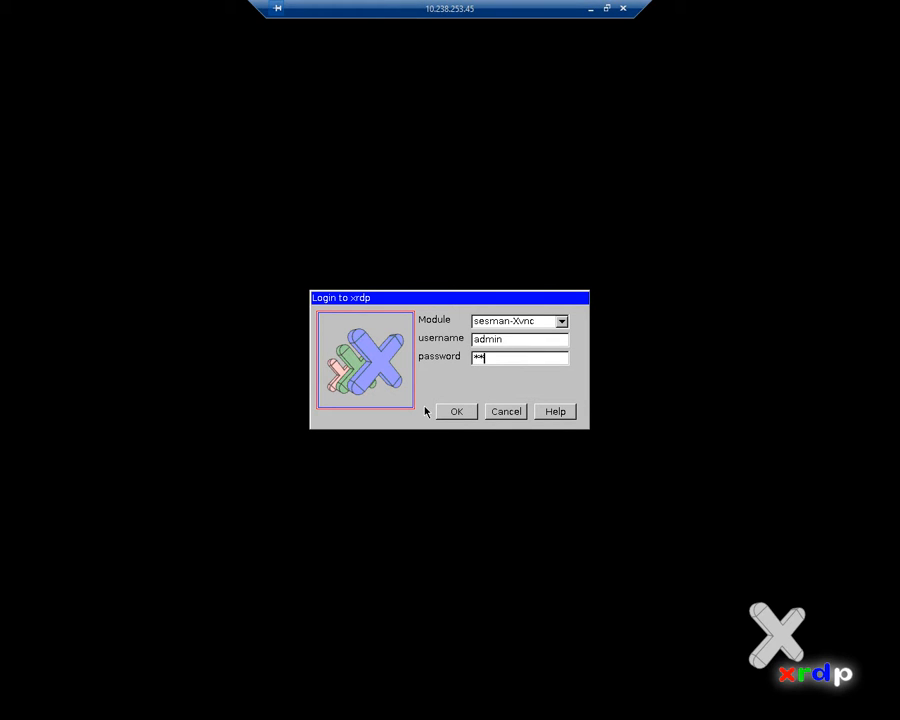
{"action": "key", "text": "Return"}
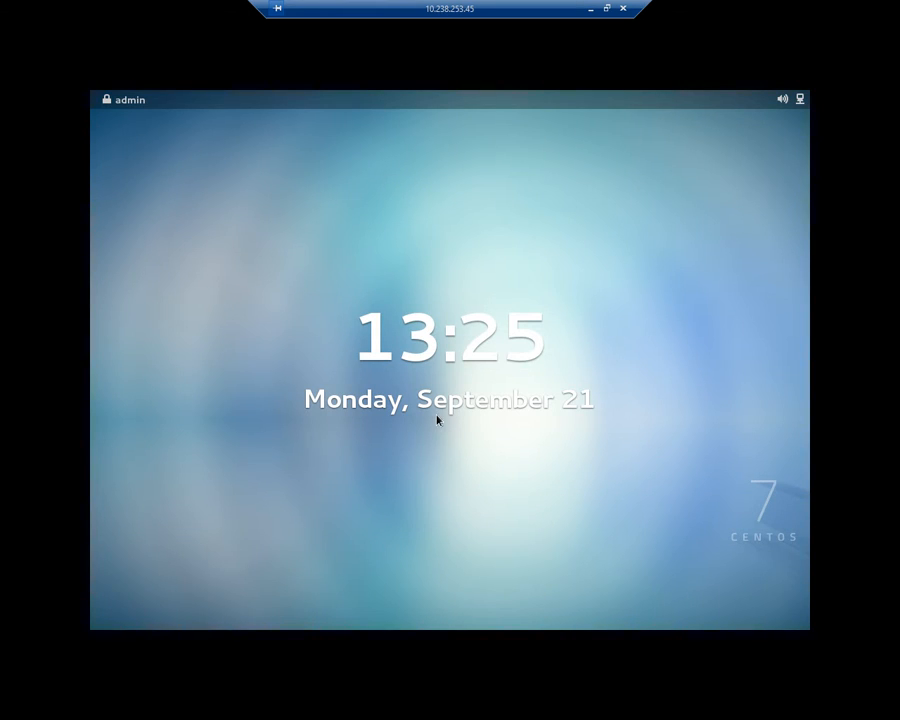
Unlock the admin desktop session on 10.238.253.45 with the account password.
{"action": "left_click_drag", "start_coordinate": [439, 475], "coordinate": [424, 433]}
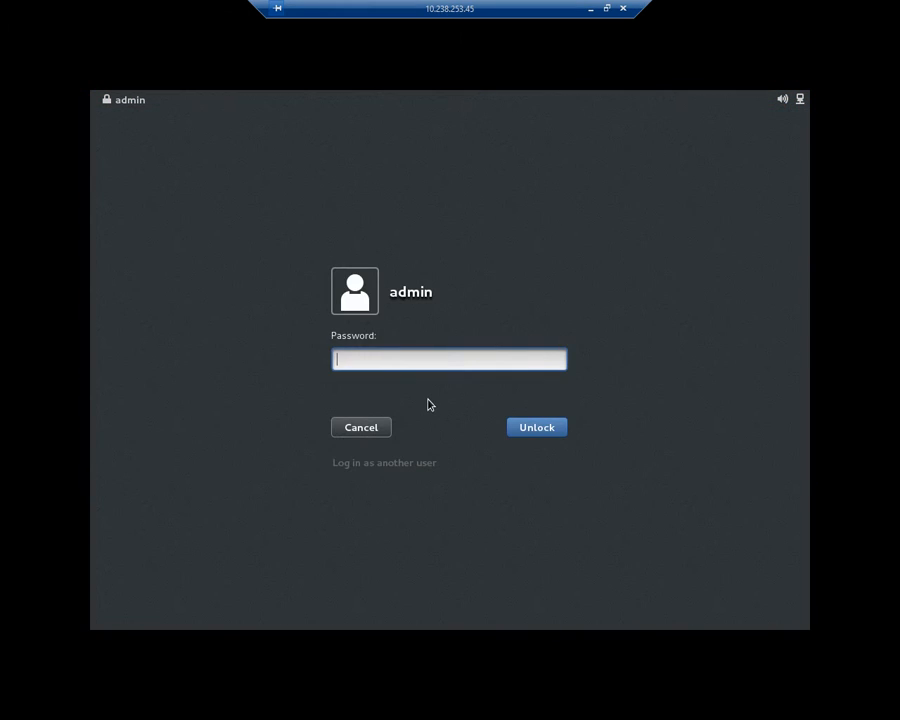
{"action": "type", "text": "••••••••••"}
{"action": "key", "text": "Return"}
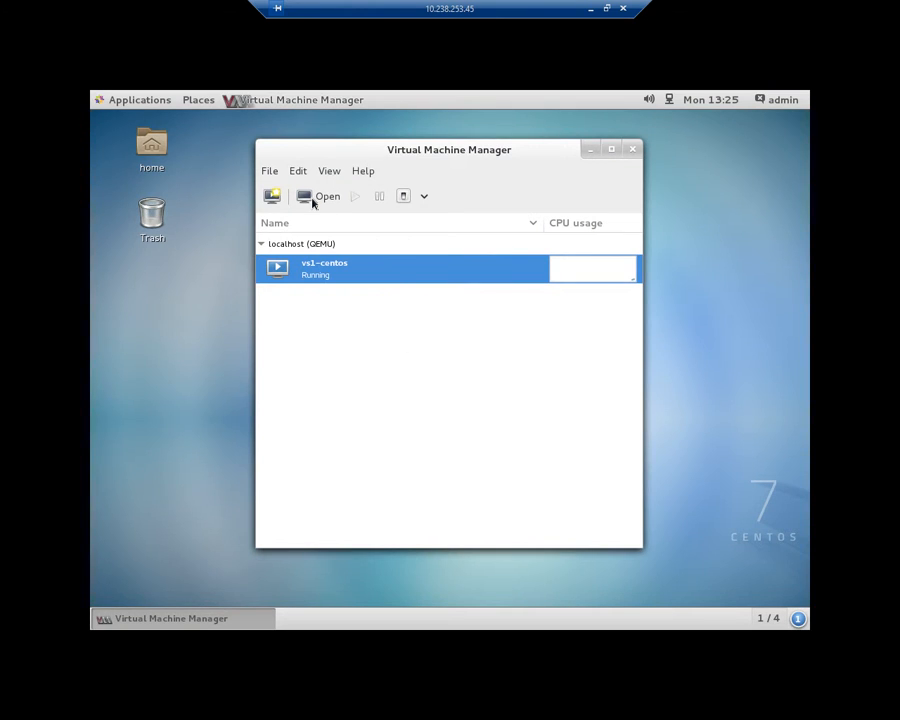
Open the console of the vs1-centos virtual machine and log in as root with the root password.
{"action": "left_click", "coordinate": [312, 198]}
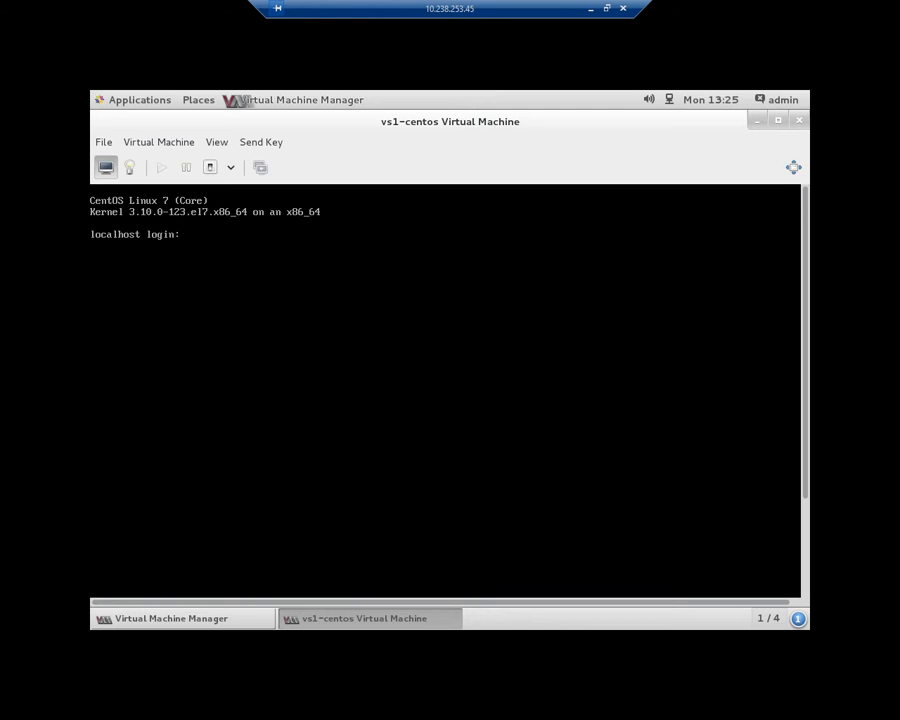
{"action": "type", "text": "root"}
{"action": "key", "text": "Return"}
{"action": "key", "text": "Return"}
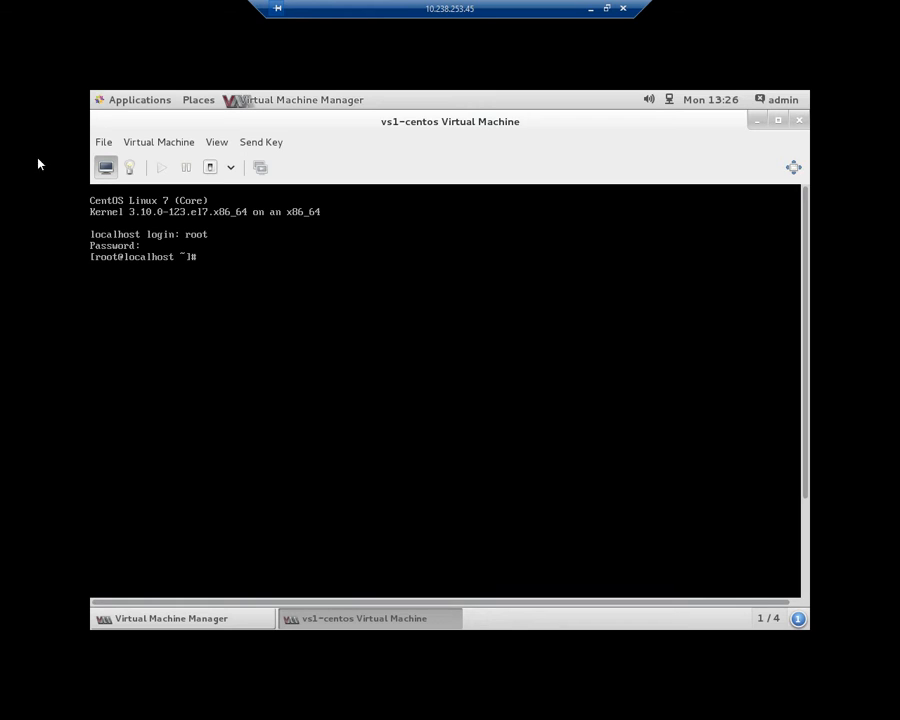
Disconnect the 10.238.253.45 remote desktop session, close the Remote Desktop Connection dialog and minimize the virt-student terminal.
{"action": "left_click", "coordinate": [625, 10]}
{"action": "left_click", "coordinate": [495, 385]}
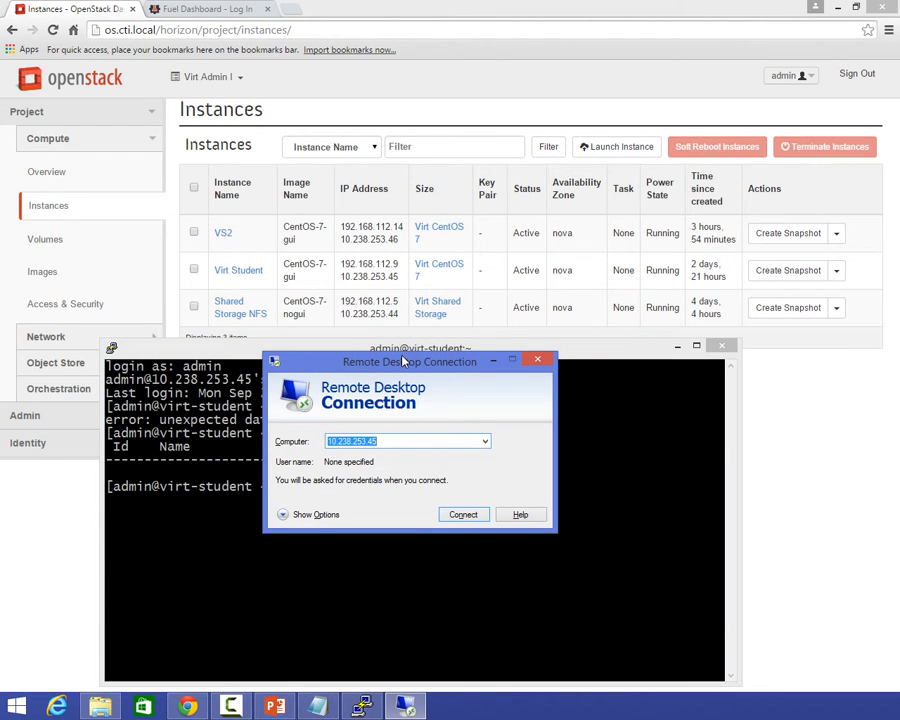
{"action": "left_click", "coordinate": [536, 359]}
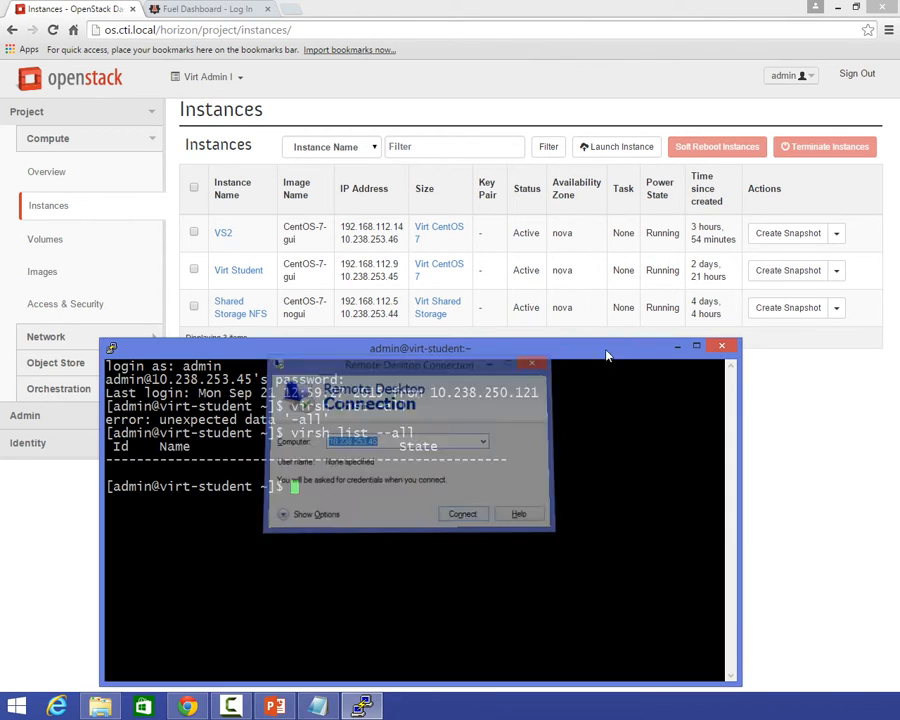
{"action": "left_click", "coordinate": [676, 346]}
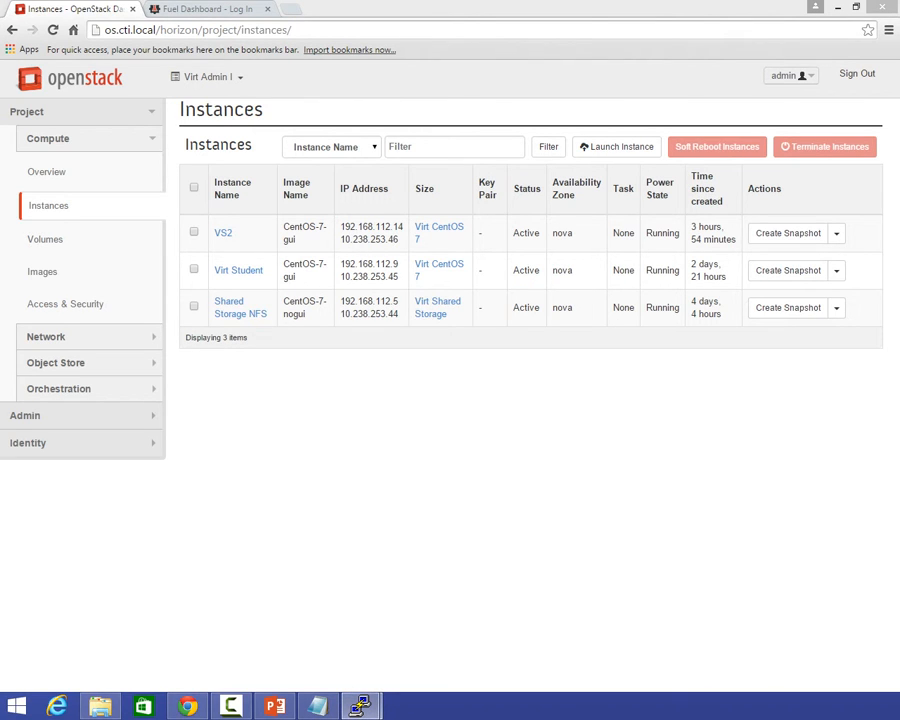
Open a new PuTTY SSH session to 10.238.253.45 on port 22.
{"action": "left_click_drag", "start_coordinate": [400, 12], "coordinate": [416, 188]}
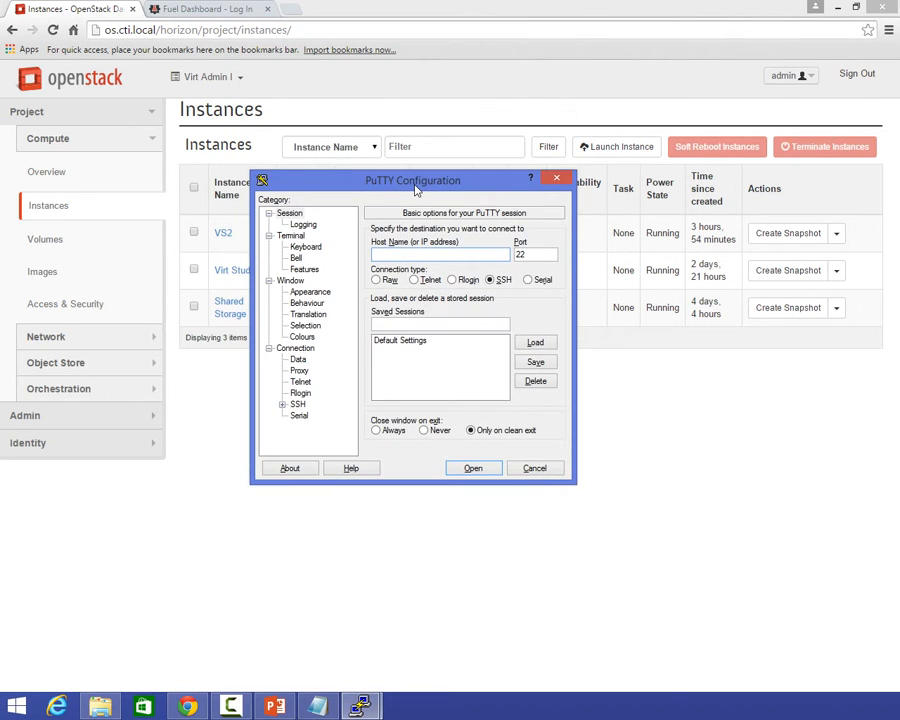
{"action": "type", "text": "230"}
{"action": "key", "text": "BackSpace"}
{"action": "key", "text": "BackSpace"}
{"action": "key", "text": "BackSpace"}
{"action": "type", "text": ".238.253.45"}
{"action": "key", "text": "Return"}
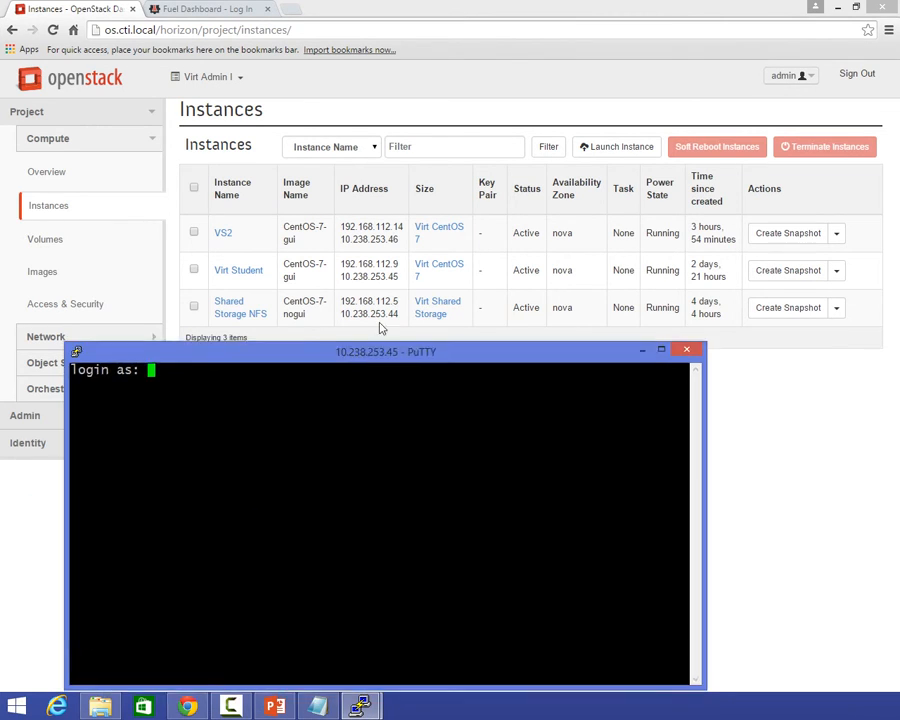
Log in to the SSH session as admin with the account password and position the terminal over the instances page.
{"action": "left_click_drag", "start_coordinate": [380, 346], "coordinate": [390, 270]}
{"action": "type", "text": "admin"}
{"action": "key", "text": "Return"}
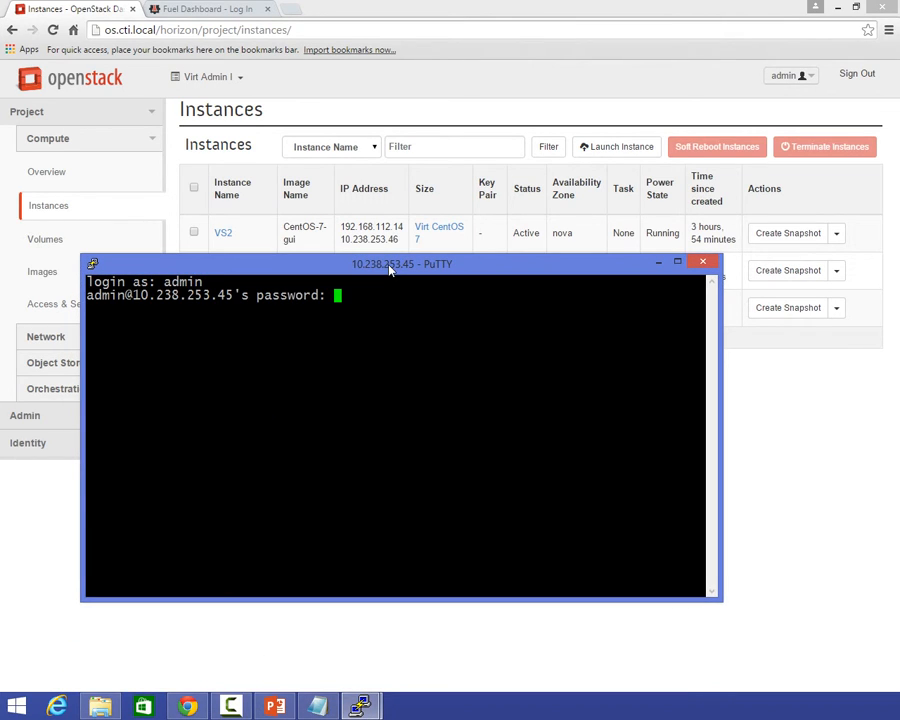
{"action": "key", "text": "Return"}
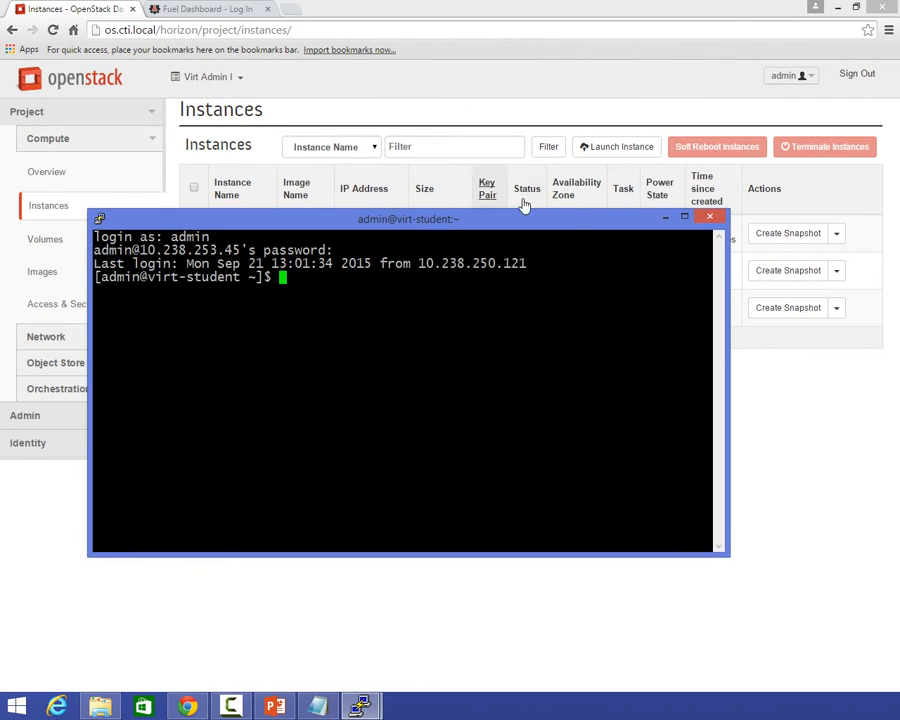
{"action": "left_click", "coordinate": [683, 268]}
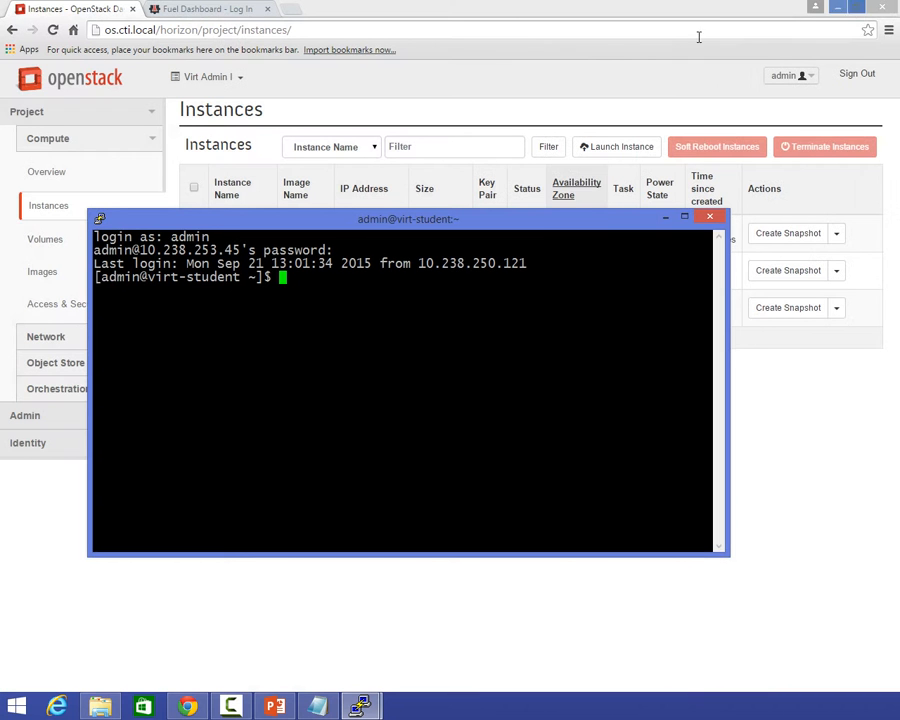
{"action": "double_click", "coordinate": [595, 7]}
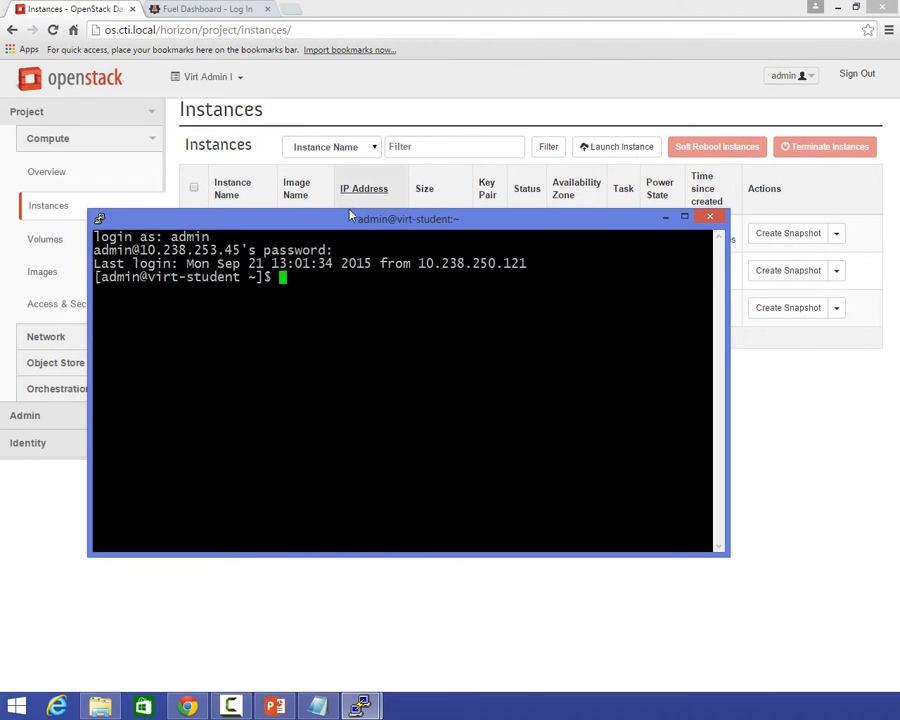
{"action": "left_click_drag", "start_coordinate": [346, 216], "coordinate": [346, 178]}
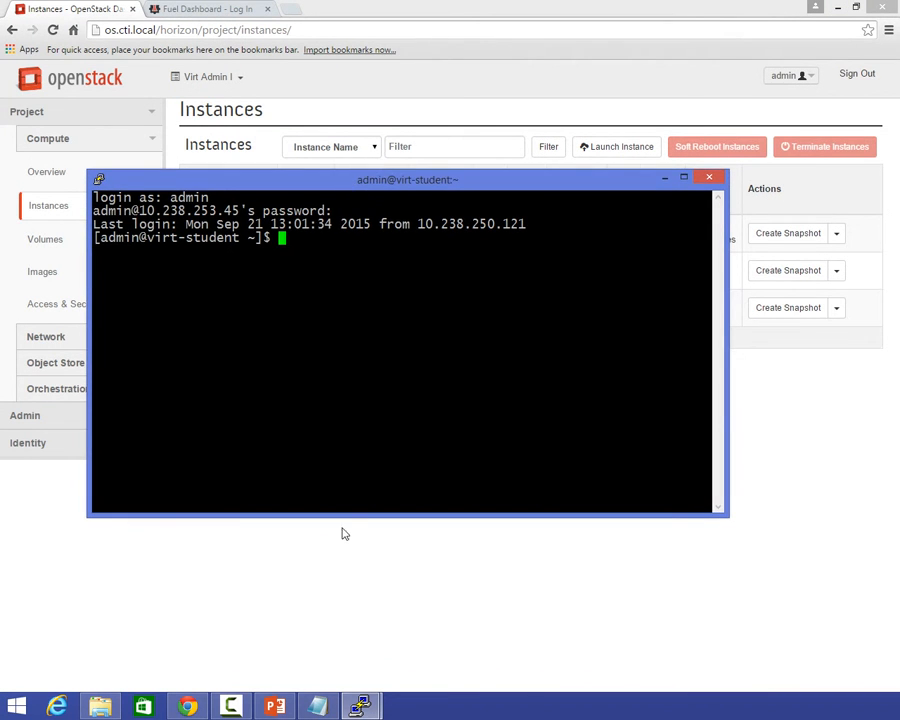
Display the shell command history on virt-student and review it from the first entry to the last.
{"action": "type", "text": "history"}
{"action": "key", "text": "Return"}
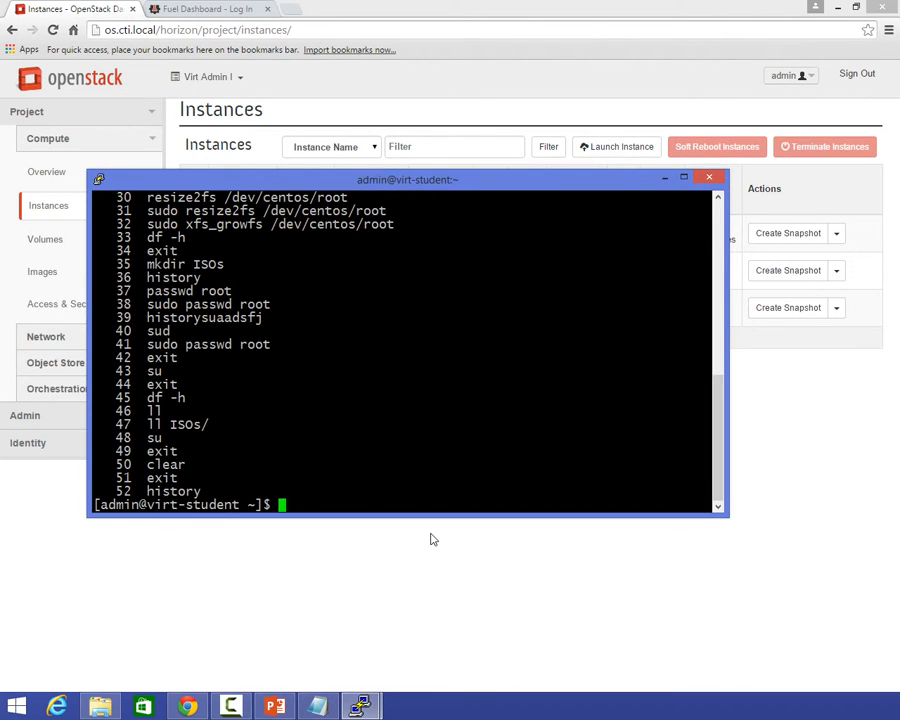
{"action": "key", "text": "shift+Page_Up"}
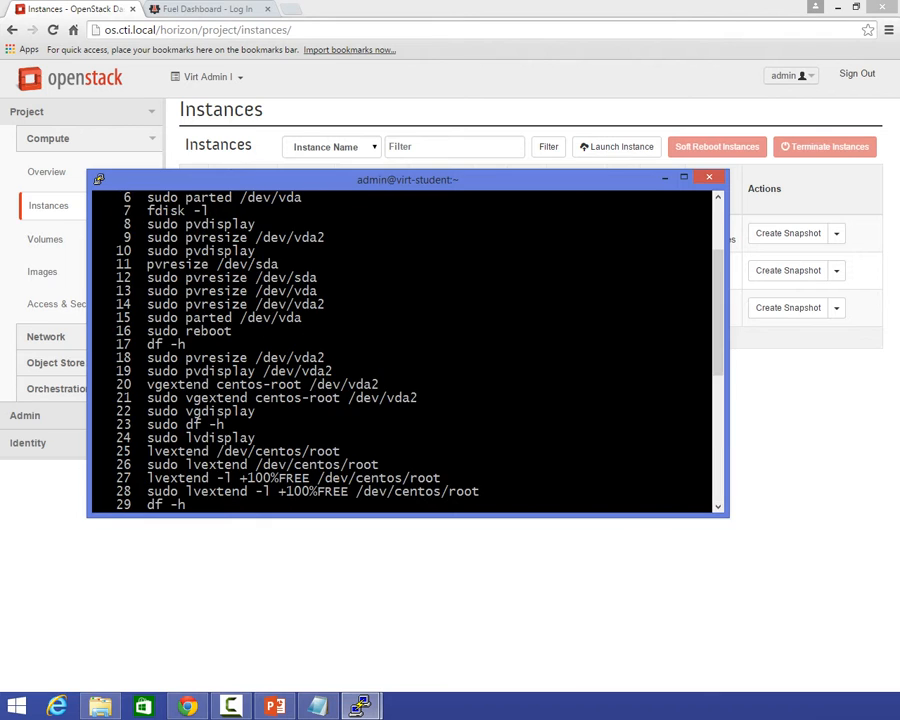
{"action": "key", "text": "shift+Page_Up"}
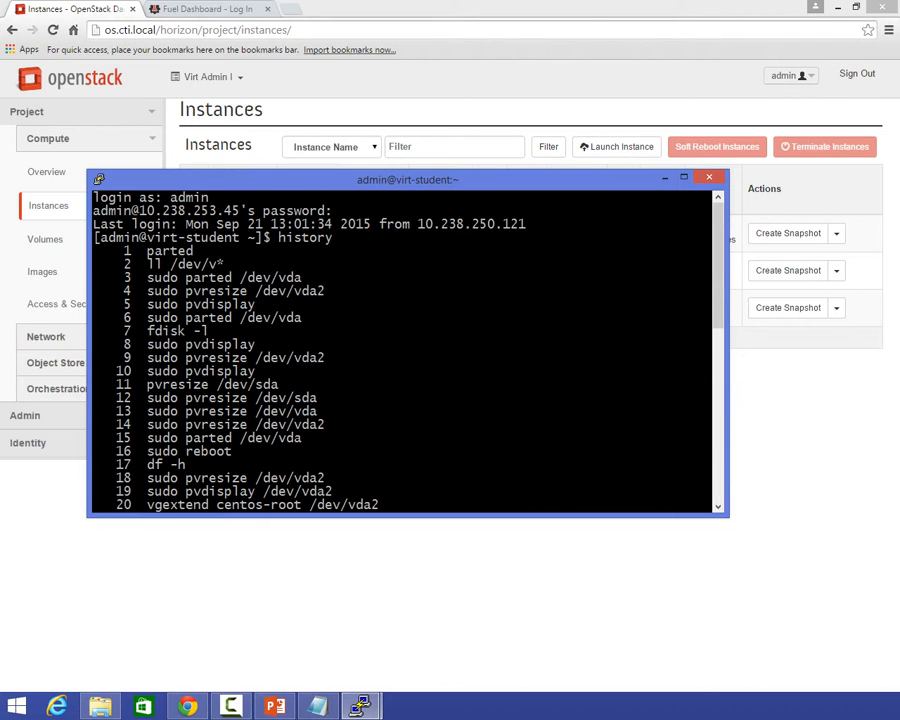
{"action": "key", "text": "shift+Page_Down"}
{"action": "key", "text": "shift+Page_Down"}
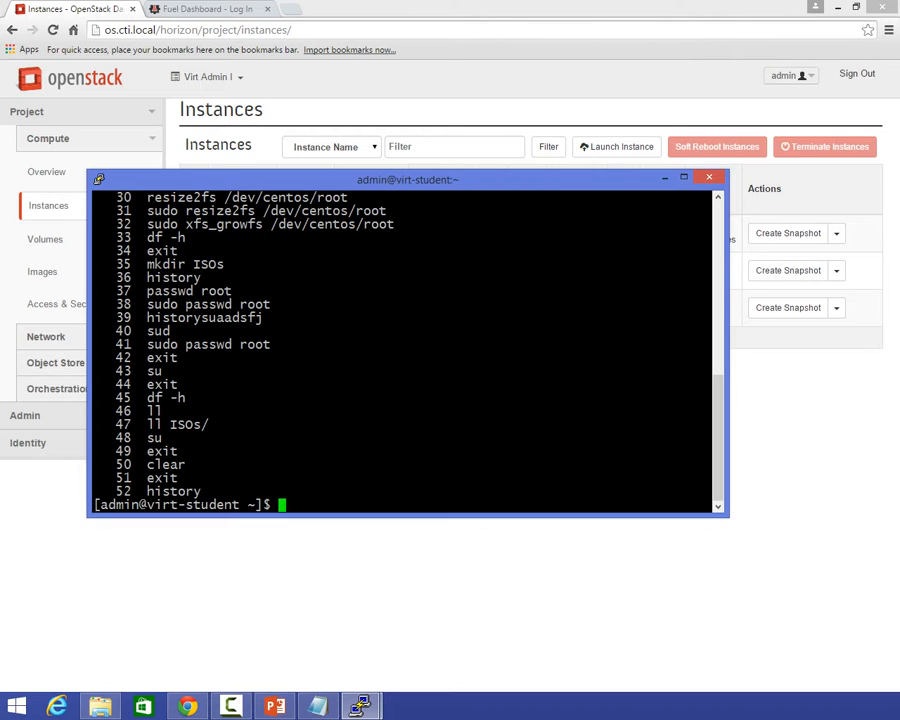
List the contents of the ISOs directory with ll ISOs/.
{"action": "type", "text": "ll I"}
{"action": "key", "text": "BackSpace"}
{"action": "type", "text": "/"}
{"action": "key", "text": "BackSpace"}
{"action": "type", "text": "IS"}
{"action": "key", "text": "BackSpace"}
{"action": "type", "text": "S"}
{"action": "key", "text": "Tab"}
{"action": "key", "text": "Return"}
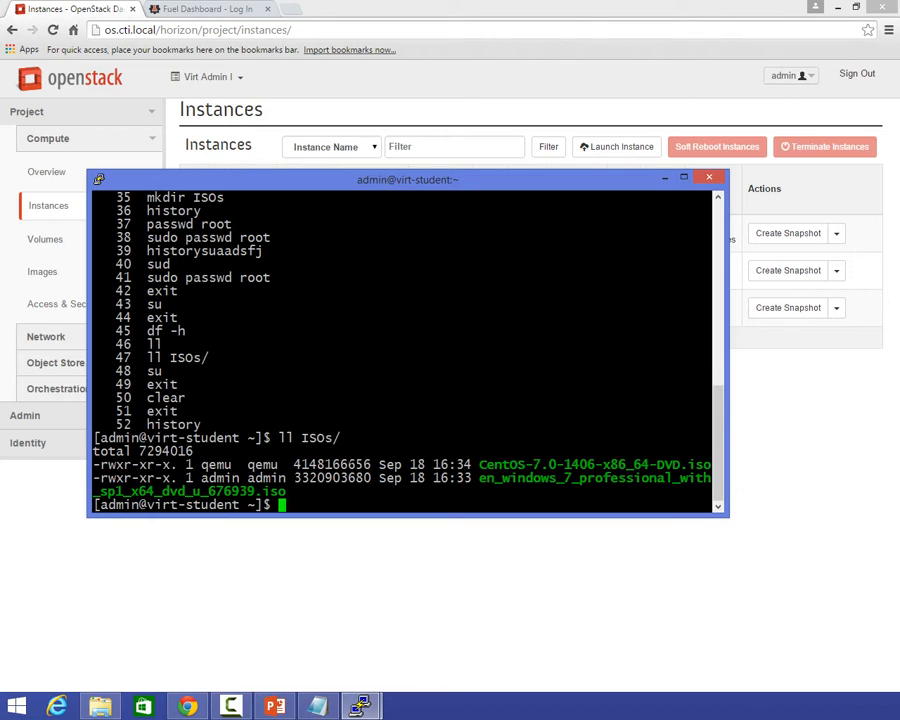
Install qemu-kvm, kvm, libvirt-bin, libguestfs-tools, virt-manager and virt-viewer with sudo yum -y, entering the sudo password.
{"action": "type", "text": "sudo yum -y install "}
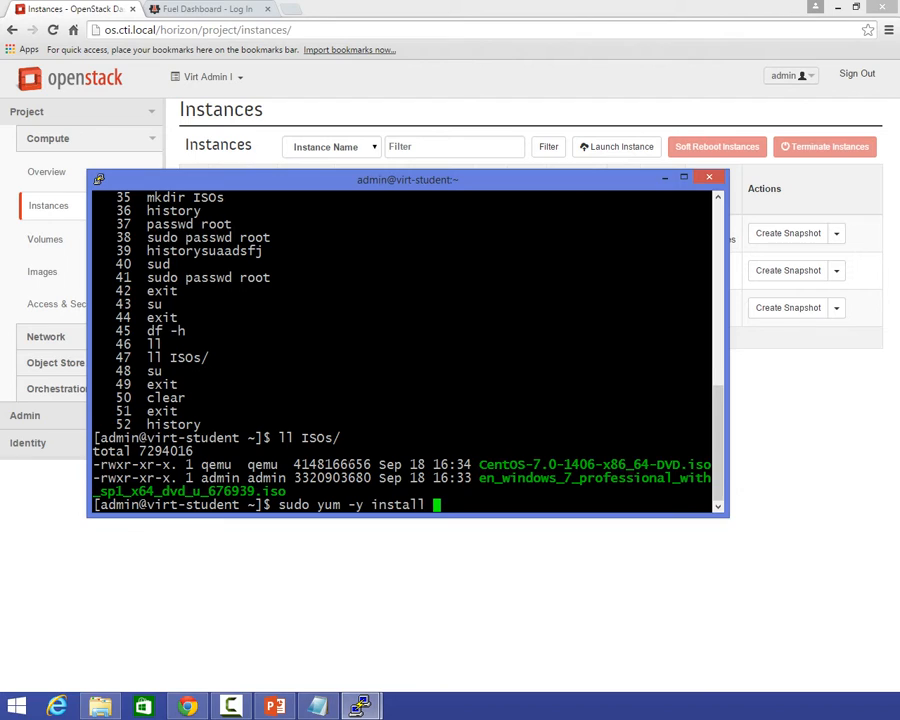
{"action": "type", "text": "qemu-kvm kvm "}
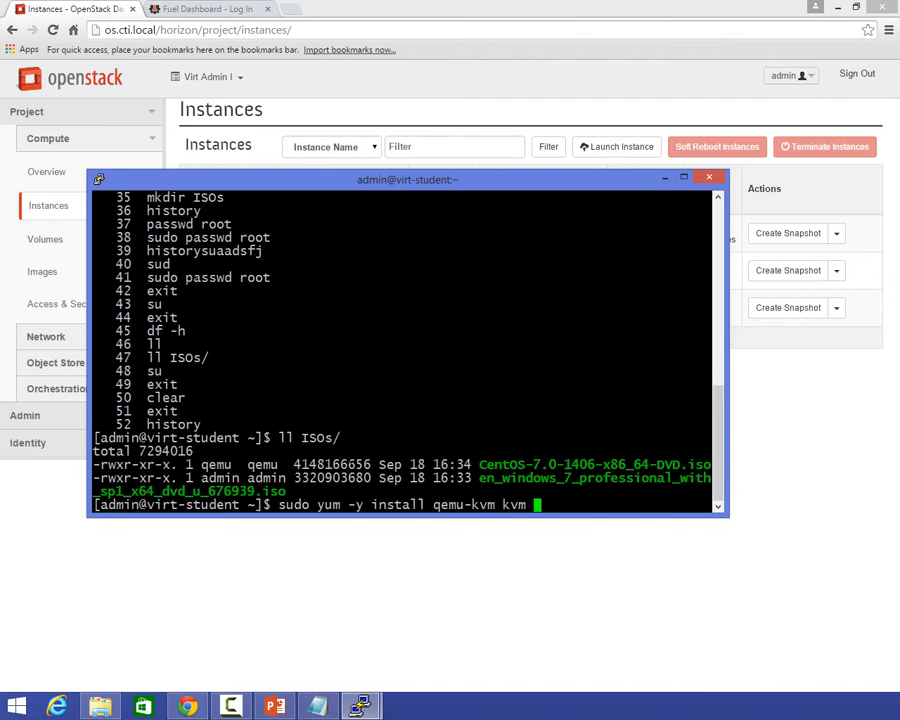
{"action": "type", "text": "libvirt-bin "}
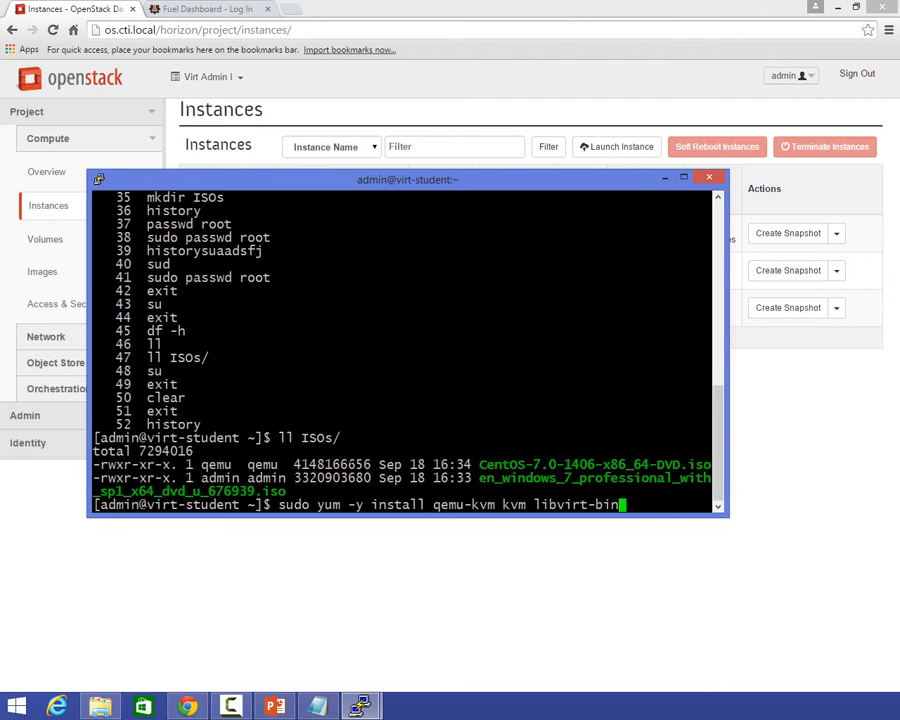
{"action": "type", "text": "libguestfs-to"}
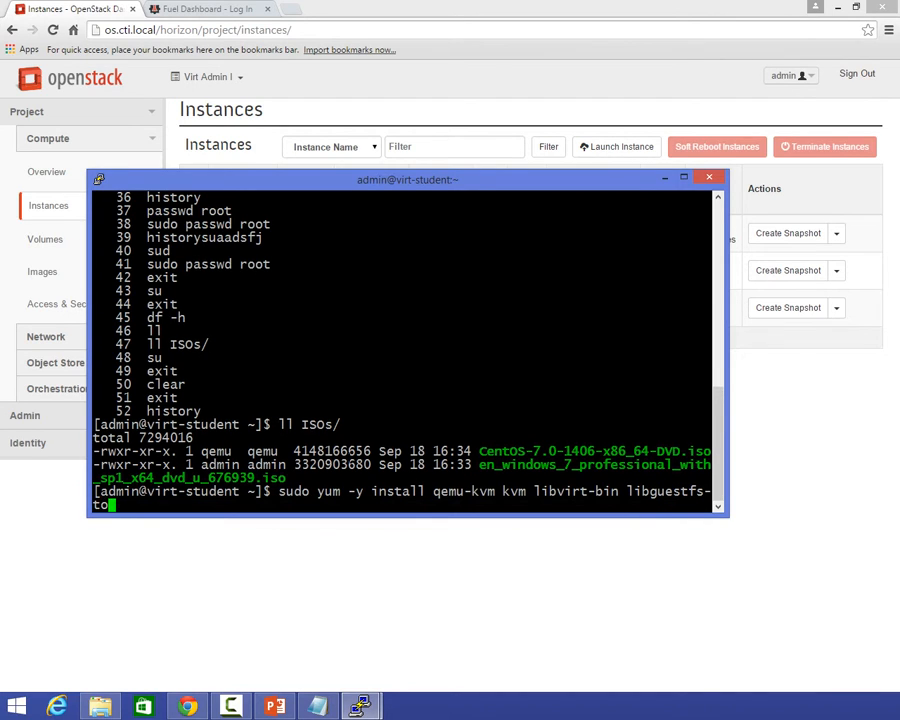
{"action": "type", "text": "ols virt-manager virt-vie"}
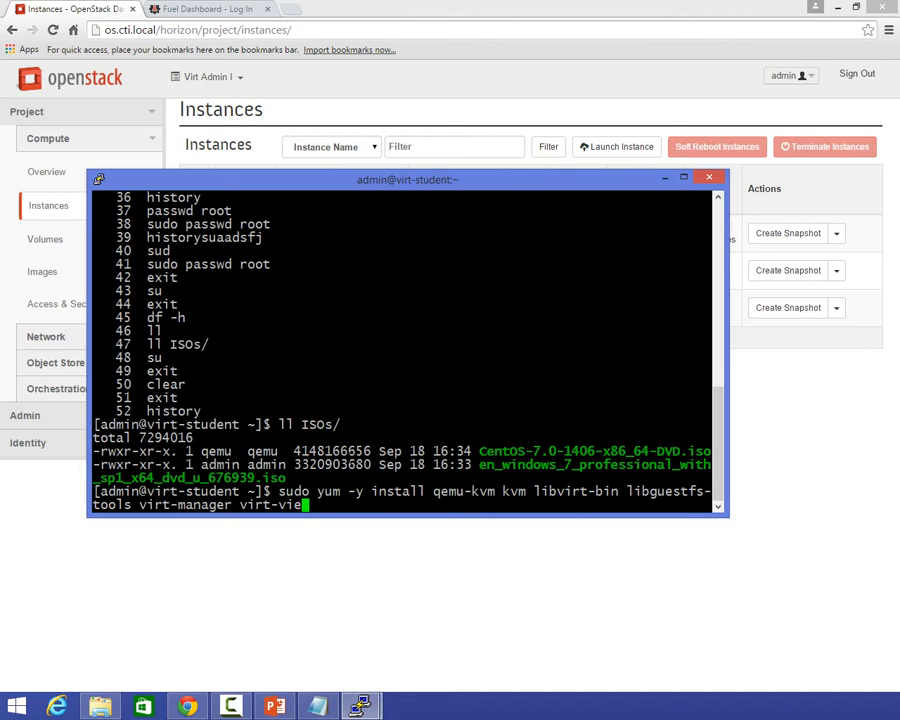
{"action": "type", "text": "wer"}
{"action": "key", "text": "Return"}
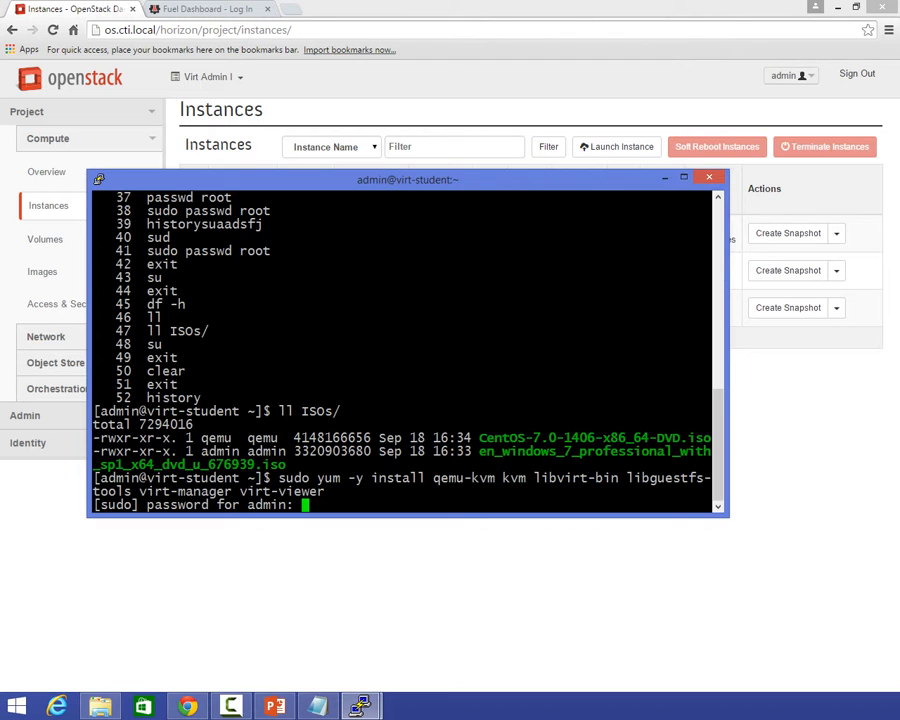
{"action": "key", "text": "Return"}
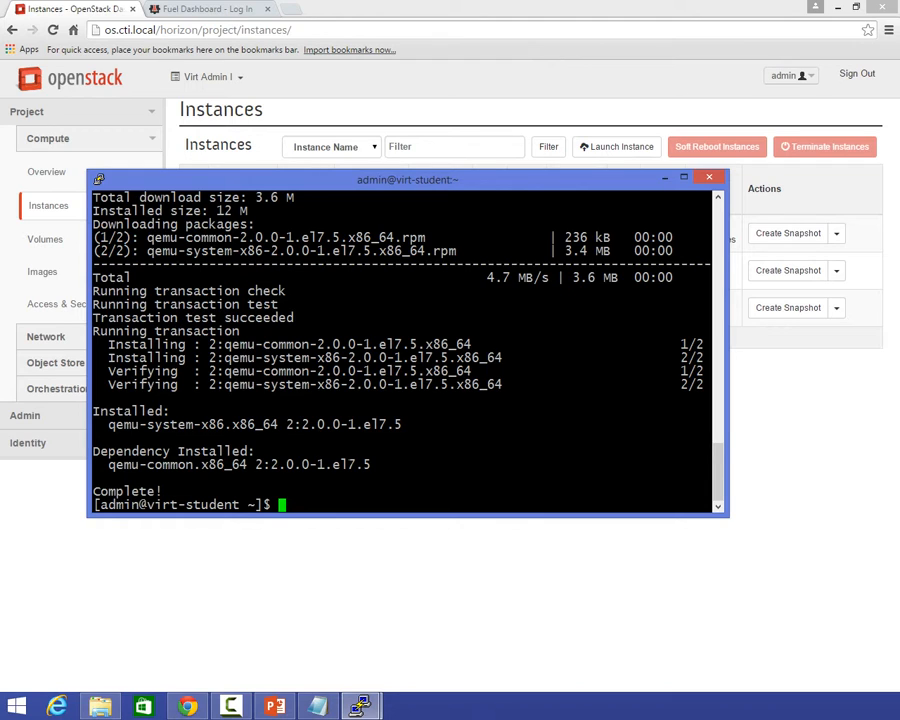
Open /etc/sysconfig/network-scripts/ifcfg-eth0 in vi with sudo, pasting the vi command from the notes.
{"action": "key", "text": "super+e"}
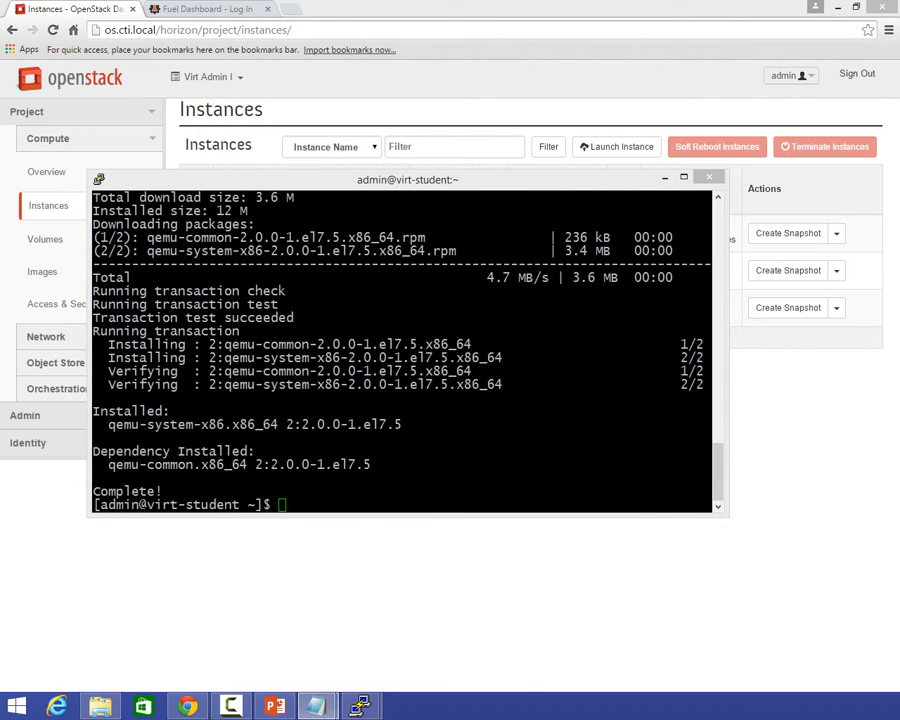
{"action": "left_click", "coordinate": [332, 511]}
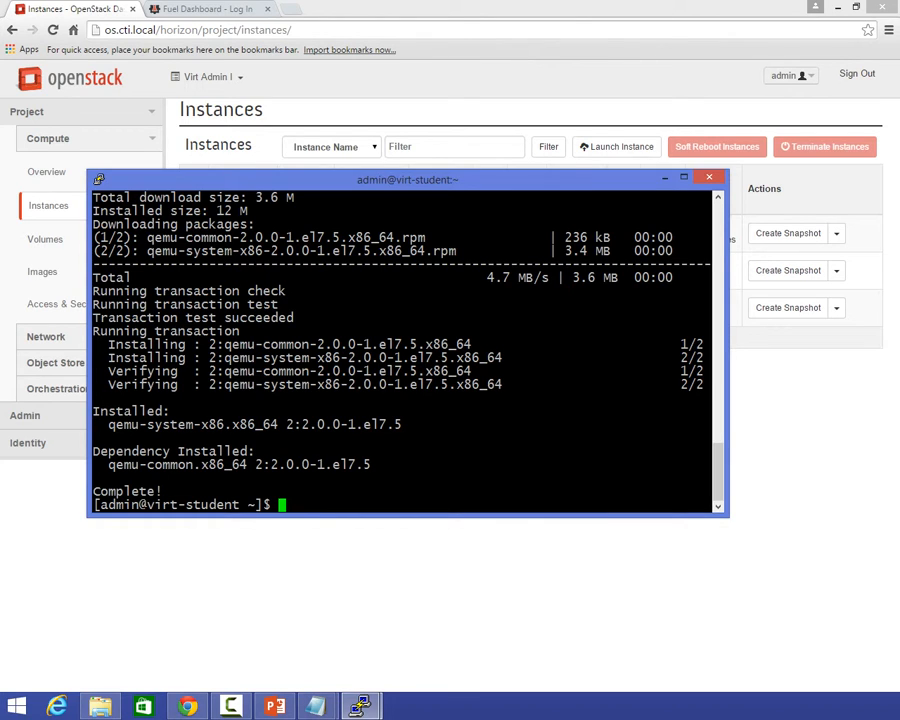
{"action": "left_click", "coordinate": [317, 706]}
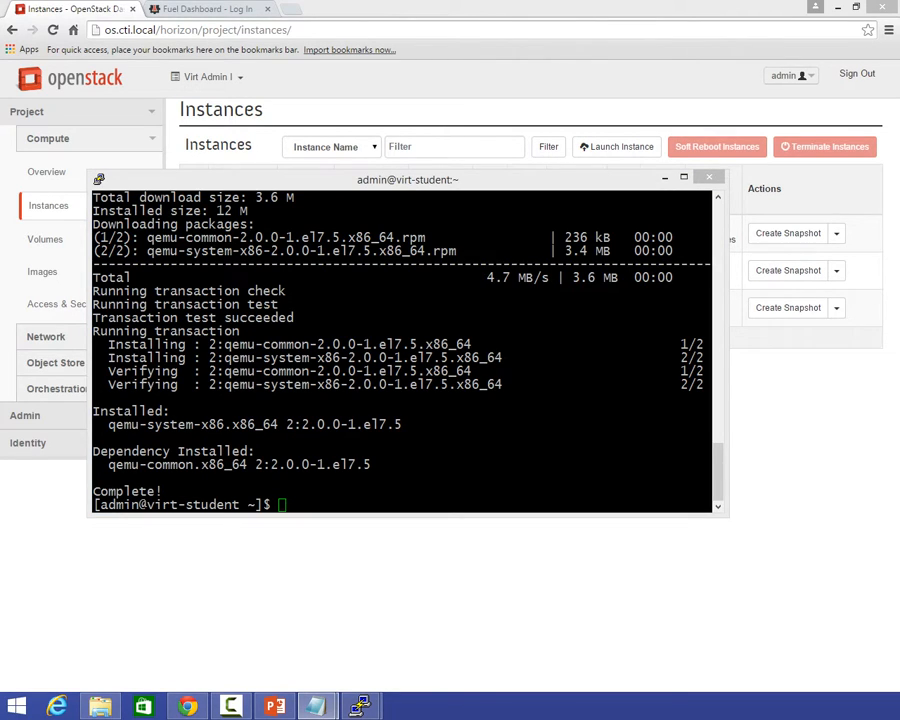
{"action": "right_click", "coordinate": [337, 462]}
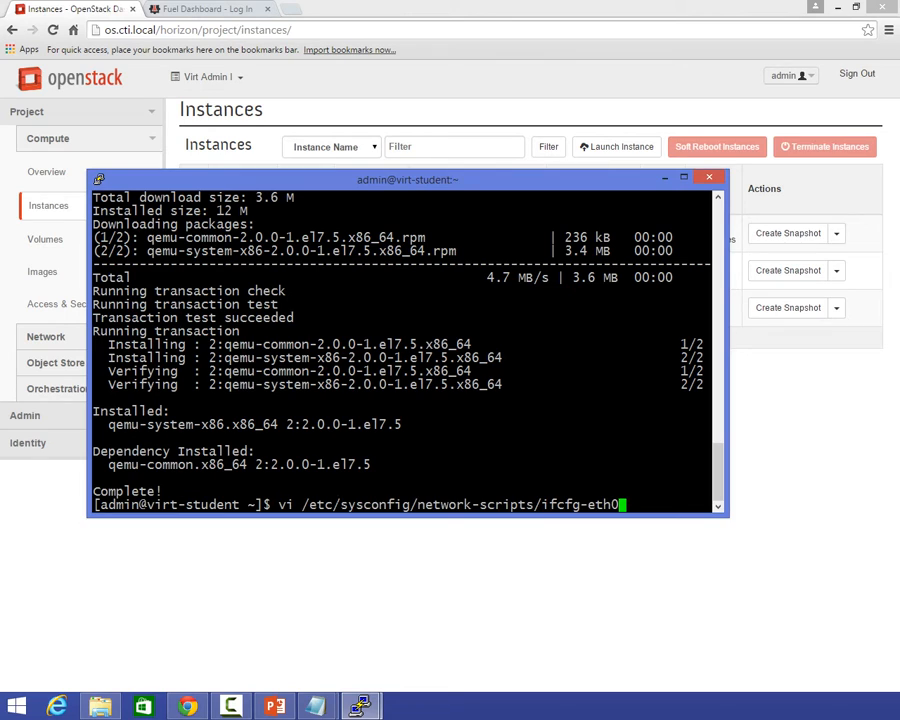
{"action": "key", "text": "Home"}
{"action": "type", "text": "su"}
{"action": "key", "text": "BackSpace"}
{"action": "key", "text": "BackSpace"}
{"action": "type", "text": "sudo"}
{"action": "key", "text": "Return"}
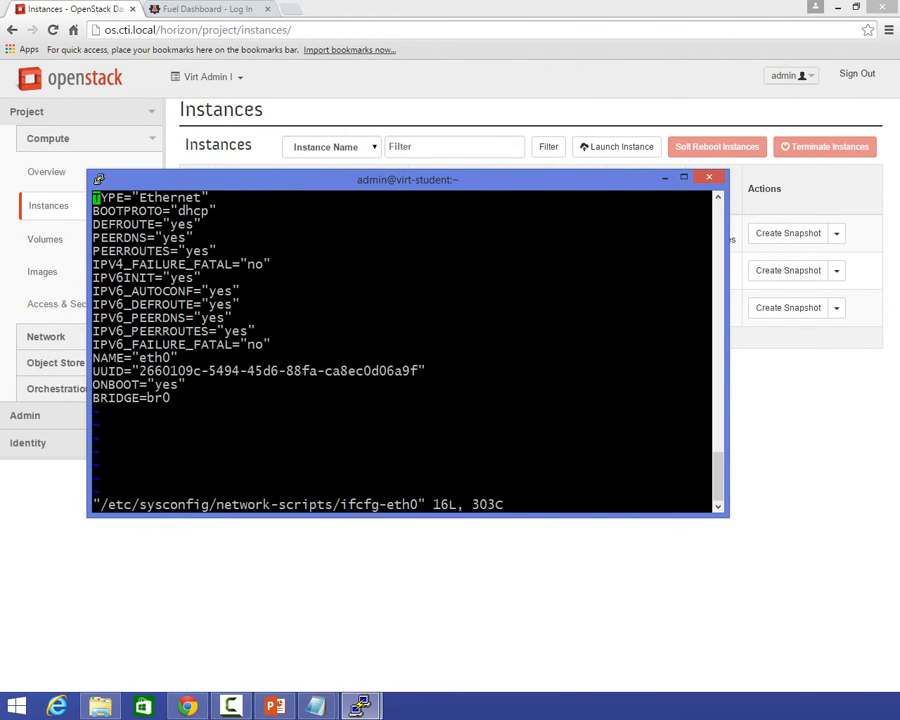
Examine the interface settings in ifcfg-eth0 and quit vi without making changes.
{"action": "key", "text": "Down"}
{"action": "key", "text": "Down"}
{"action": "key", "text": "Down"}
{"action": "key", "text": "Down"}
{"action": "key", "text": "Down"}
{"action": "key", "text": "Down"}
{"action": "key", "text": "Down"}
{"action": "key", "text": "Down"}
{"action": "key", "text": "Down"}
{"action": "key", "text": "Down"}
{"action": "key", "text": "Down"}
{"action": "key", "text": "Down"}
{"action": "key", "text": "Down"}
{"action": "key", "text": "Down"}
{"action": "key", "text": "Down"}
{"action": "type", "text": ":q"}
{"action": "key", "text": "Return"}
Switch the terminal to the root account with su, entering the root password, and go to the notes window.
{"action": "type", "text": "su"}
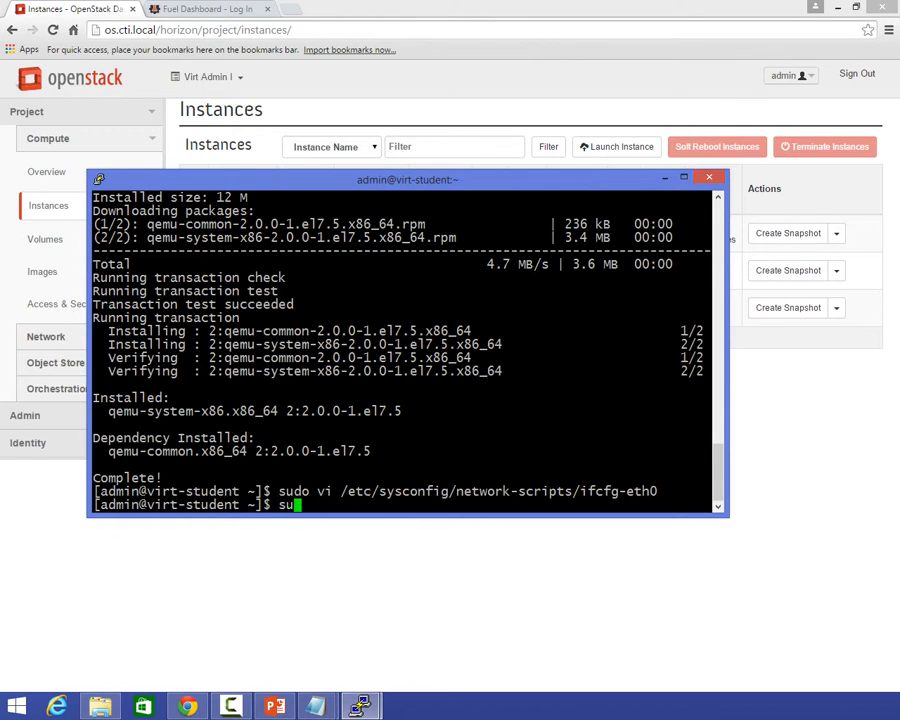
{"action": "key", "text": "Return"}
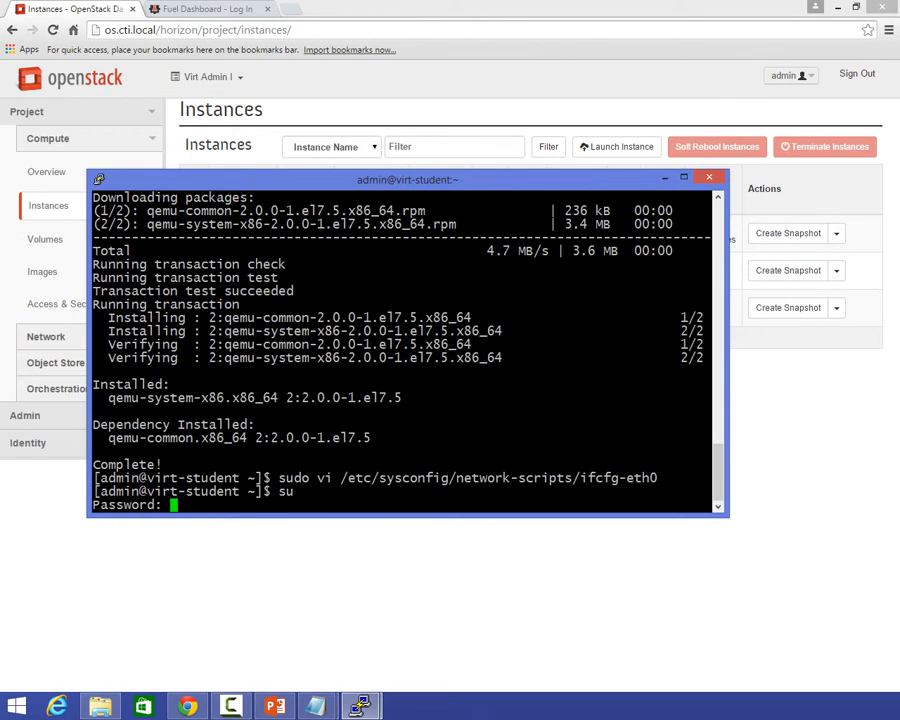
{"action": "key", "text": "Return"}
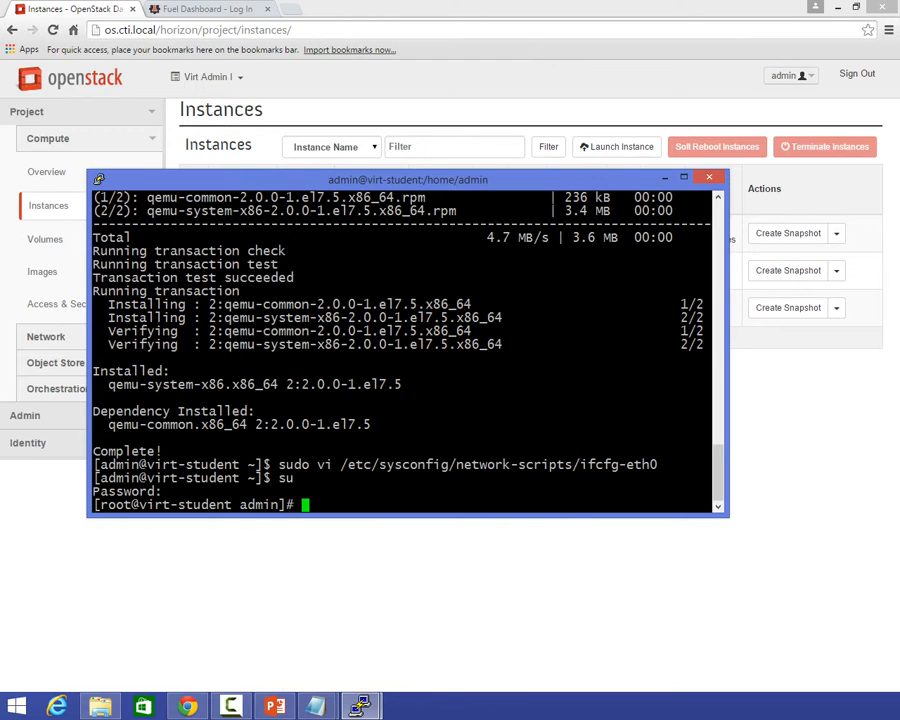
{"action": "key", "text": "alt+Tab"}
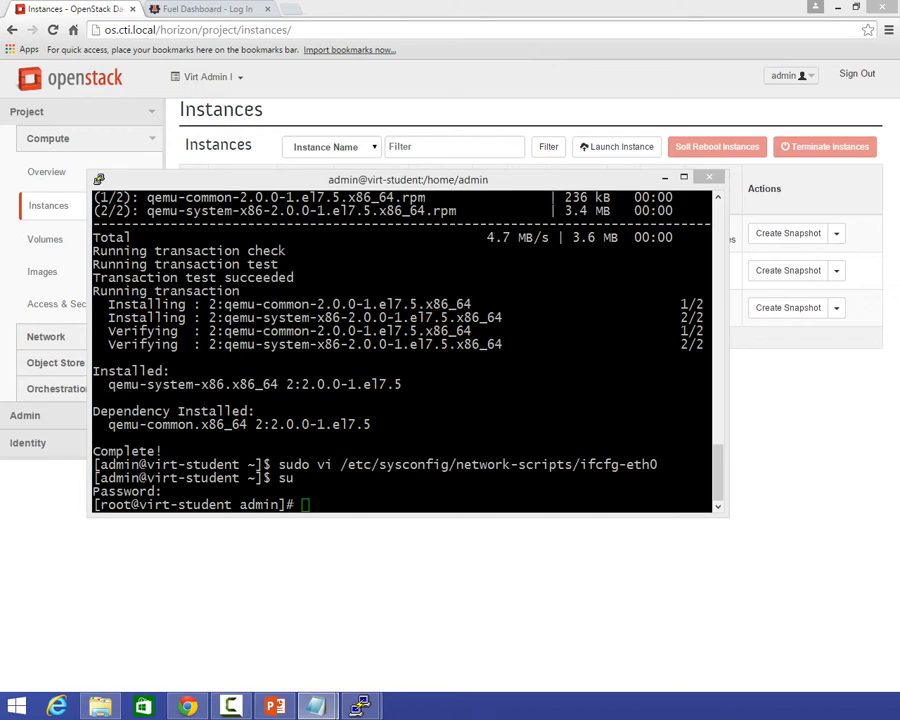
Open /etc/sysconfig/network-scripts/ifcfg-br0 in vi with the command from the notes, review the bridge settings, and quit without changes.
{"action": "right_click", "coordinate": [306, 470]}
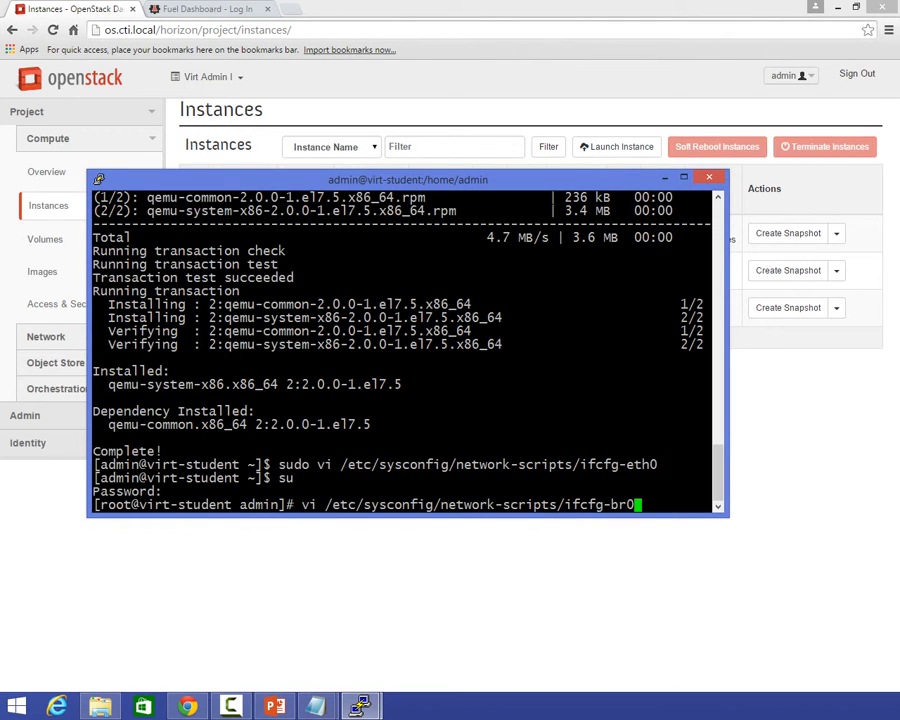
{"action": "key", "text": "Return"}
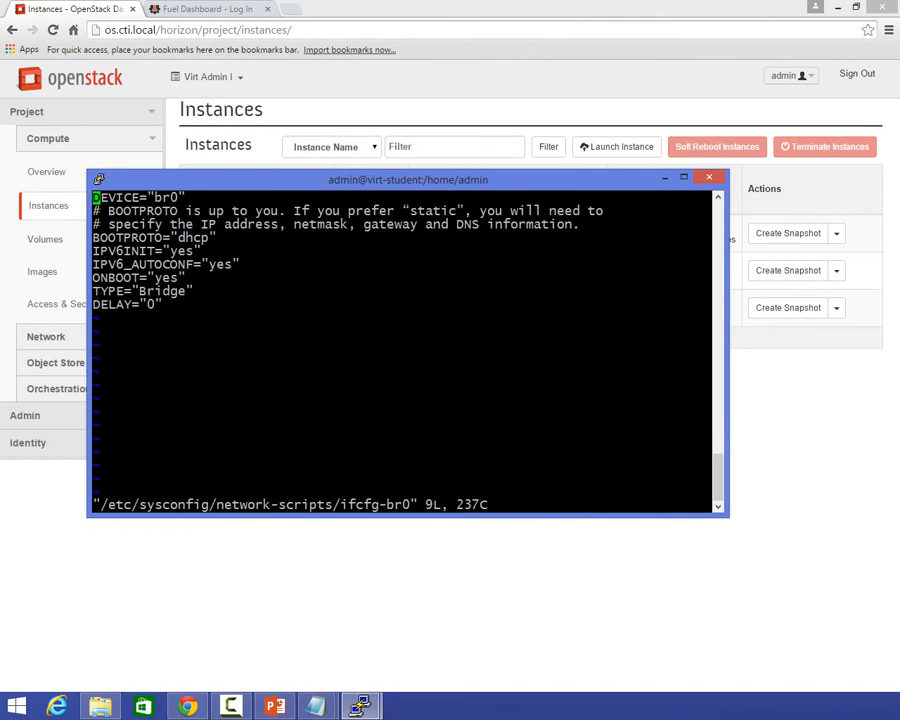
{"action": "type", "text": ":q"}
{"action": "key", "text": "Return"}
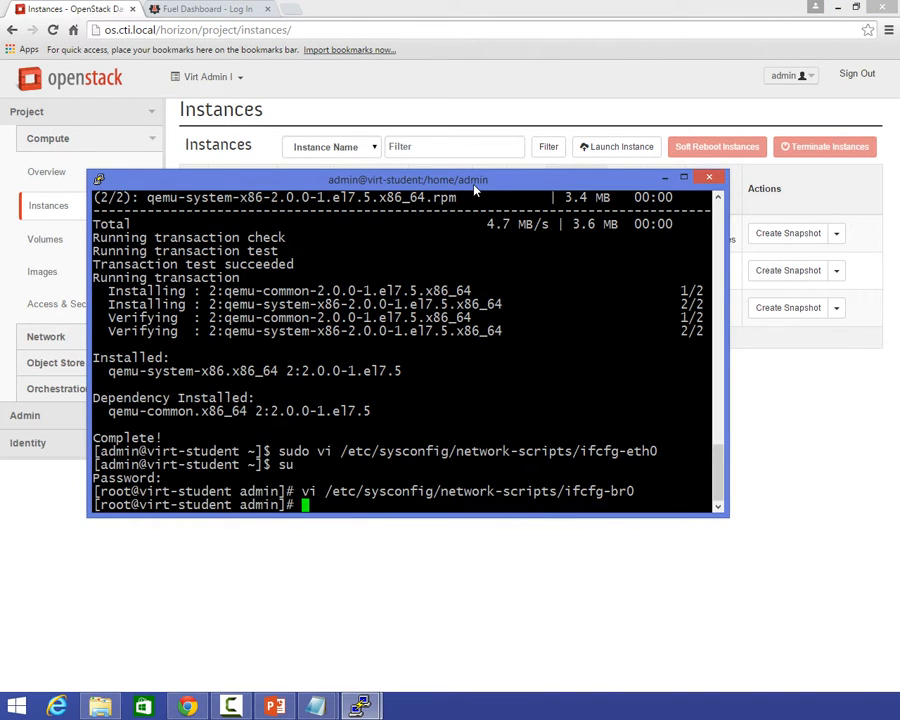
Exit the root shell and close both open PuTTY sessions to virt-student.
{"action": "left_click_drag", "start_coordinate": [475, 180], "coordinate": [490, 308]}
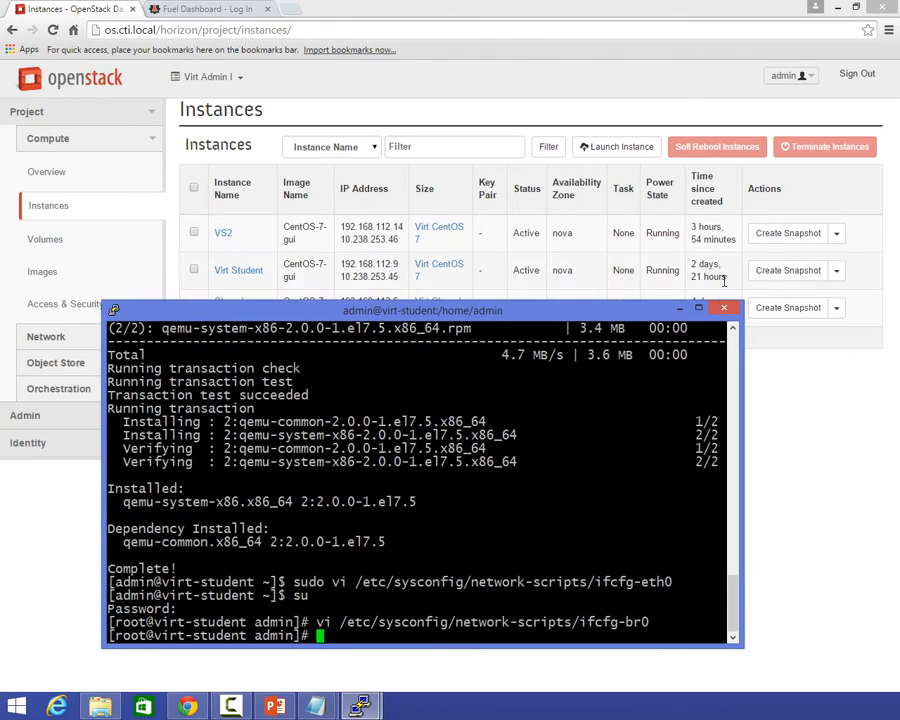
{"action": "type", "text": "exit"}
{"action": "key", "text": "Return"}
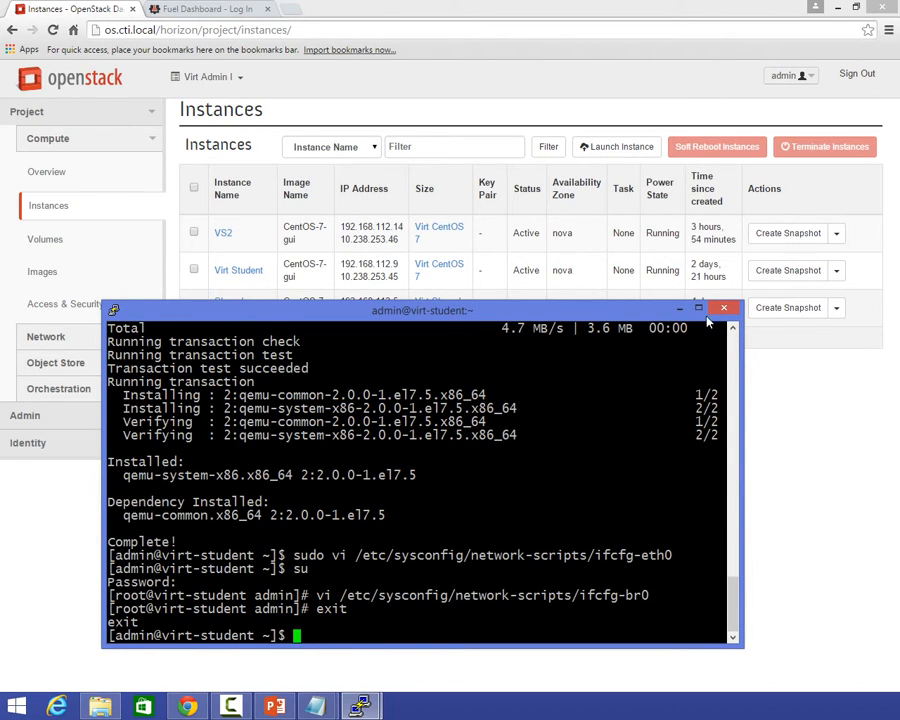
{"action": "left_click", "coordinate": [724, 307]}
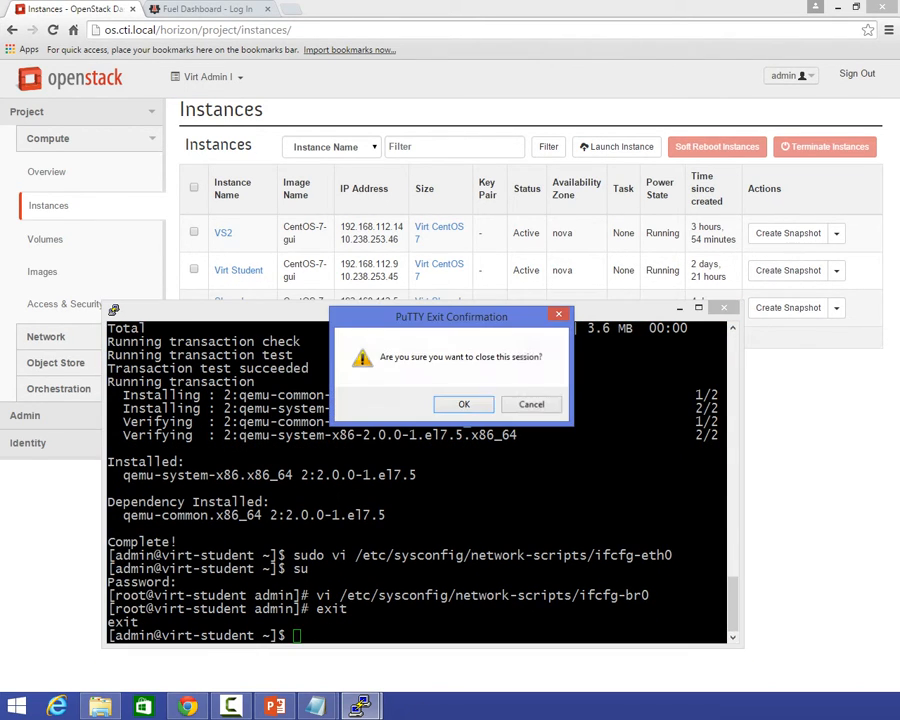
{"action": "left_click", "coordinate": [468, 408]}
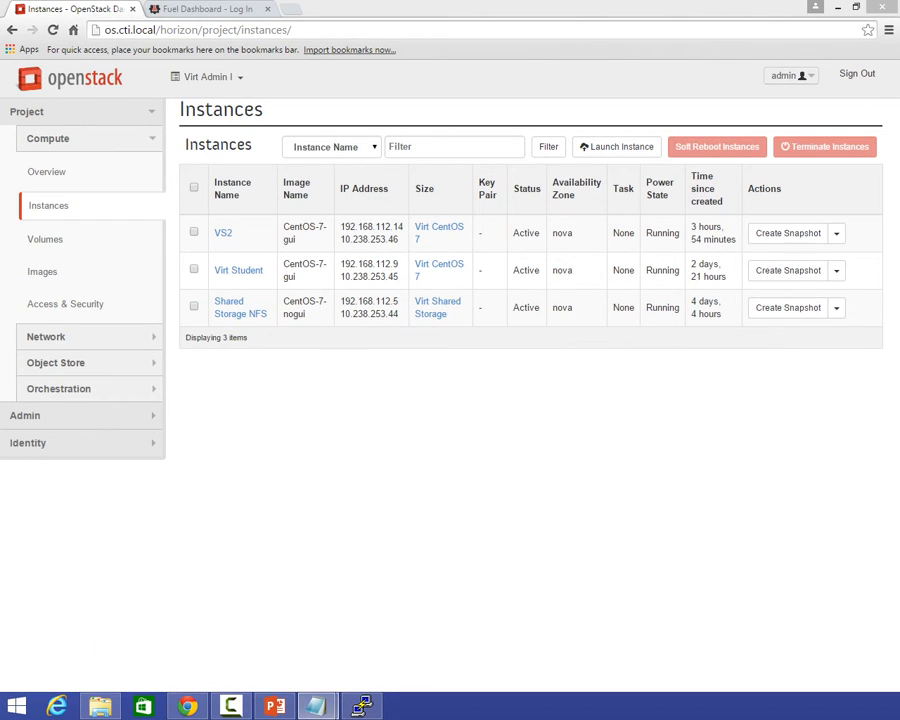
{"action": "left_click", "coordinate": [362, 706]}
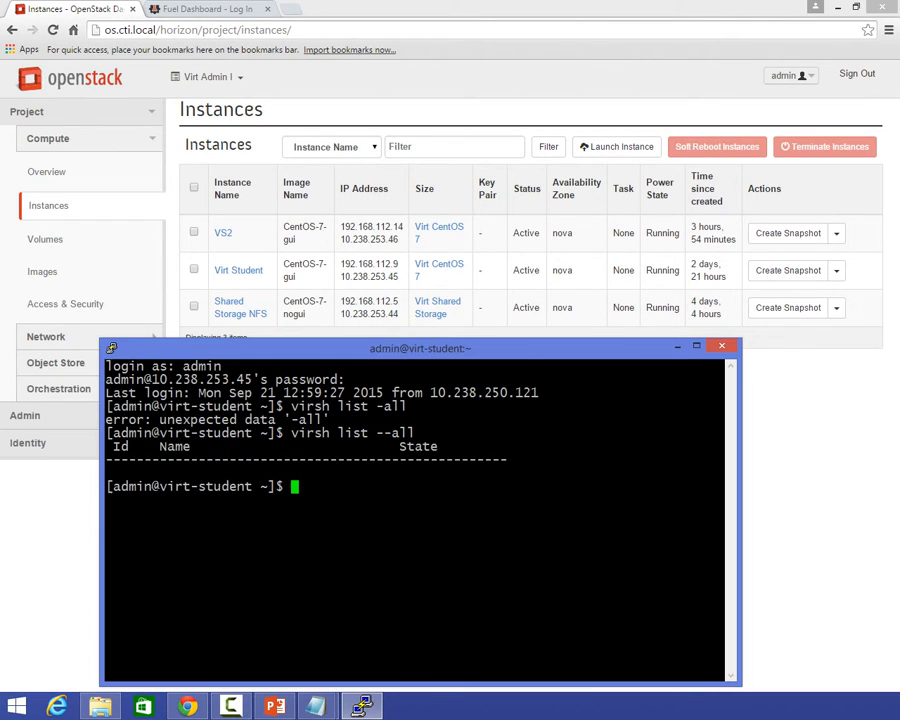
{"action": "left_click", "coordinate": [721, 346]}
{"action": "left_click", "coordinate": [464, 400]}
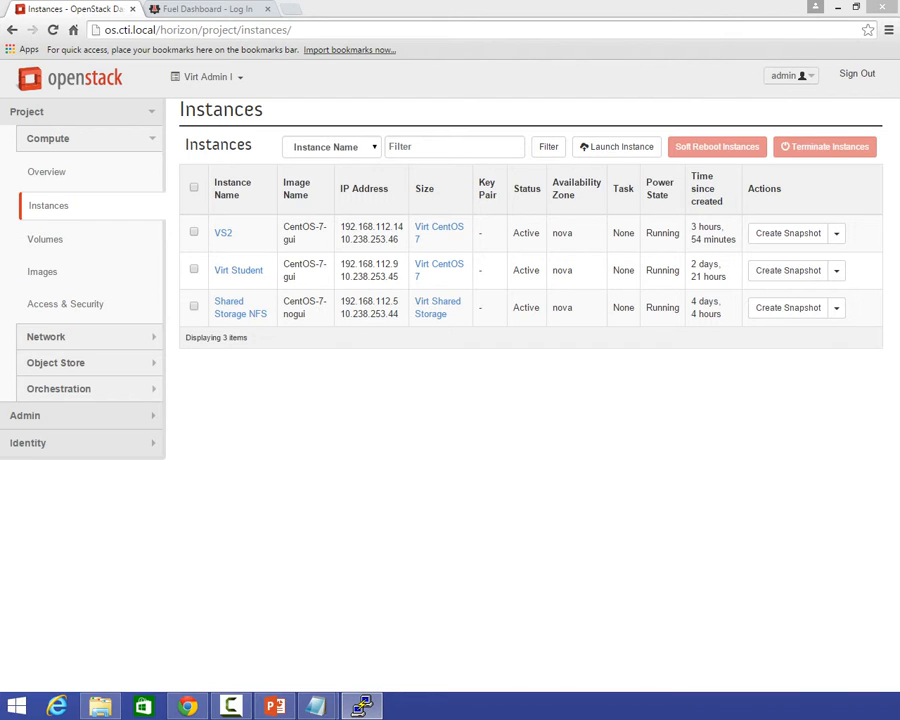
Log in to the VS2 instance at 10.238.253.46 as admin with the account password and list the command history.
{"action": "type", "text": "admin"}
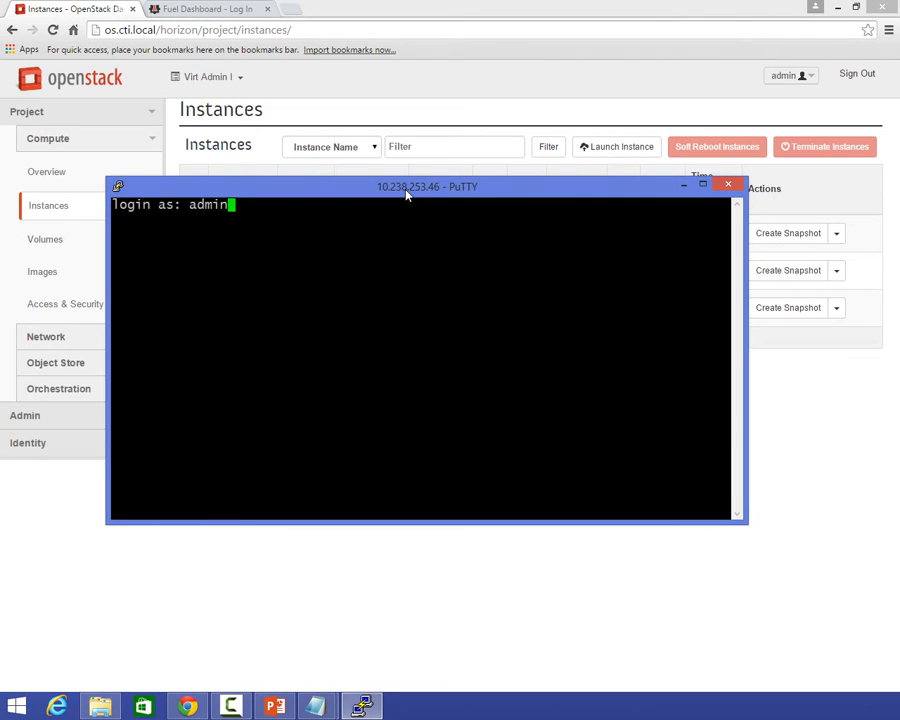
{"action": "key", "text": "Return"}
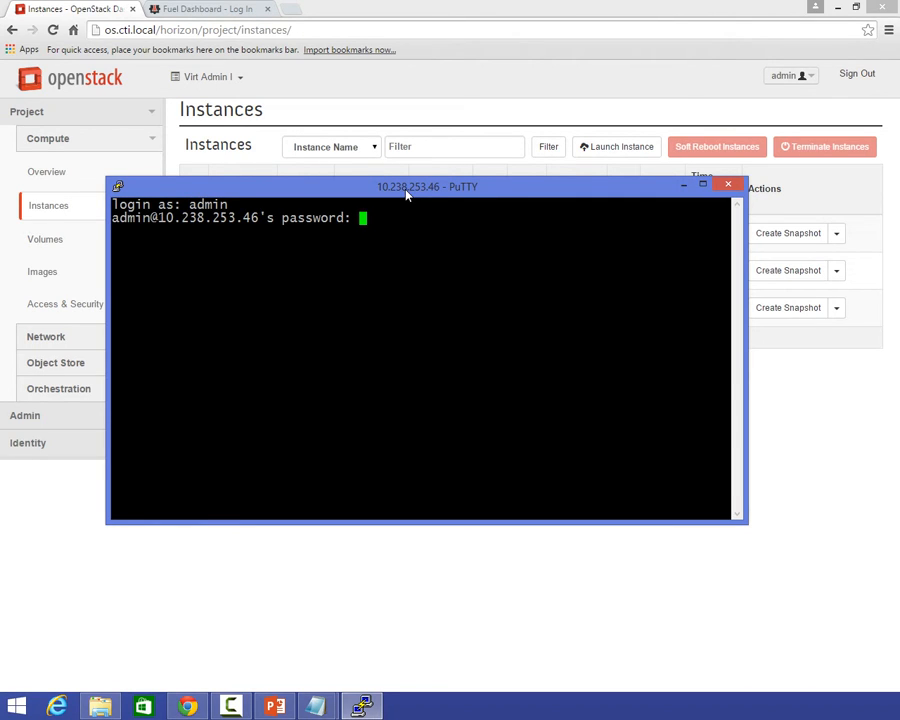
{"action": "key", "text": "Return"}
{"action": "type", "text": "history"}
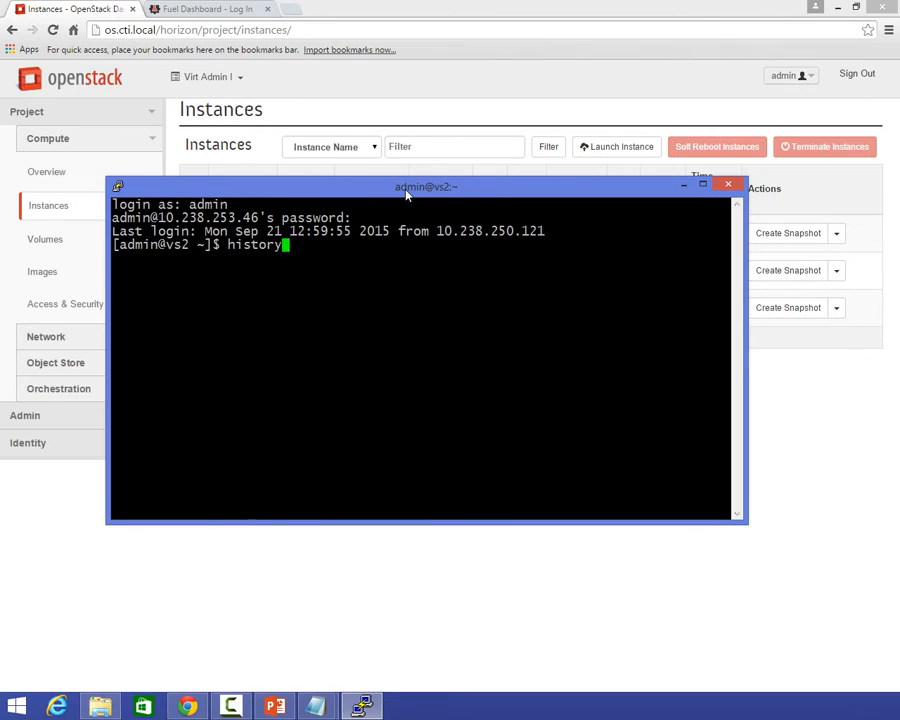
{"action": "key", "text": "Return"}
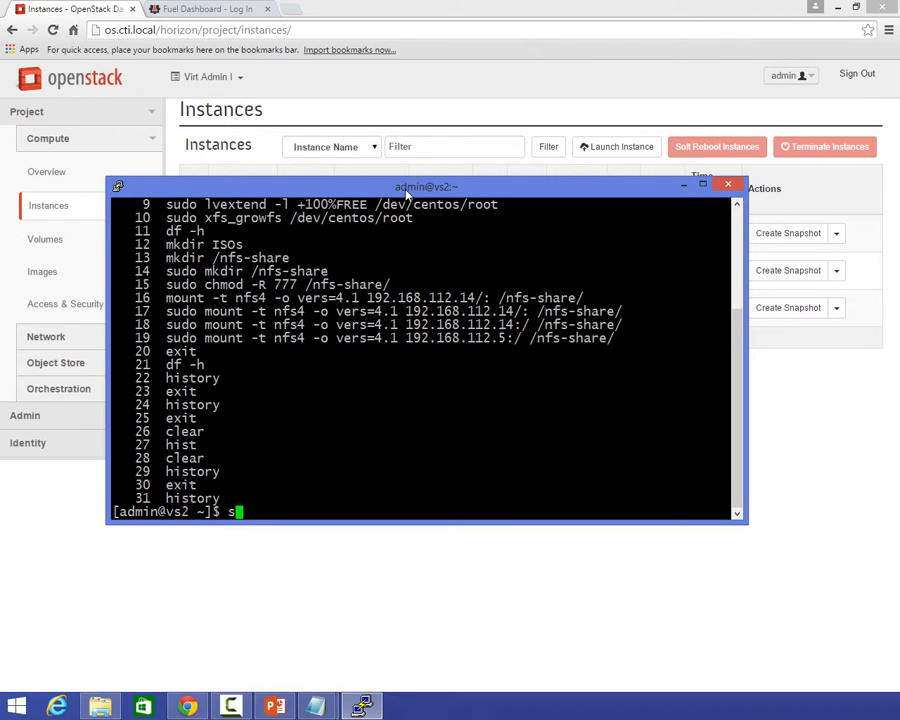
Set a new root password on vs2 with sudo passwd root, entering the sudo password and the new root password twice.
{"action": "type", "text": "pa"}
{"action": "key", "text": "BackSpace"}
{"action": "key", "text": "BackSpace"}
{"action": "type", "text": "sudo passwd root"}
{"action": "key", "text": "Return"}
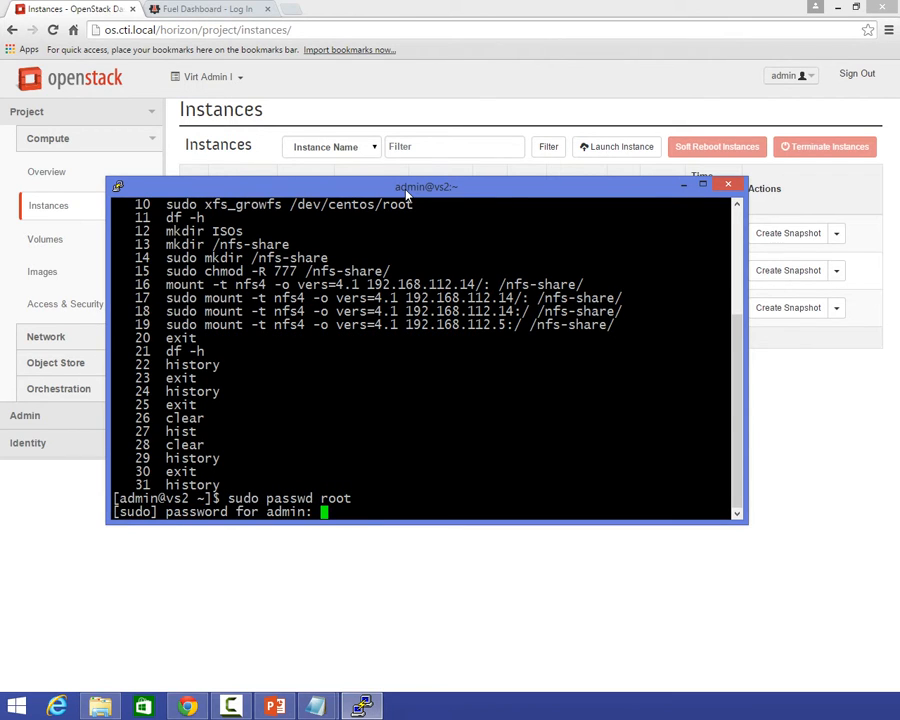
{"action": "key", "text": "Return"}
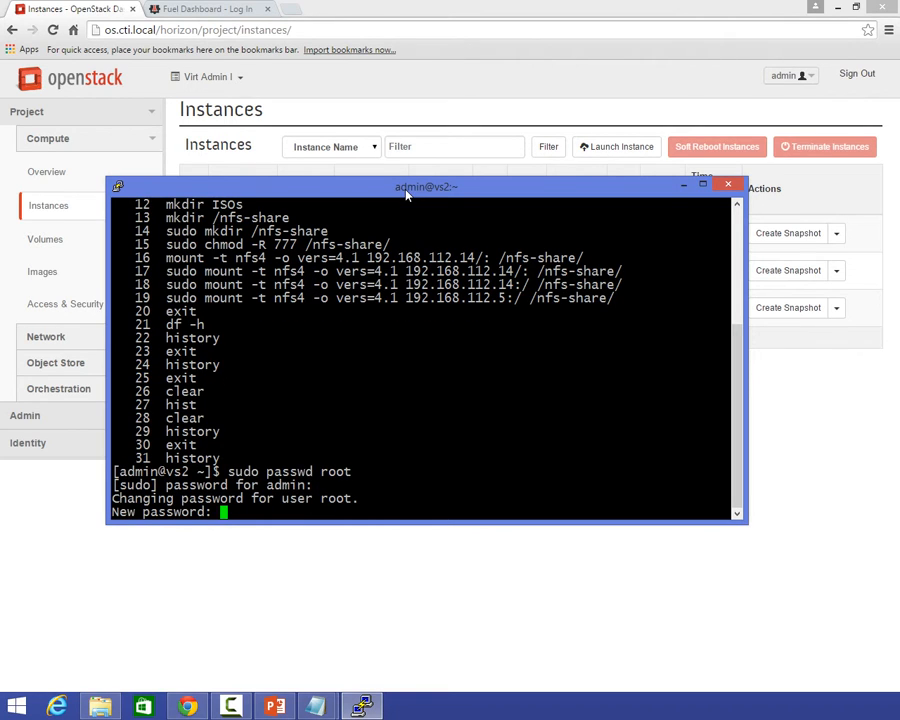
{"action": "key", "text": "Return"}
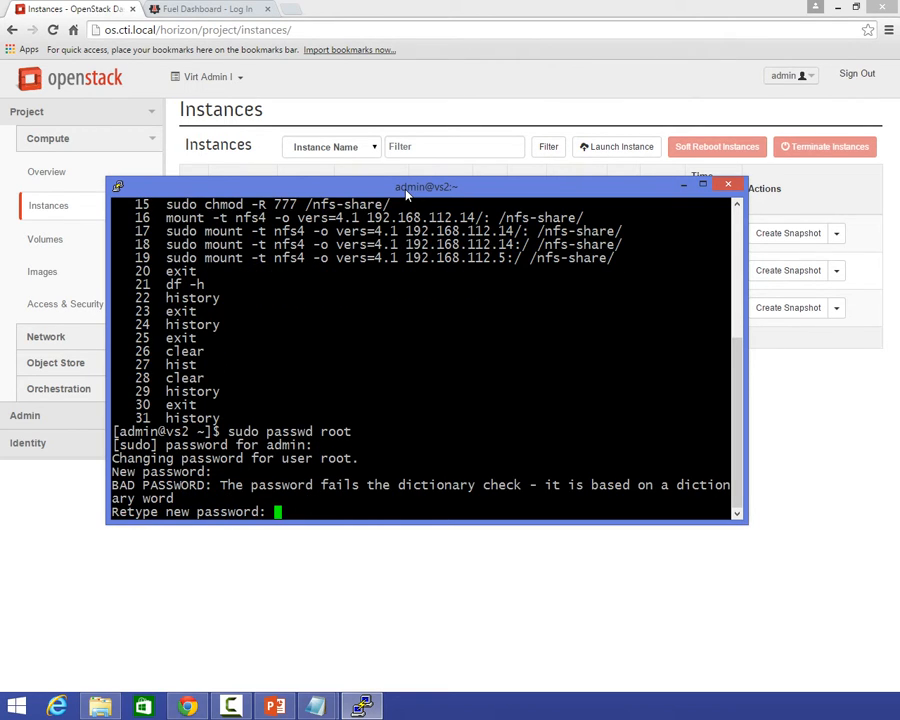
{"action": "key", "text": "Return"}
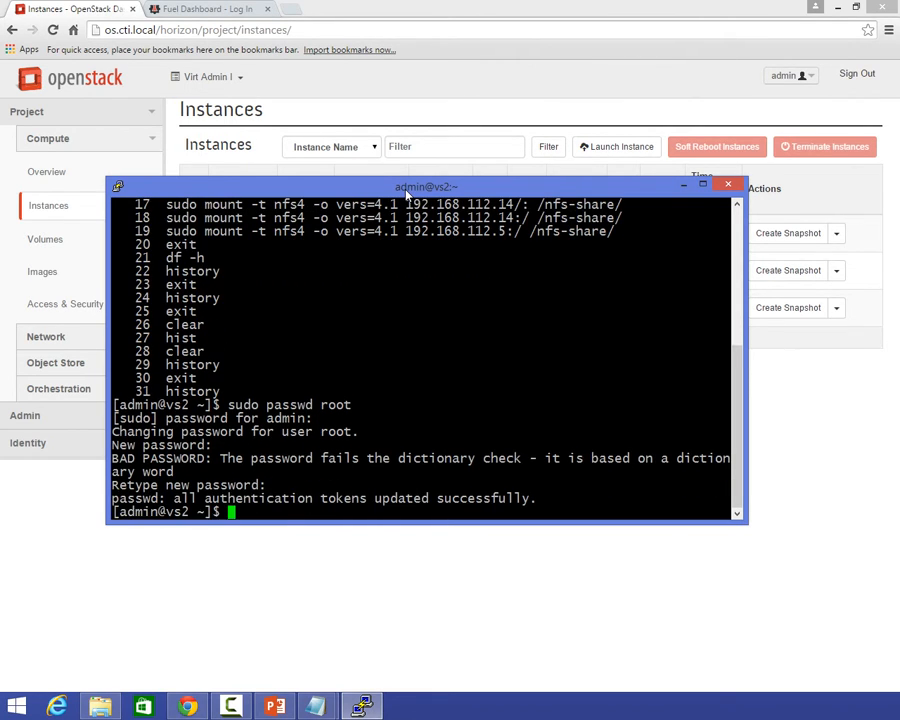
Switch the vs2 terminal to the root account with su, entering the root password.
{"action": "type", "text": "su"}
{"action": "key", "text": "Return"}
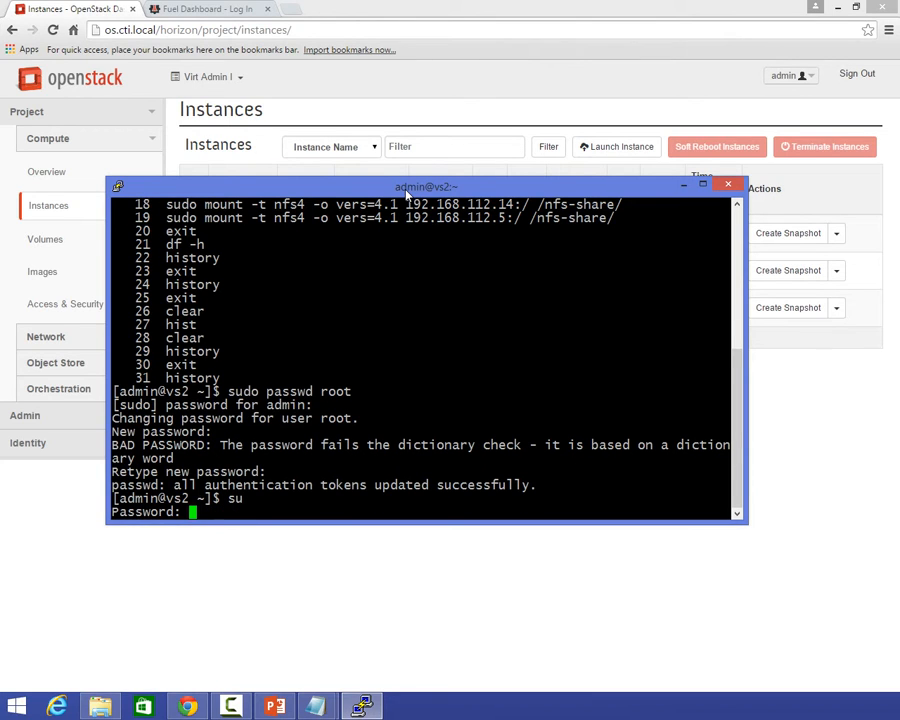
{"action": "key", "text": "Return"}
Run yum -y install for qemu-kvm, kvm, libvirt-bin, libguesfs-tools, virt-manager and virt-viewer on vs2.
{"action": "type", "text": "vifr"}
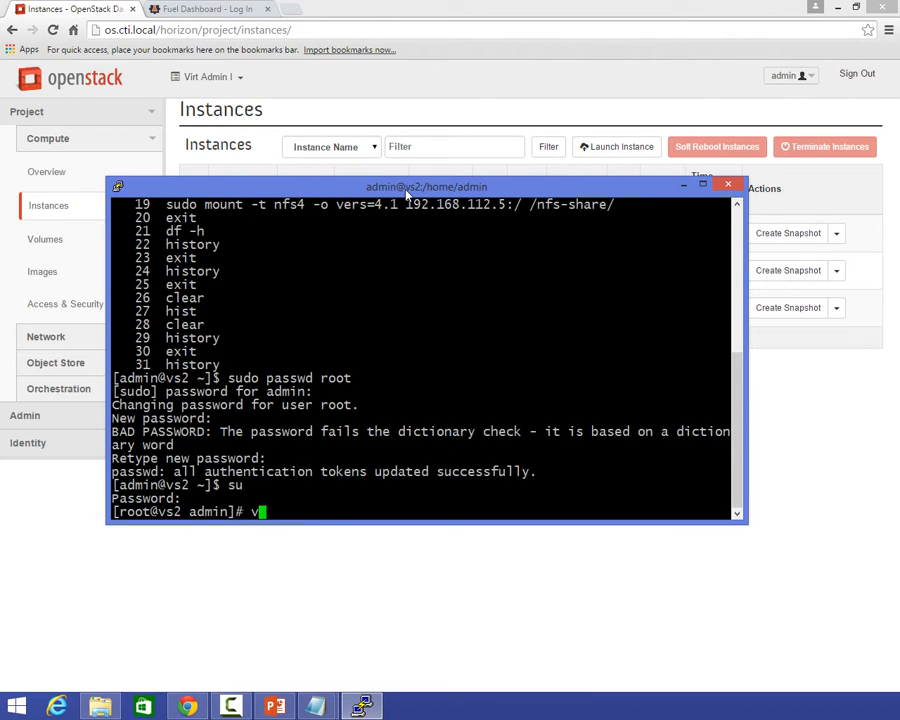
{"action": "key", "text": "BackSpace"}
{"action": "key", "text": "BackSpace"}
{"action": "key", "text": "BackSpace"}
{"action": "key", "text": "BackSpace"}
{"action": "type", "text": "yum -y install"}
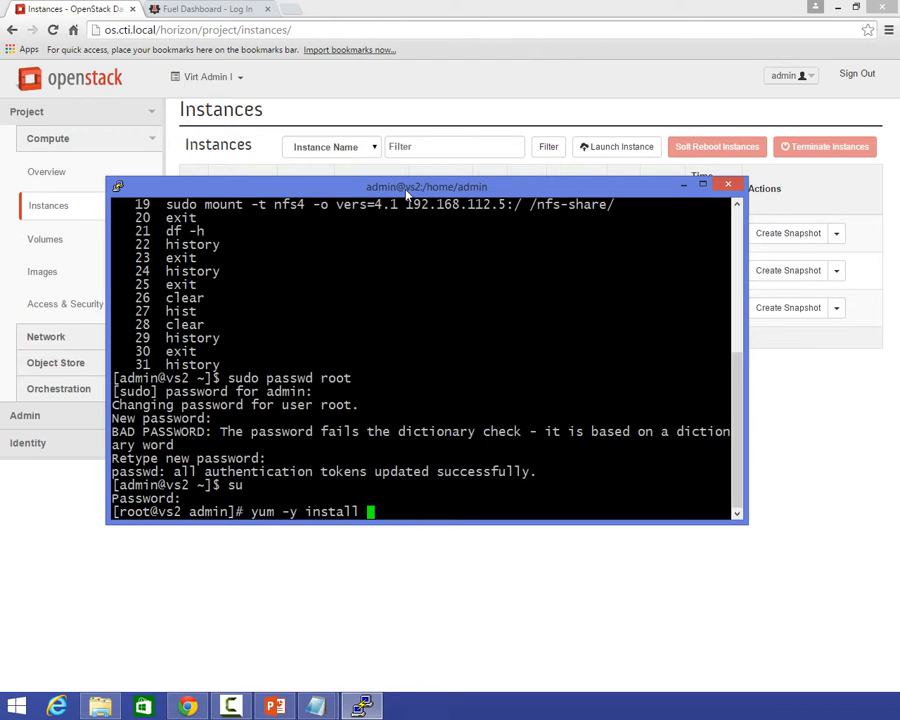
{"action": "type", "text": "qemu-kvm kvm l"}
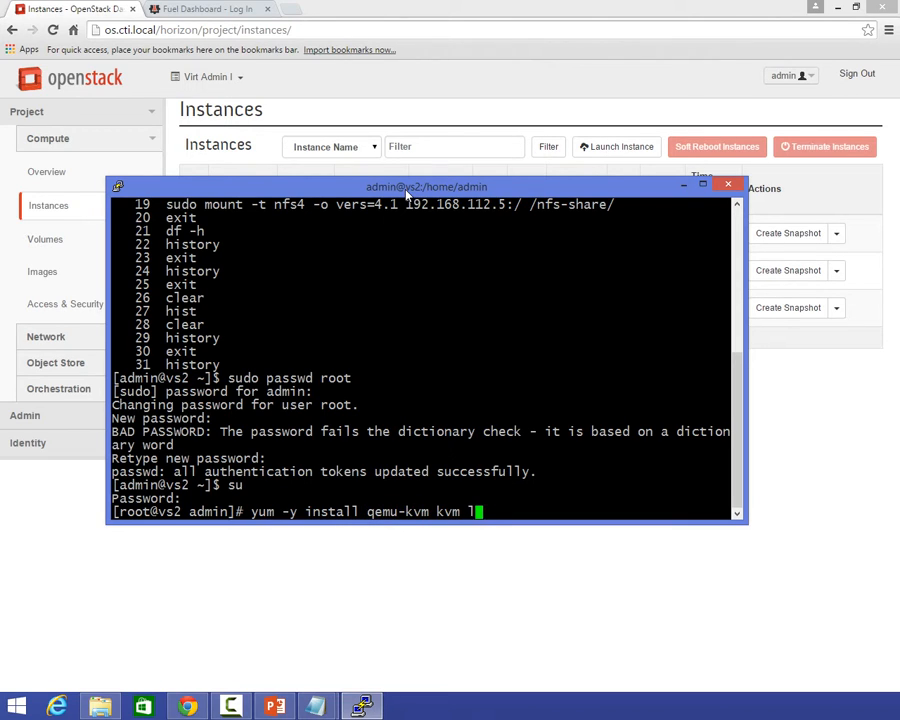
{"action": "type", "text": "ibvirt-d l"}
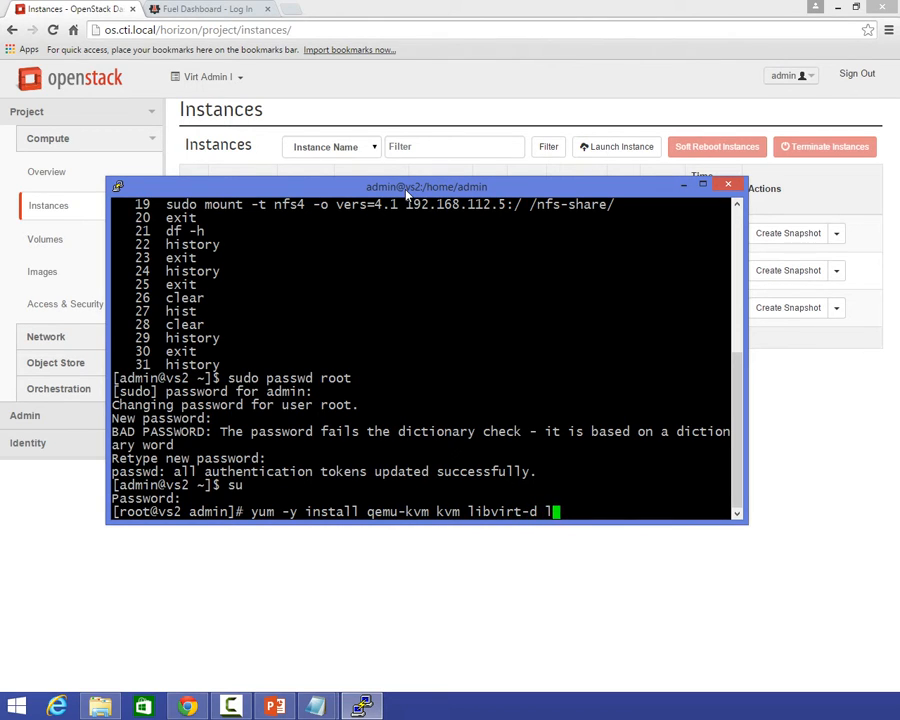
{"action": "type", "text": "ibguesfs to"}
{"action": "key", "text": "BackSpace"}
{"action": "key", "text": "BackSpace"}
{"action": "key", "text": "BackSpace"}
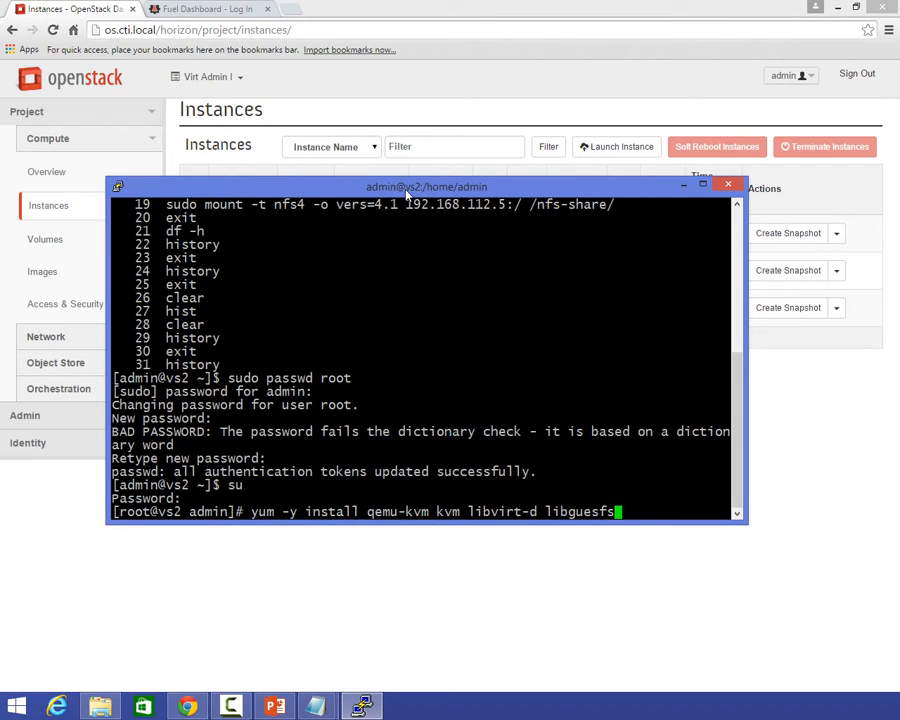
{"action": "type", "text": "-tolls"}
{"action": "key", "text": "Left"}
{"action": "key", "text": "Left"}
{"action": "key", "text": "Left"}
{"action": "key", "text": "Left"}
{"action": "key", "text": "Left"}
{"action": "key", "text": "Left"}
{"action": "key", "text": "Left"}
{"action": "key", "text": "Left"}
{"action": "key", "text": "Left"}
{"action": "key", "text": "Left"}
{"action": "key", "text": "Left"}
{"action": "key", "text": "Left"}
{"action": "key", "text": "Left"}
{"action": "key", "text": "Left"}
{"action": "key", "text": "Left"}
{"action": "key", "text": "Left"}
{"action": "key", "text": "Left"}
{"action": "key", "text": "BackSpace"}
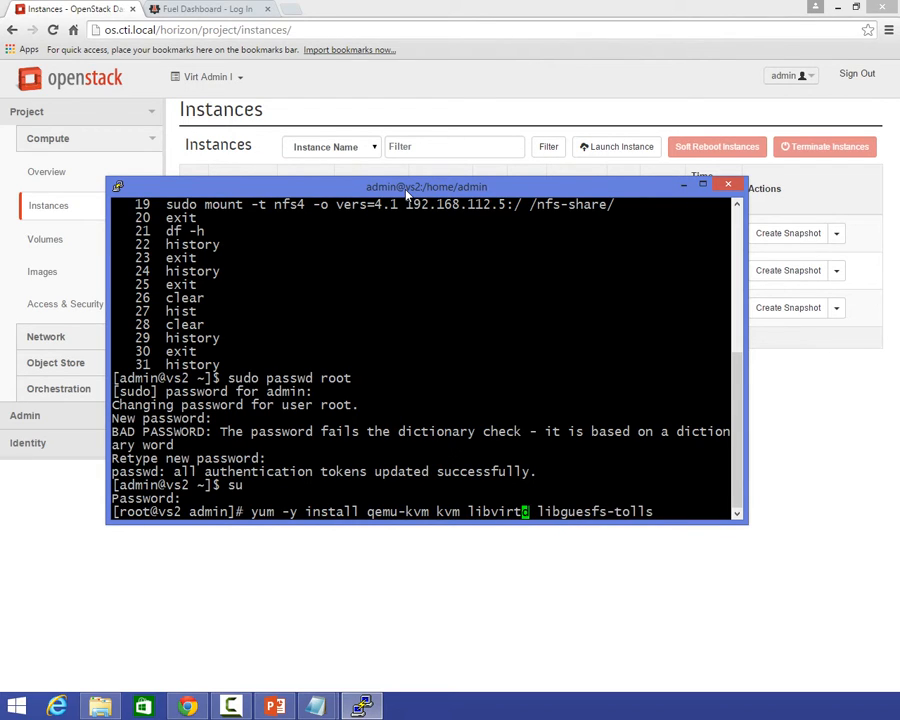
{"action": "key", "text": "Delete"}
{"action": "type", "text": "-bin"}
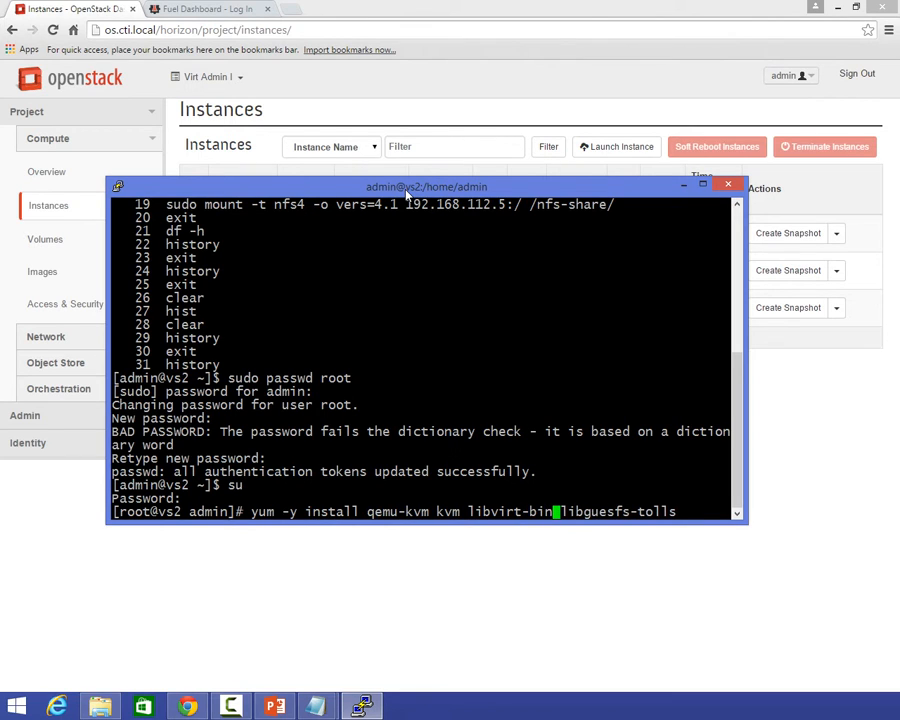
{"action": "key", "text": "Right"}
{"action": "key", "text": "Right"}
{"action": "key", "text": "Right"}
{"action": "key", "text": "Right"}
{"action": "key", "text": "Right"}
{"action": "key", "text": "Right"}
{"action": "key", "text": "Right"}
{"action": "key", "text": "Right"}
{"action": "key", "text": "Right"}
{"action": "key", "text": "Right"}
{"action": "key", "text": "Right"}
{"action": "key", "text": "Right"}
{"action": "key", "text": "Right"}
{"action": "key", "text": "Right"}
{"action": "key", "text": "Right"}
{"action": "key", "text": "Left"}
{"action": "key", "text": "BackSpace"}
{"action": "type", "text": "o"}
{"action": "key", "text": "Right"}
{"action": "key", "text": "Right"}
{"action": "type", "text": "virt-manager virt-viewer"}
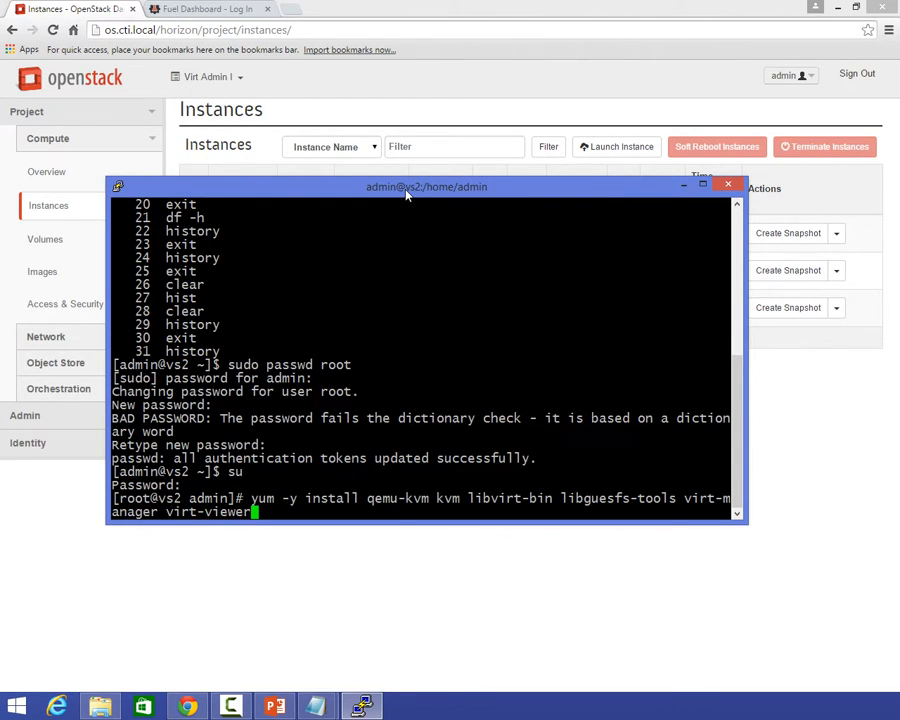
{"action": "key", "text": "Return"}
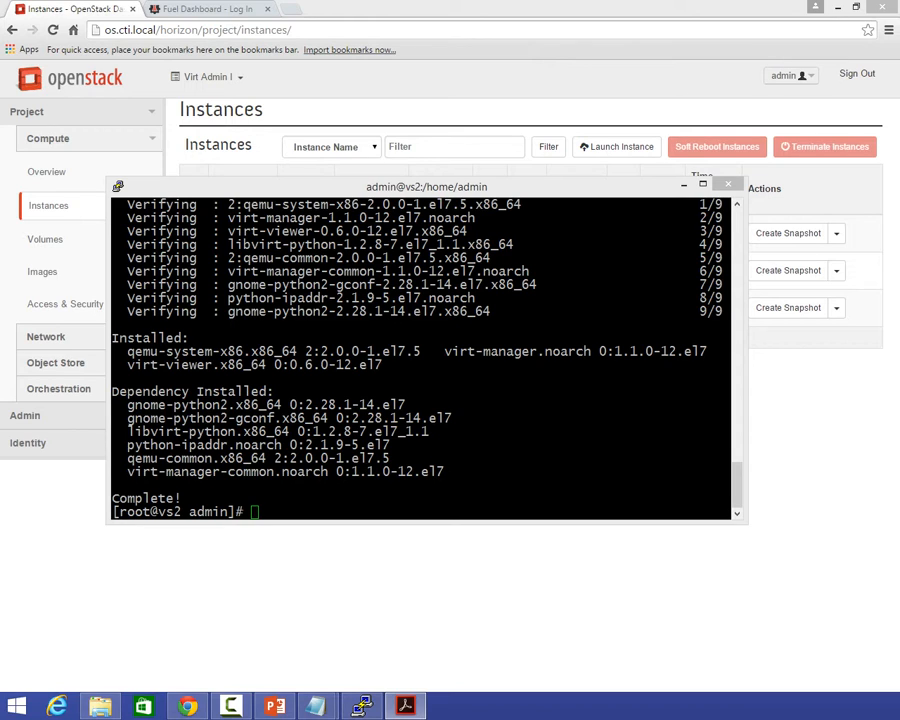
Install the libvirt package on vs2 with yum -y install libvirt.
{"action": "left_click", "coordinate": [333, 366]}
{"action": "type", "text": "y"}
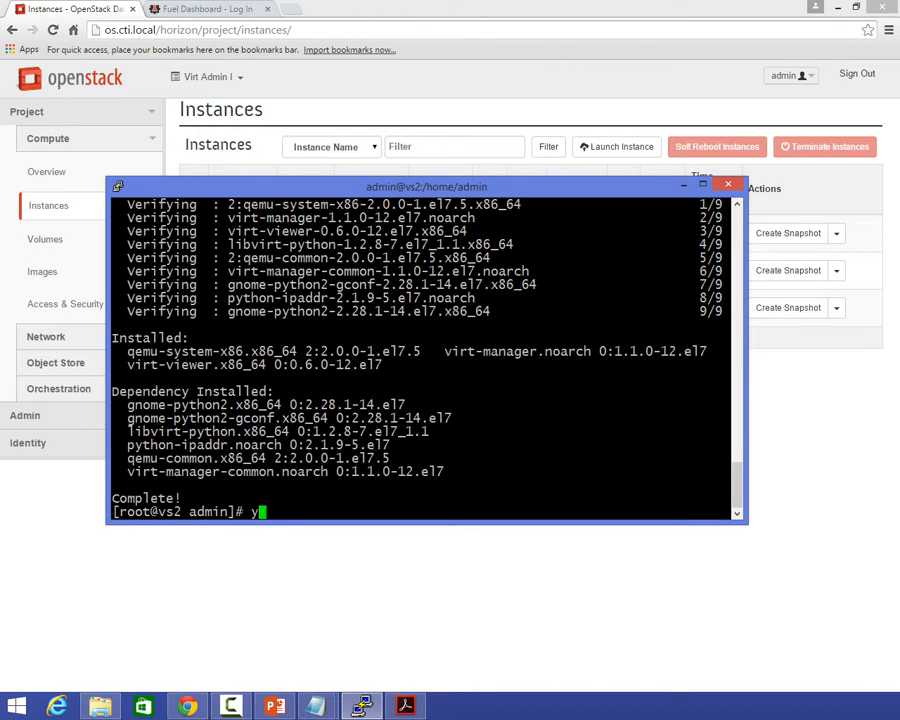
{"action": "type", "text": "um -y install libv"}
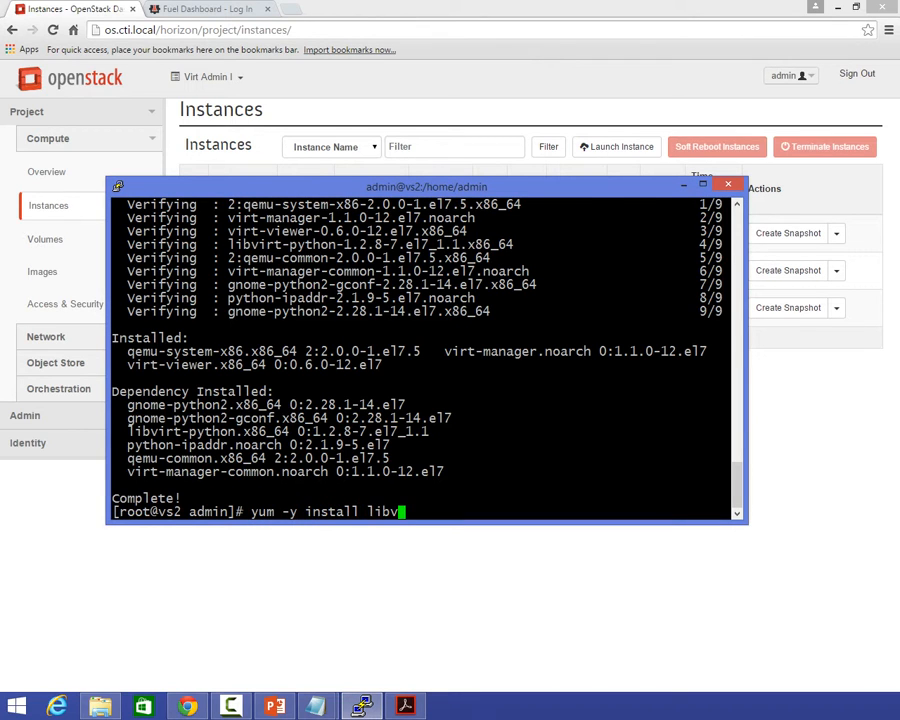
{"action": "type", "text": "irt"}
{"action": "key", "text": "Return"}
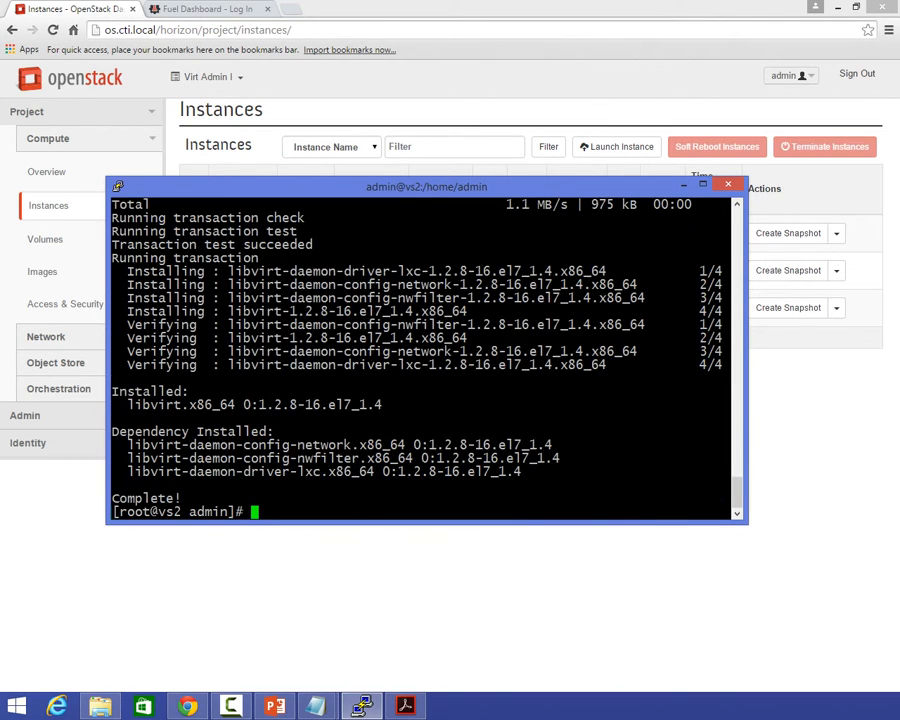
Open /etc/sysconfig/network-scripts/ifcfg-eth0 in vi on vs2, pasting the vi command from the notes.
{"action": "key", "text": "alt+Tab"}
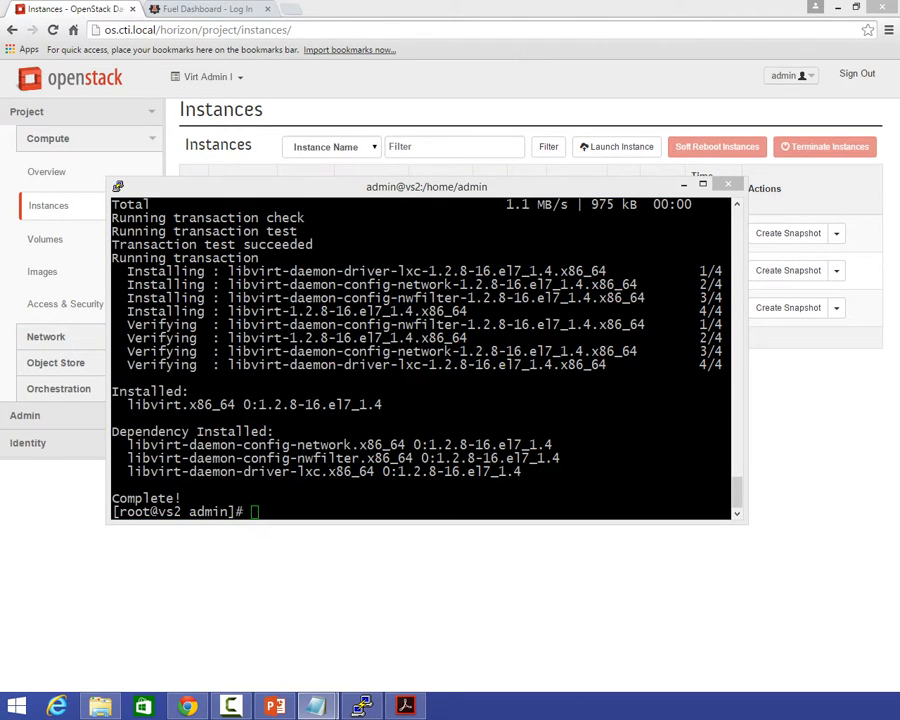
{"action": "key", "text": "alt+Tab"}
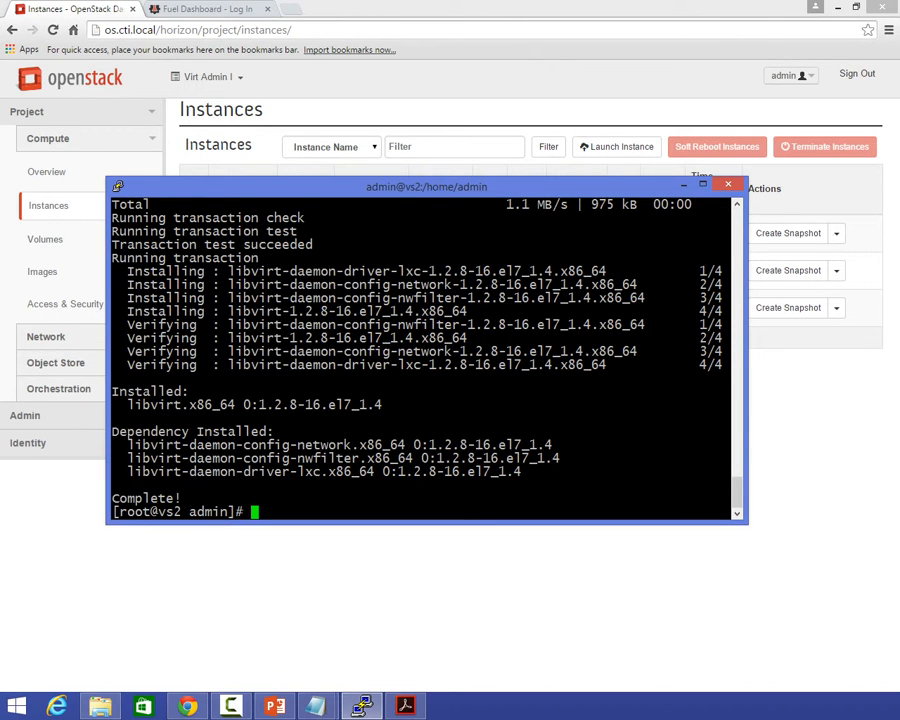
{"action": "key", "text": "shift+Page_Up"}
{"action": "type", "text": "vi /etc/sysconfig/network-scripts/ifcfg-eth0"}
{"action": "key", "text": "Return"}
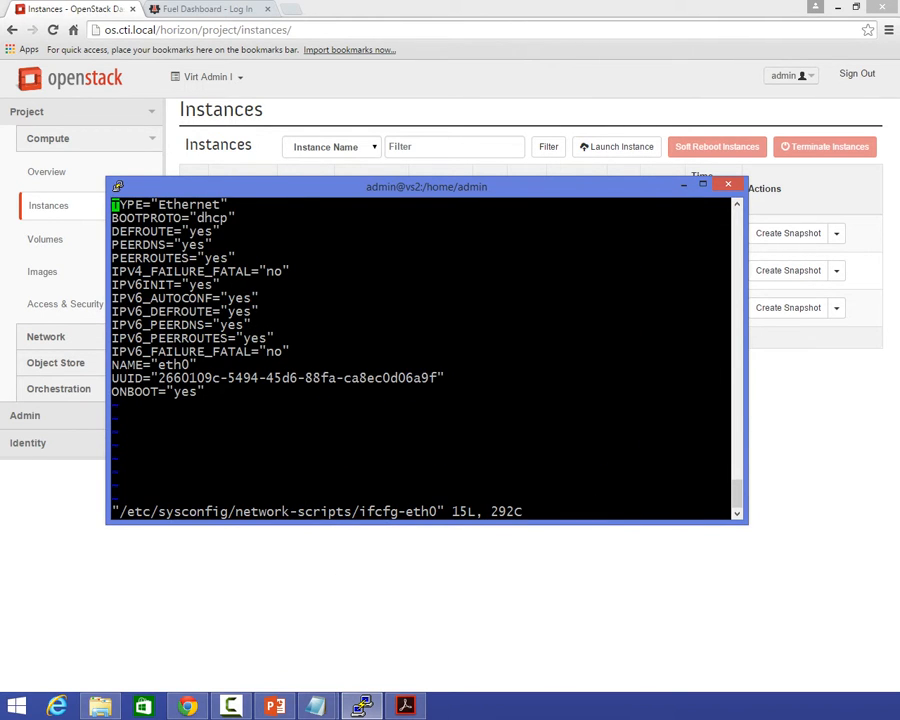
Add the line BRIDGE=br0 below the ONBOOT entry at the end of ifcfg-eth0.
{"action": "key", "text": "Down"}
{"action": "key", "text": "Down"}
{"action": "key", "text": "Down"}
{"action": "key", "text": "Down"}
{"action": "key", "text": "Down"}
{"action": "key", "text": "Down"}
{"action": "key", "text": "Down"}
{"action": "key", "text": "Down"}
{"action": "key", "text": "Down"}
{"action": "key", "text": "Down"}
{"action": "key", "text": "Down"}
{"action": "key", "text": "Down"}
{"action": "key", "text": "Down"}
{"action": "key", "text": "Down"}
{"action": "type", "text": "o"}
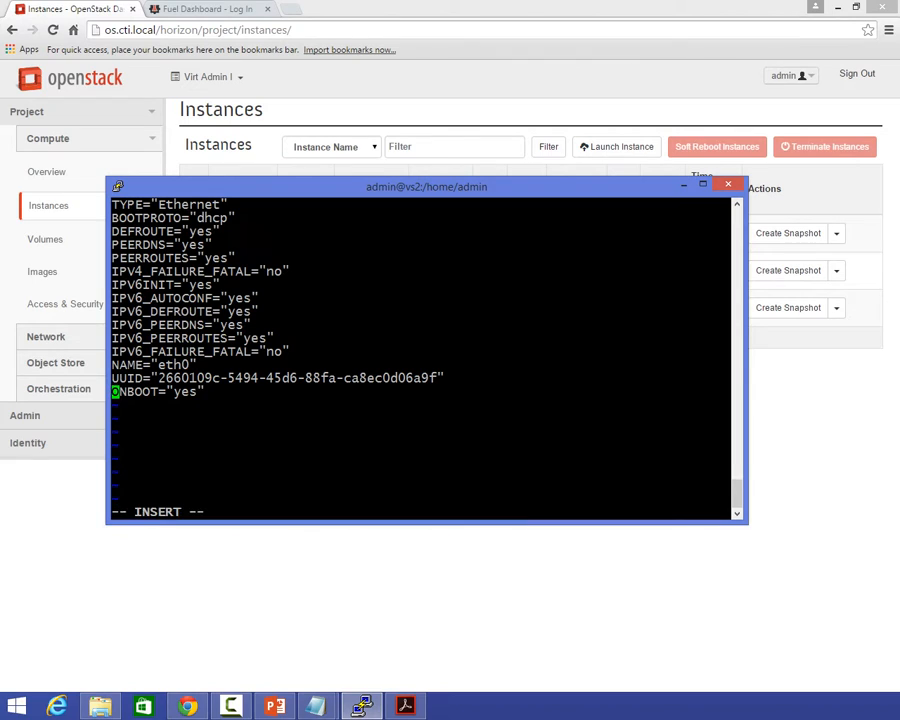
{"action": "type", "text": "BRIDGE=br0"}
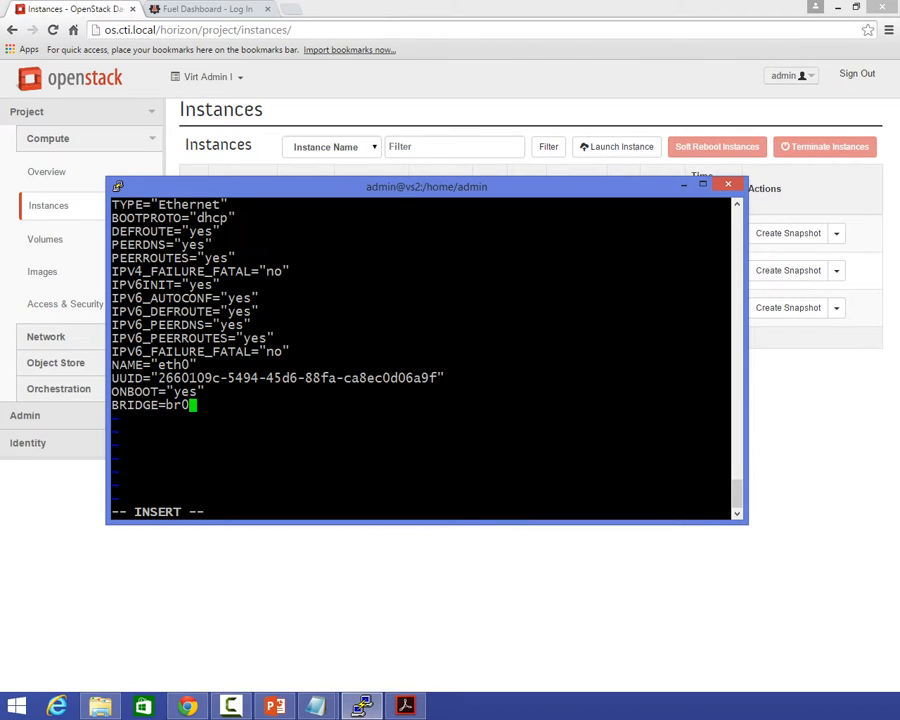
Save the changes to ifcfg-eth0 and quit vi.
{"action": "key", "text": "Escape"}
{"action": "key", "text": "shift+colon"}
{"action": "type", "text": "wq"}
{"action": "key", "text": "Return"}
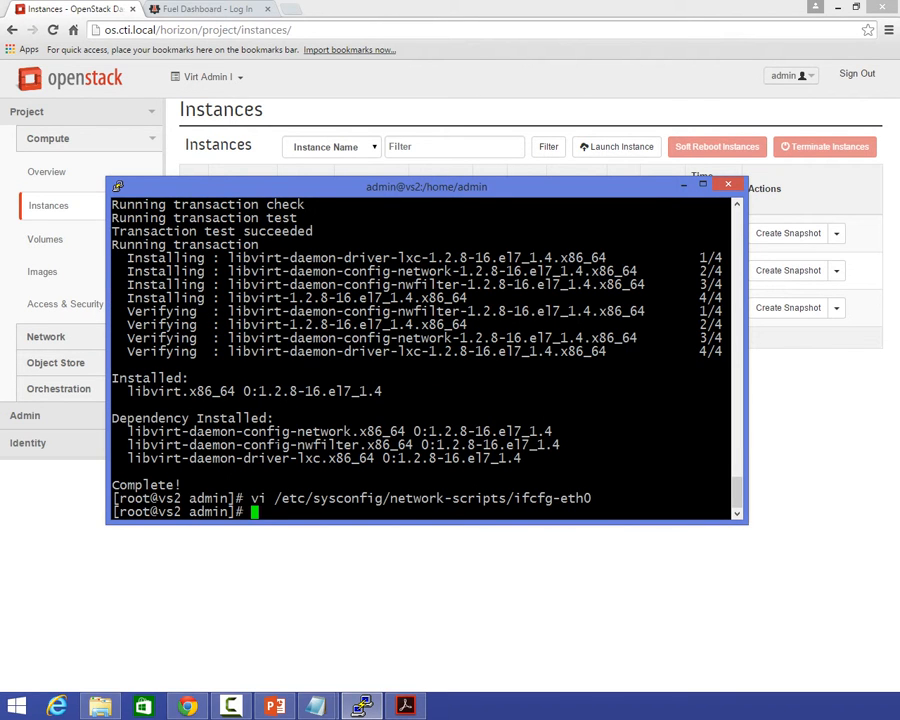
Open /etc/sysconfig/network-scripts/ifcfg-br0 in vi with the command copied from the notes and enter insert mode.
{"action": "key", "text": "alt+Tab"}
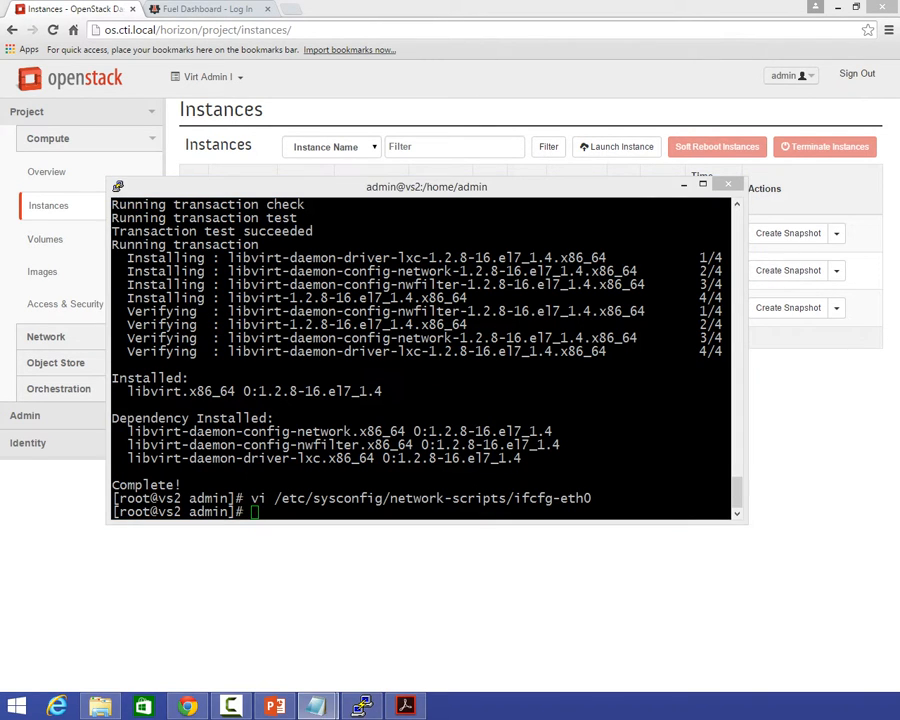
{"action": "right_click", "coordinate": [331, 478]}
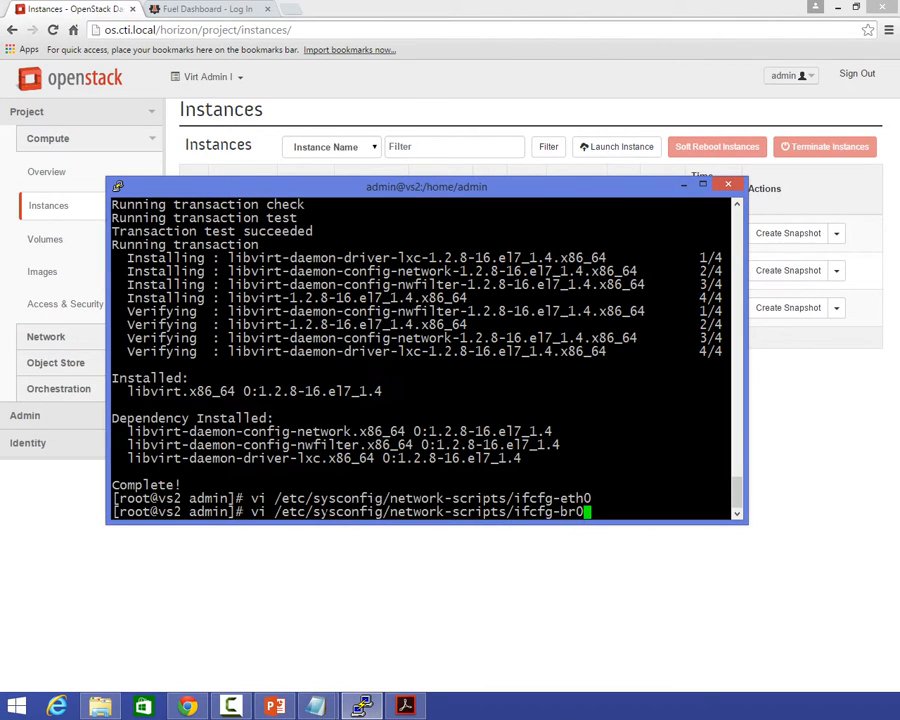
{"action": "key", "text": "Return"}
{"action": "key", "text": "i"}
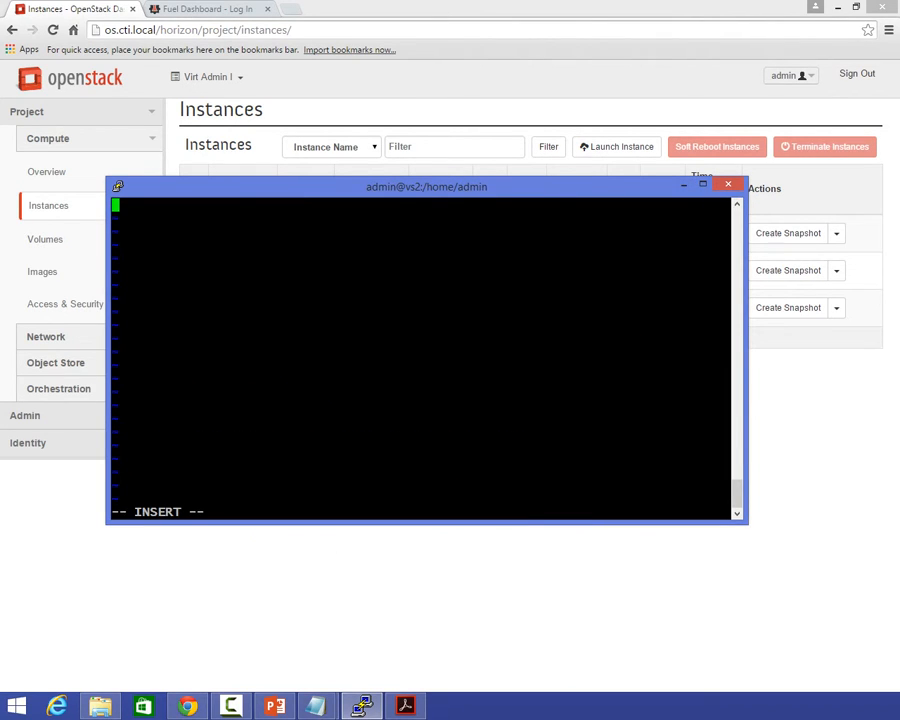
Paste the br0 definition from the notes, with BOOTPROTO "dhcp", ONBOOT "yes", TYPE "Bridge" and DELAY "0", and save and quit the file.
{"action": "key", "text": "alt+Tab"}
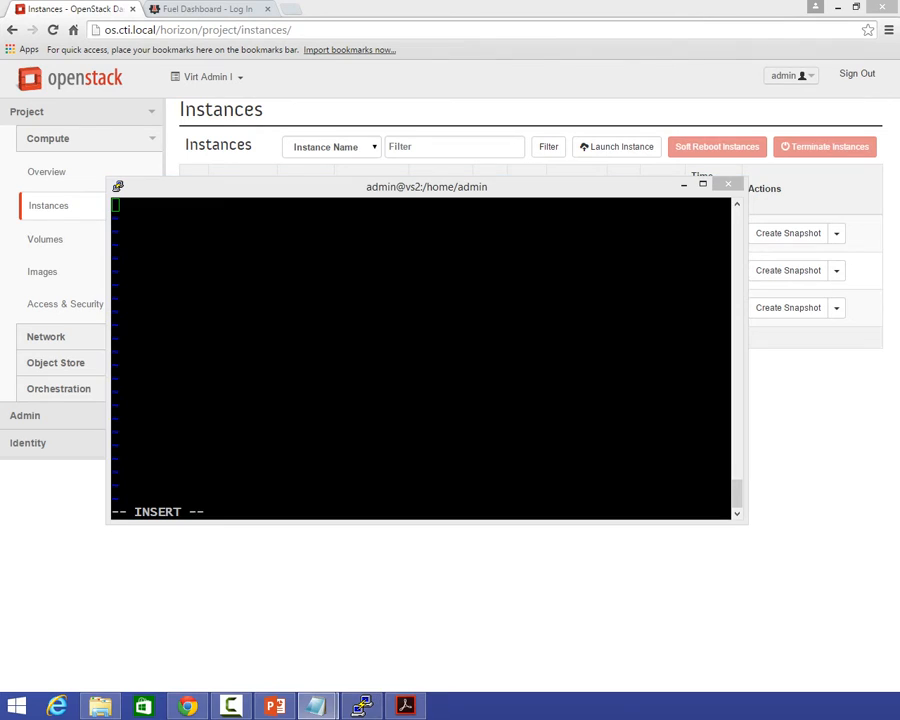
{"action": "right_click", "coordinate": [388, 480]}
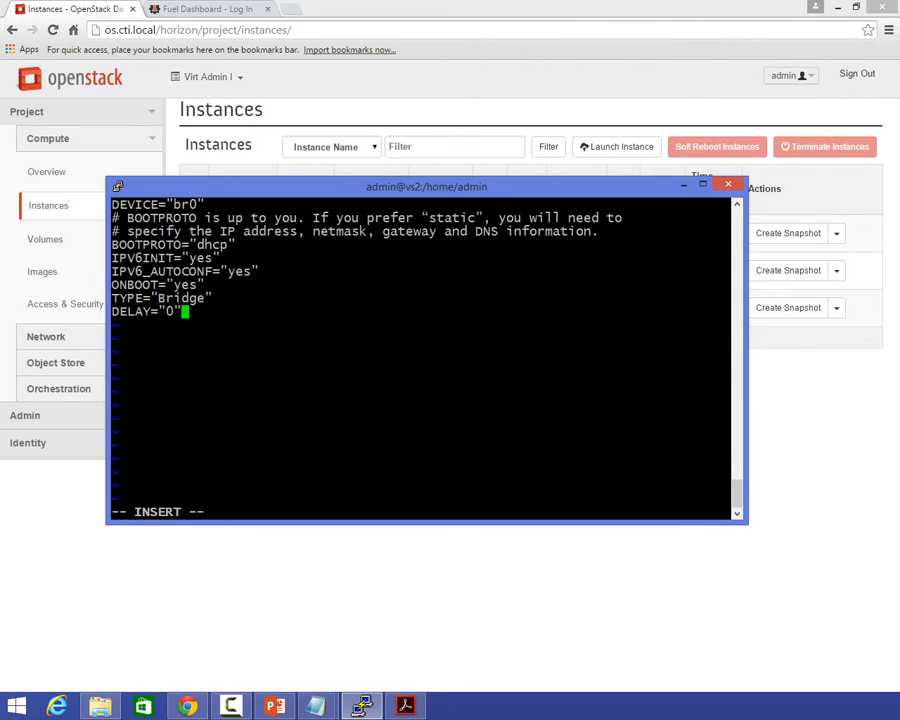
{"action": "key", "text": "Escape"}
{"action": "type", "text": ":wq"}
{"action": "key", "text": "Return"}
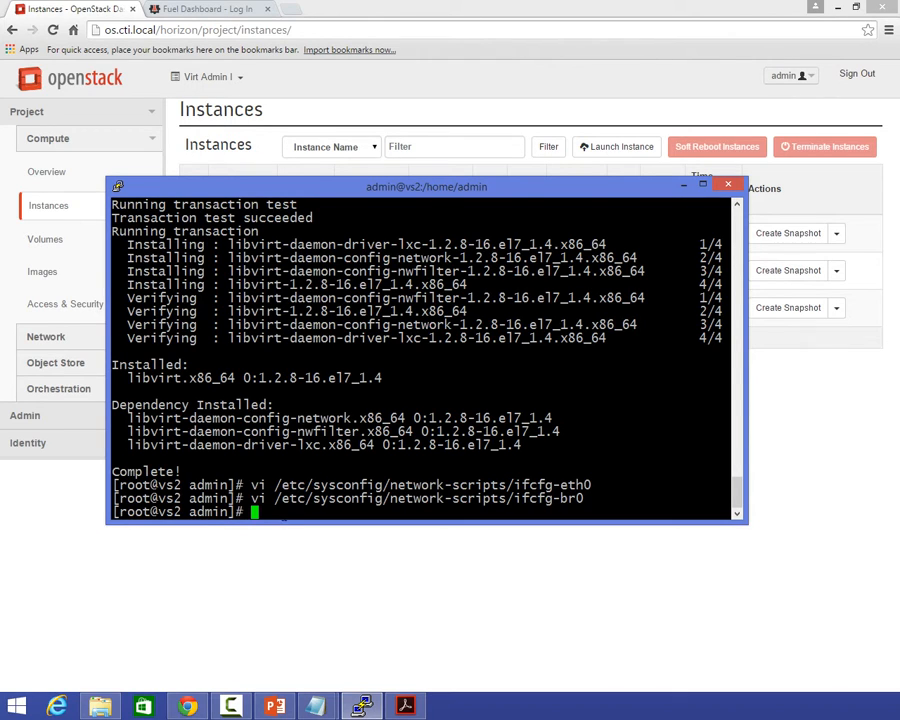
Open /etc/sysctl.conf in vi on vs2.
{"action": "key", "text": "alt+Tab"}
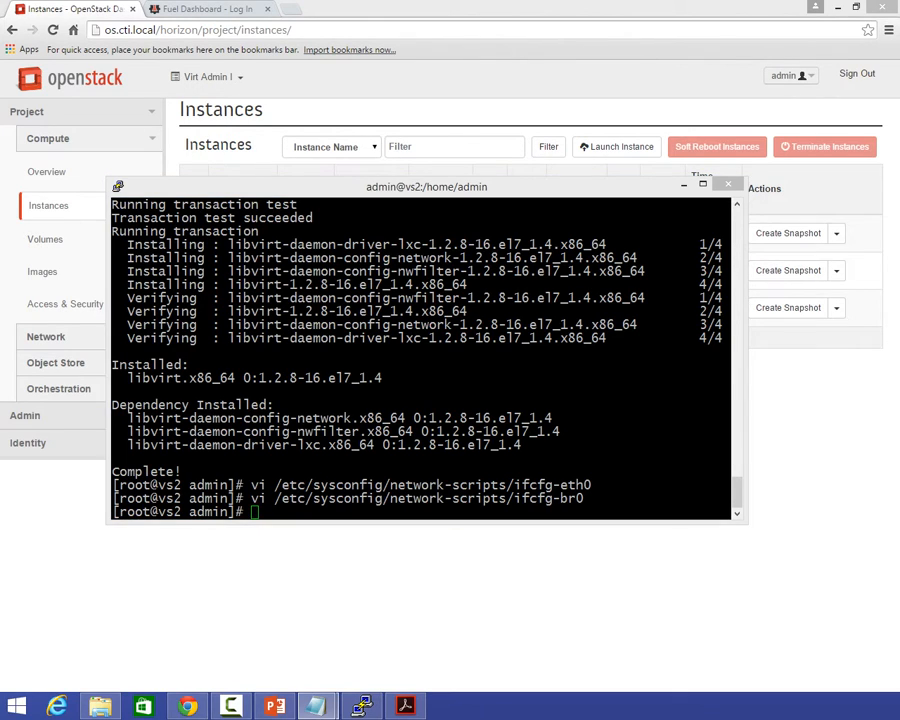
{"action": "left_click", "coordinate": [296, 392]}
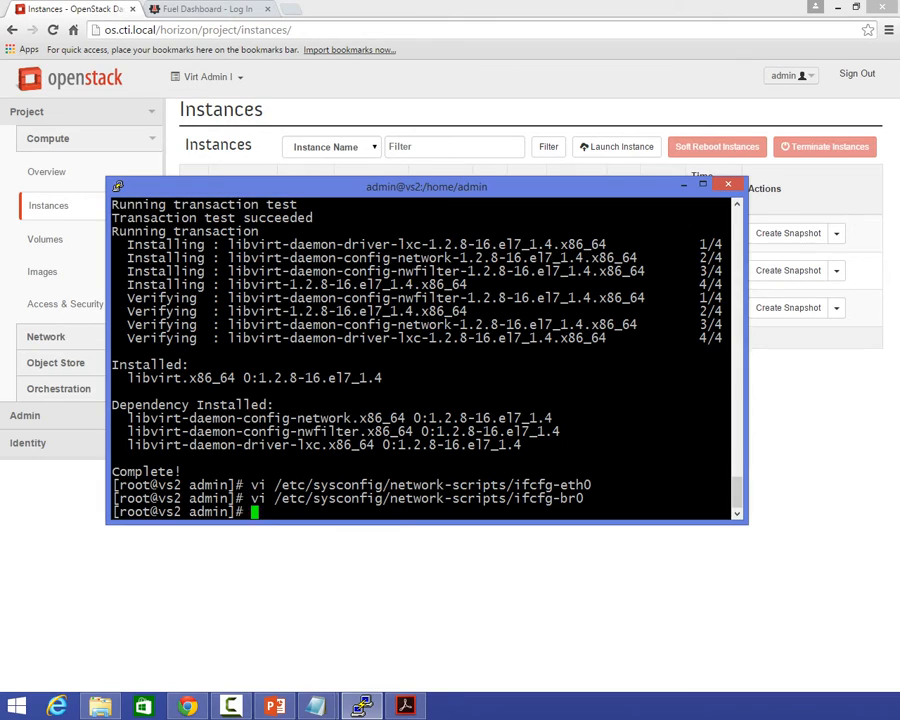
{"action": "type", "text": "vi /etc/sysctl.conf"}
{"action": "key", "text": "Return"}
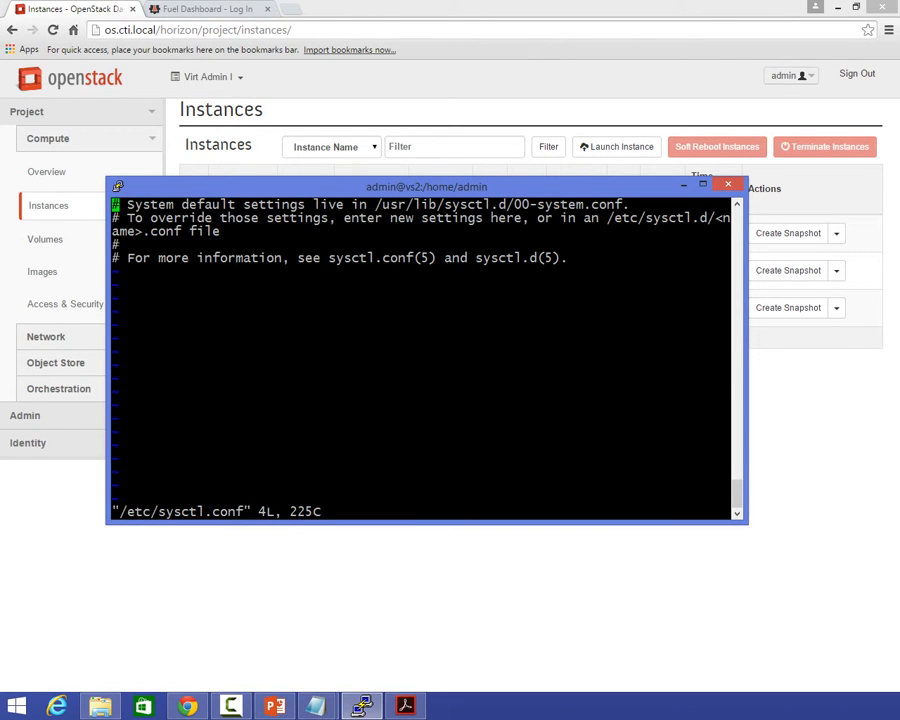
Append the line net.ipv4.ip_forward = 1 from the notes at the end of sysctl.conf, and save and quit.
{"action": "key", "text": "Down"}
{"action": "key", "text": "Down"}
{"action": "key", "text": "Down"}
{"action": "key", "text": "shift+a"}
{"action": "key", "text": "Return"}
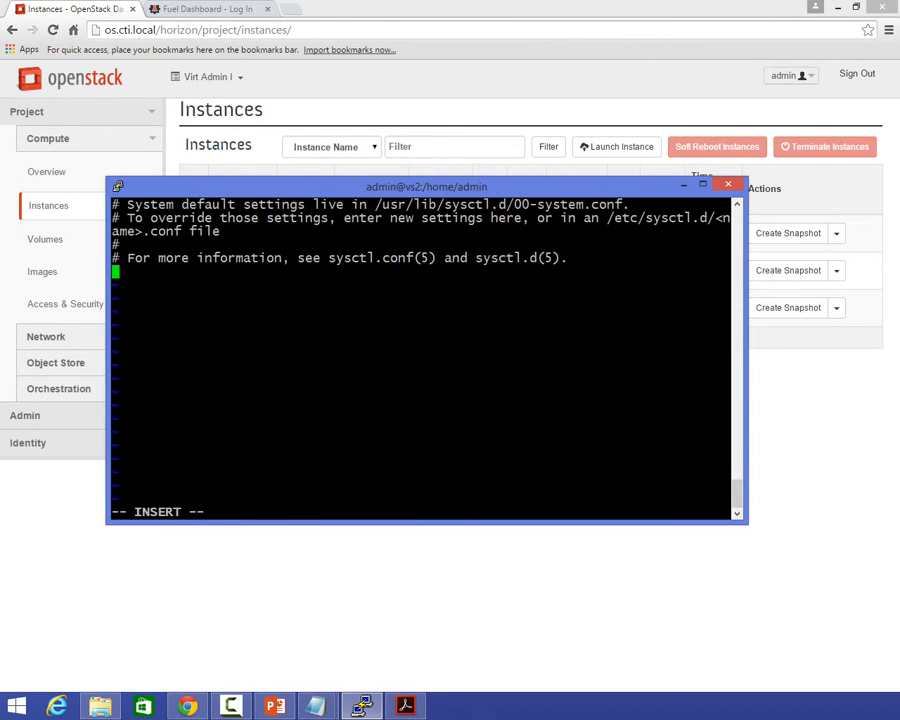
{"action": "left_click", "coordinate": [317, 706]}
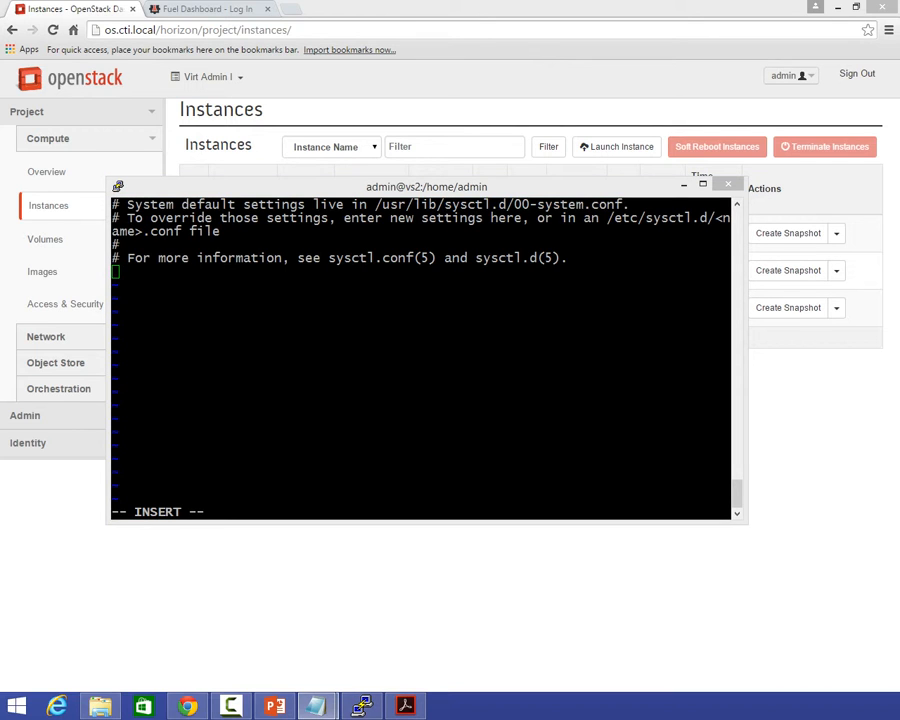
{"action": "right_click", "coordinate": [421, 358]}
{"action": "key", "text": "Escape"}
{"action": "type", "text": ":wq"}
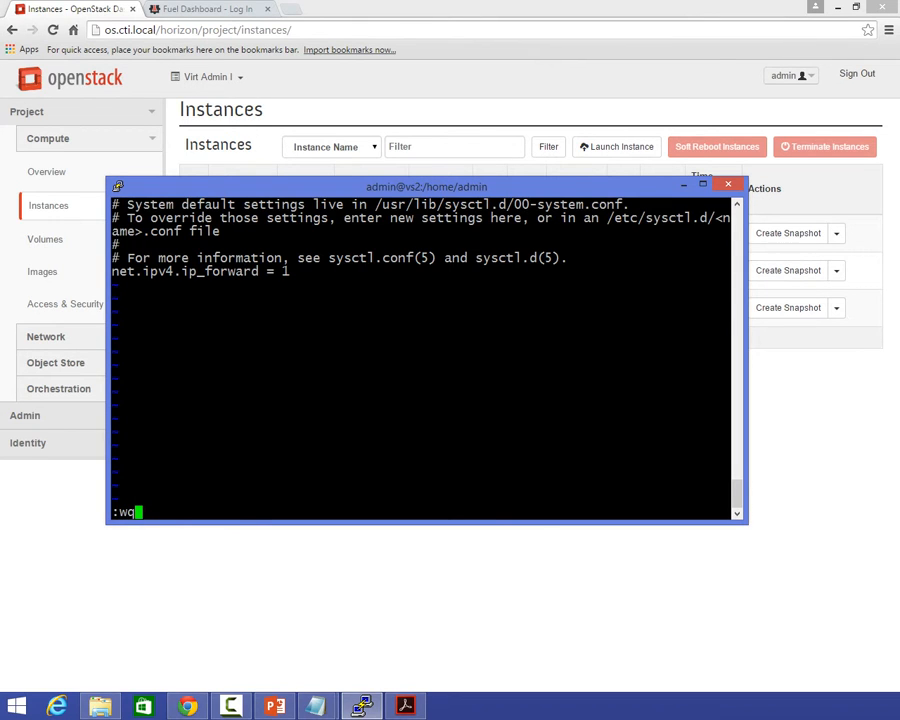
{"action": "key", "text": "Return"}
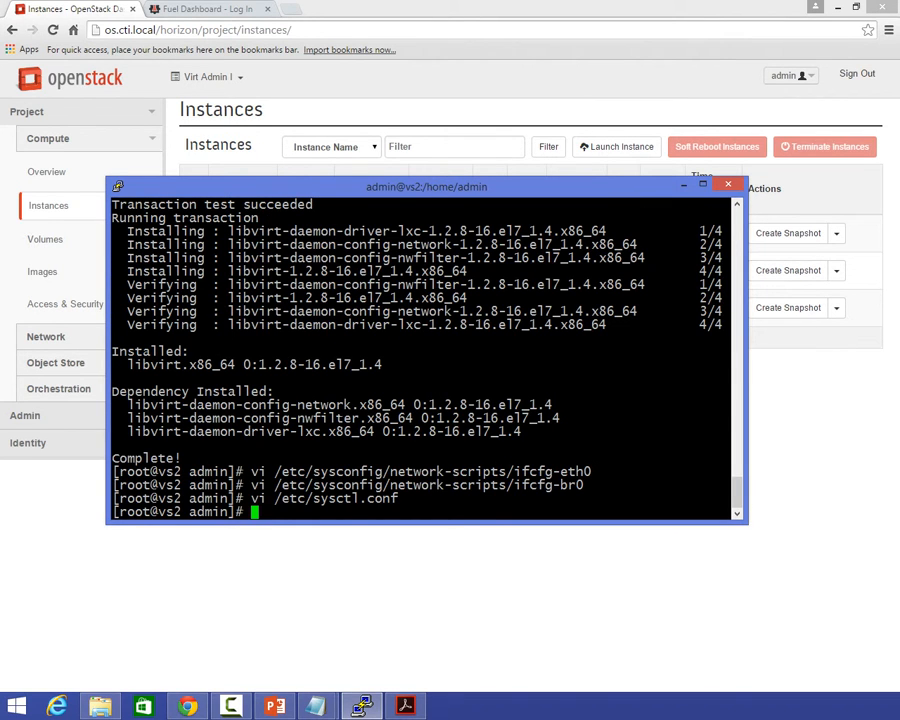
Reload the kernel settings by running sysctl -p /etc/sysctl.conf.
{"action": "type", "text": "sysctl -p /etc/"}
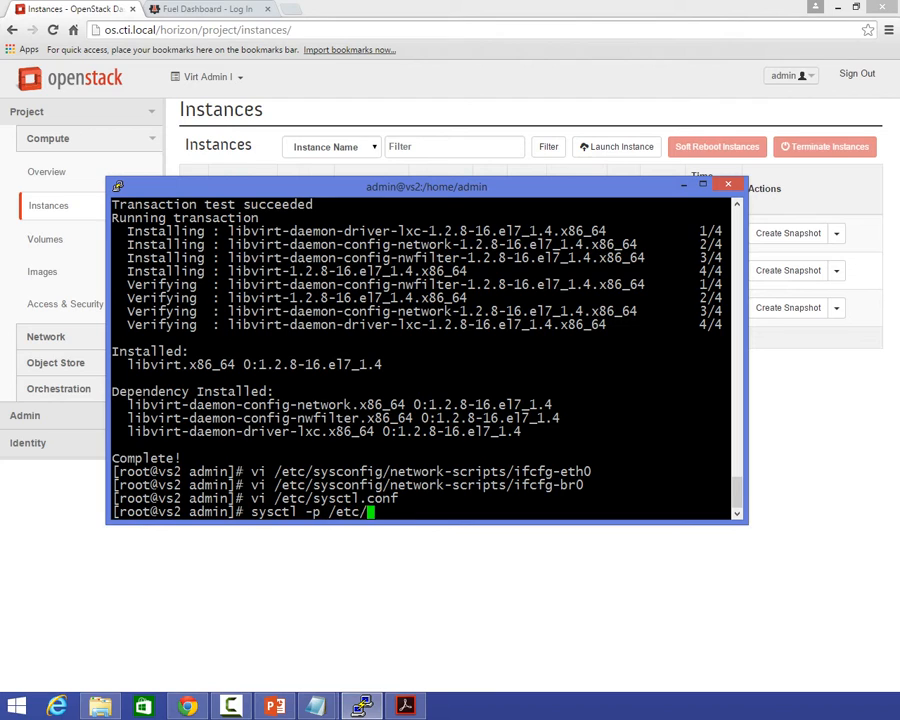
{"action": "type", "text": "sysc"}
{"action": "key", "text": "Tab"}
{"action": "type", "text": "c"}
{"action": "key", "text": "Tab"}
{"action": "key", "text": "Return"}
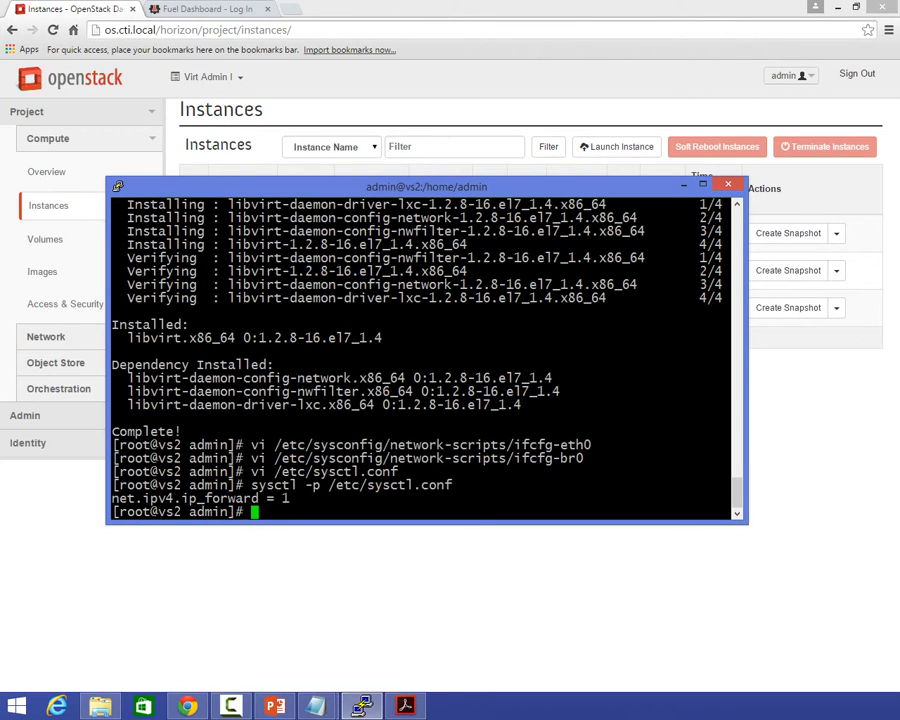
Restart the network service with systemctl restart NetworkManager.
{"action": "type", "text": "systemctl restar"}
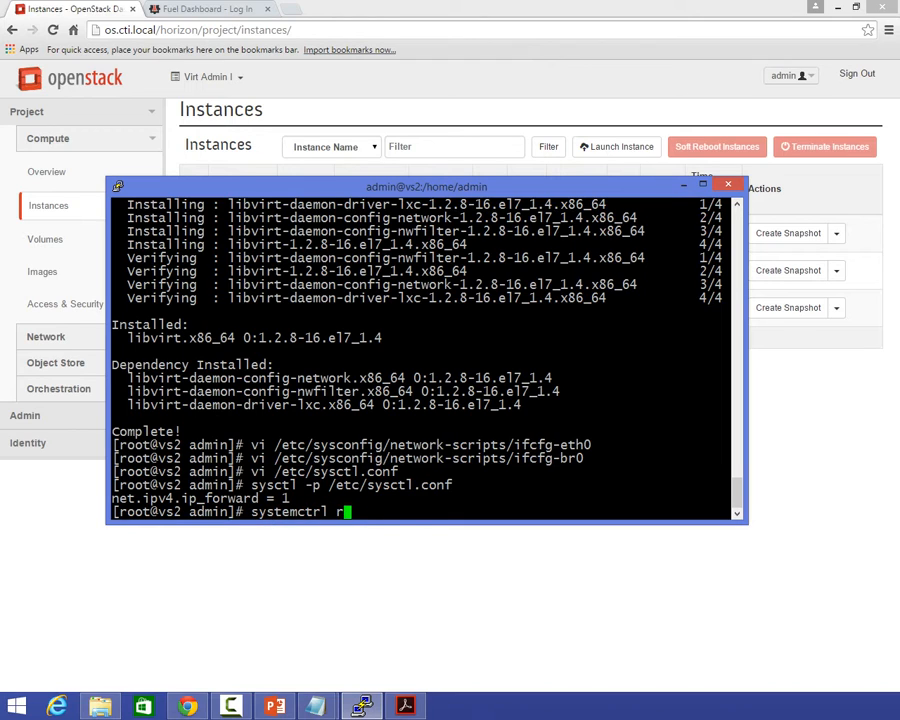
{"action": "key", "text": "BackSpace"}
{"action": "key", "text": "BackSpace"}
{"action": "key", "text": "BackSpace"}
{"action": "key", "text": "BackSpace"}
{"action": "key", "text": "BackSpace"}
{"action": "key", "text": "BackSpace"}
{"action": "key", "text": "BackSpace"}
{"action": "type", "text": "restart ne"}
{"action": "key", "text": "BackSpace"}
{"action": "key", "text": "BackSpace"}
{"action": "type", "text": "Netw"}
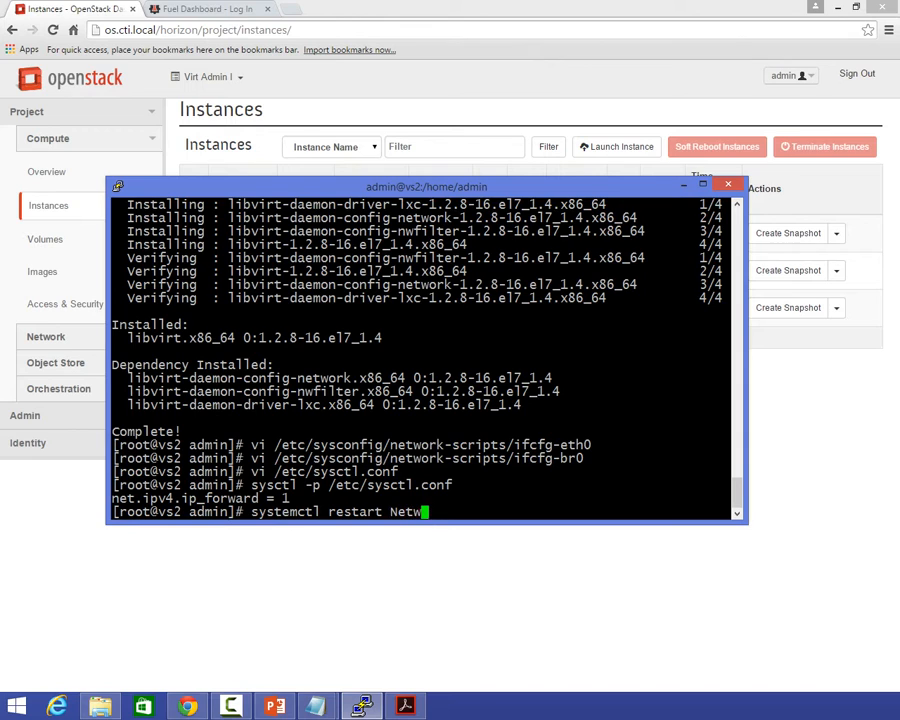
{"action": "key", "text": "BackSpace"}
{"action": "type", "text": "workManager"}
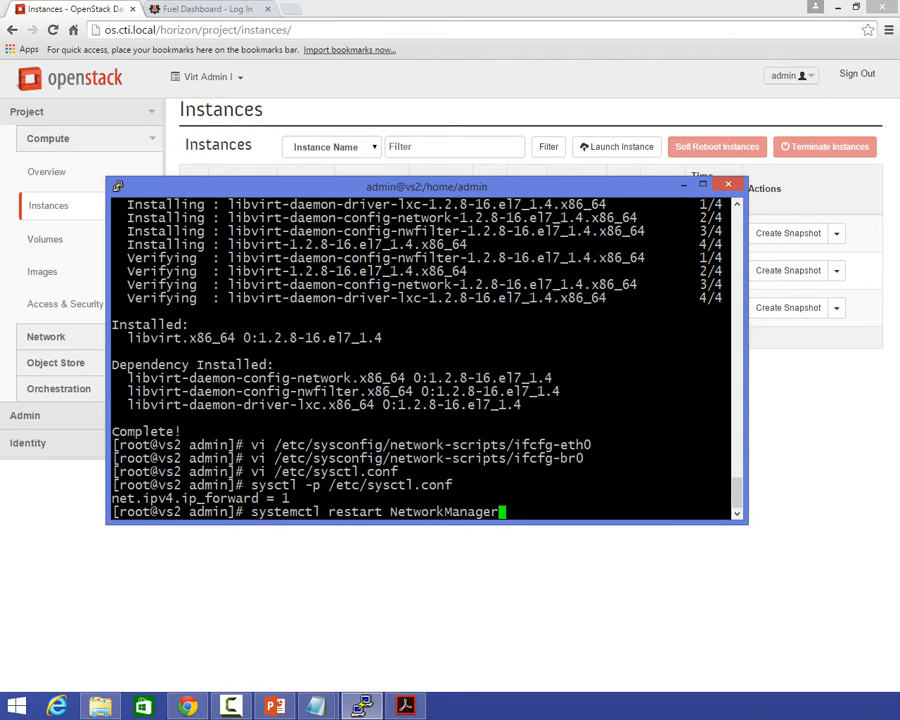
{"action": "key", "text": "Return"}
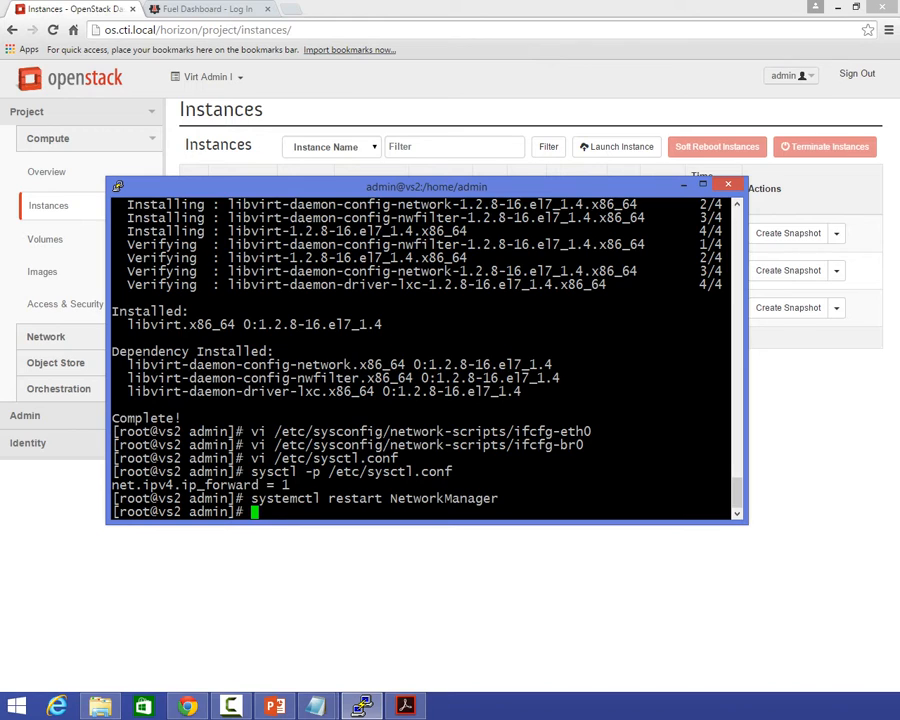
Create the directory /vm-images for the virtual machine images.
{"action": "type", "text": "mkdir /vm-images"}
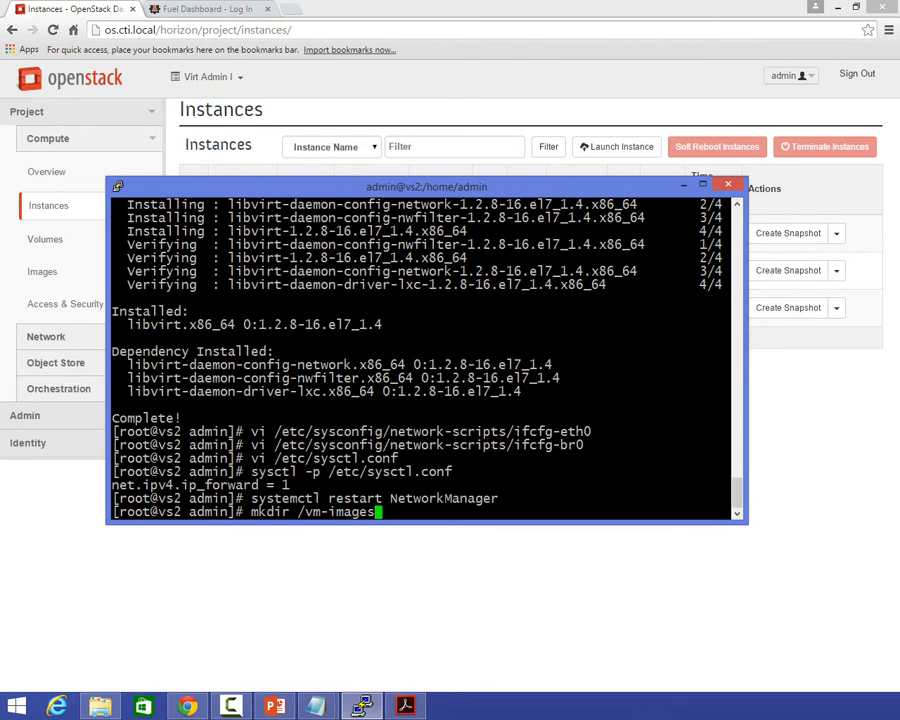
{"action": "key", "text": "Return"}
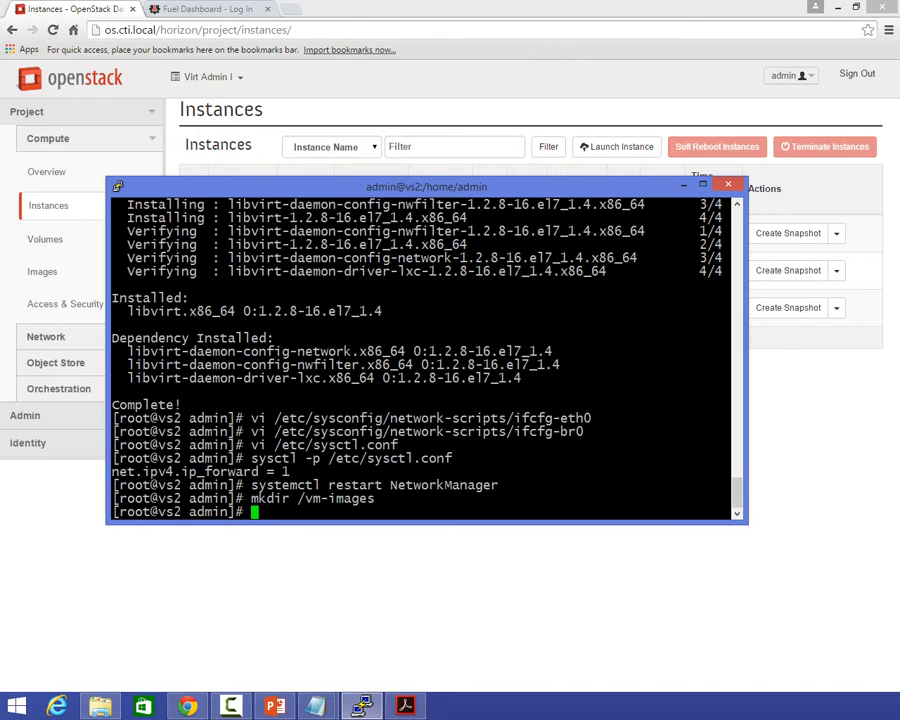
Run semanage fcontext --add -t virt_image_t '/vm-images(/.*)?' copied from the notes.
{"action": "key", "text": "alt+Tab"}
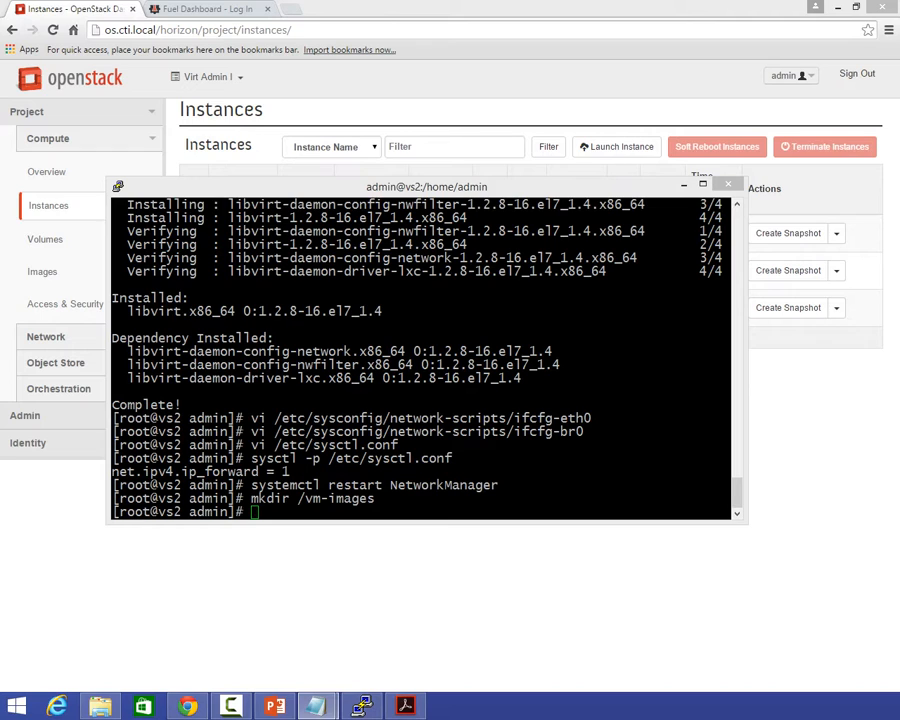
{"action": "key", "text": "alt+Tab"}
{"action": "type", "text": "semanage fcontext --add -t virt_image_t '/vm-images(/.*)?'"}
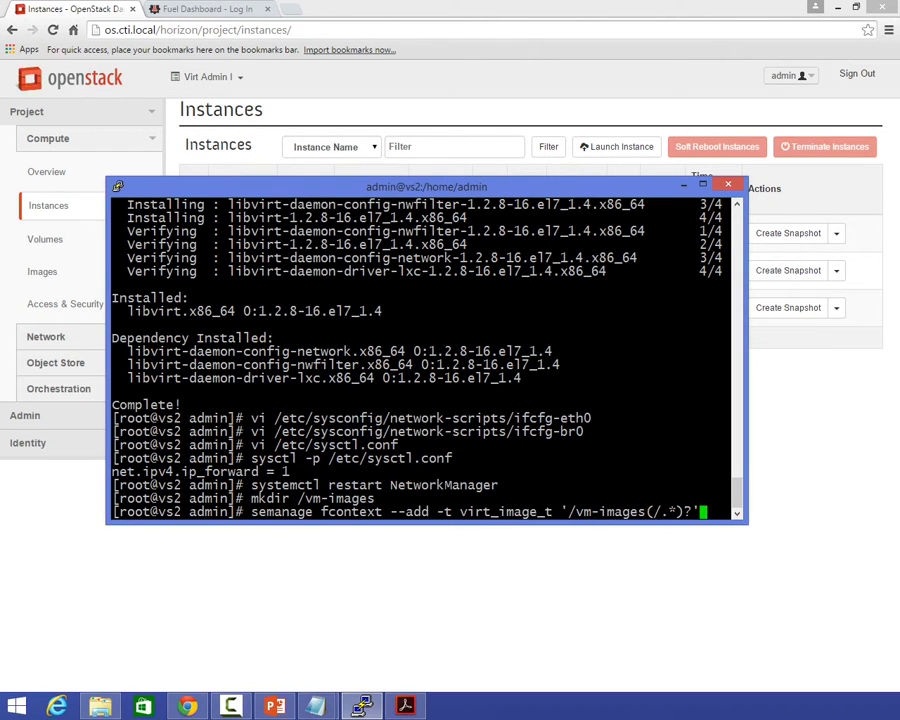
{"action": "key", "text": "Return"}
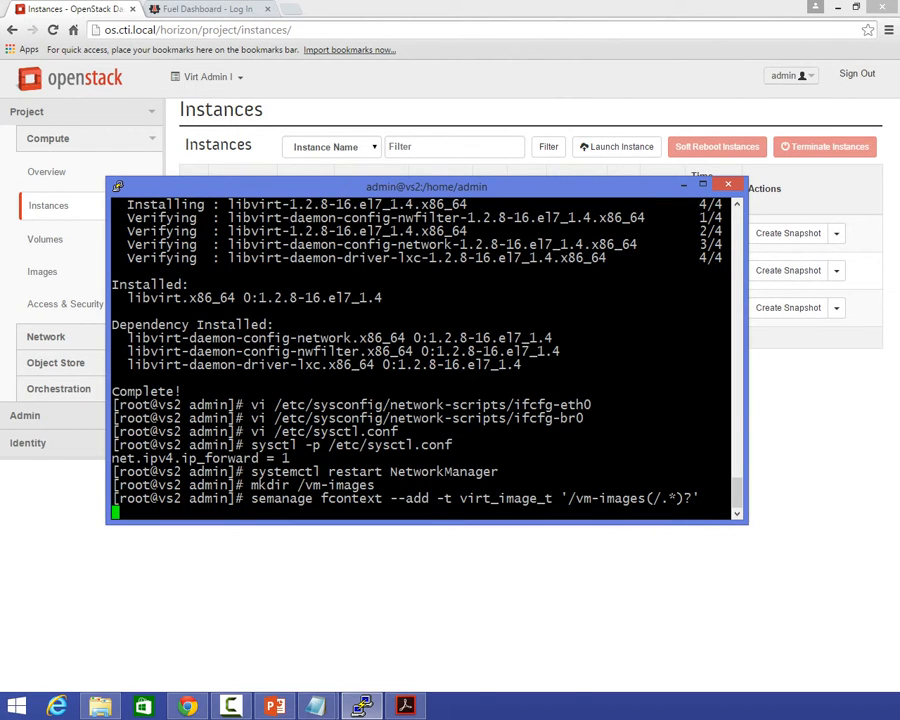
Apply the SELinux context to the image directory by running restorecon -R -v /vm-images from the notes.
{"action": "key", "text": "alt+Tab"}
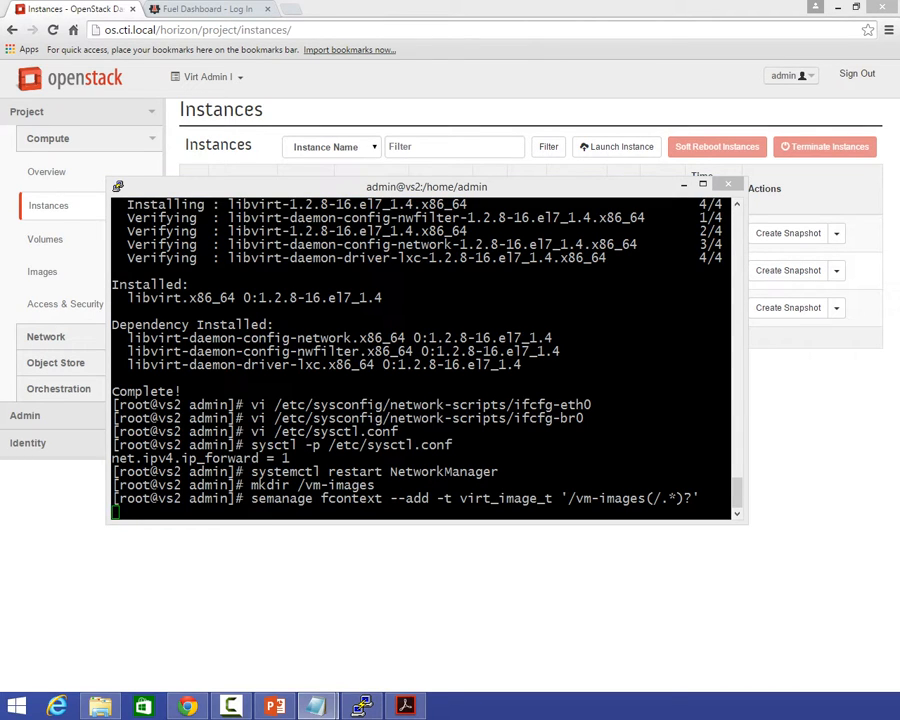
{"action": "key", "text": "alt+Tab"}
{"action": "type", "text": "restorecon -R -v /vm-images"}
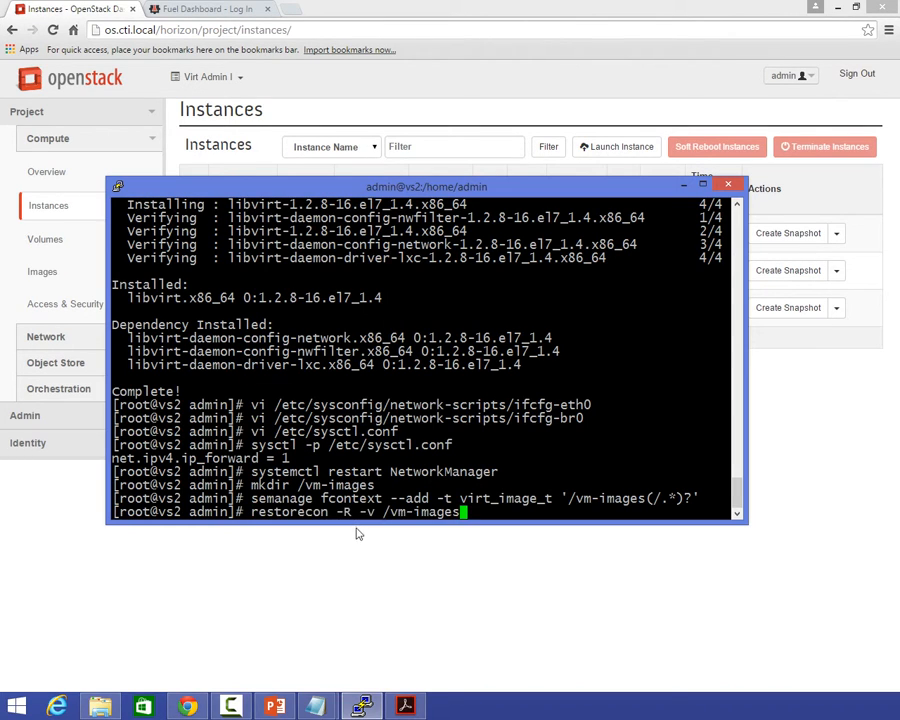
{"action": "key", "text": "Return"}
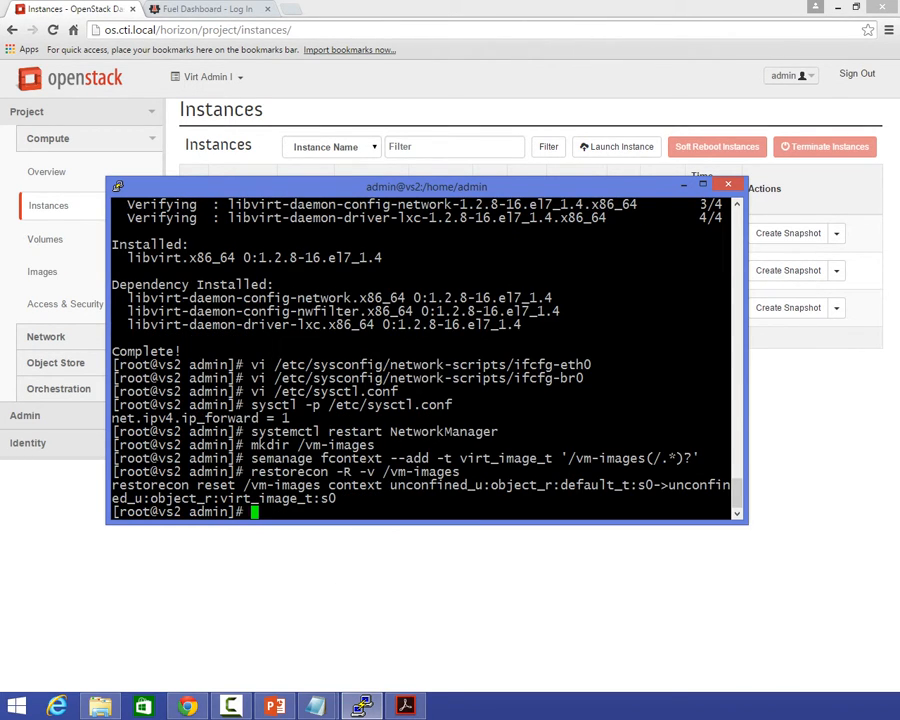
Run setsebool -P virt_use_nfs 1, pasted from the notes, to let virtualization use NFS.
{"action": "key", "text": "alt+Tab"}
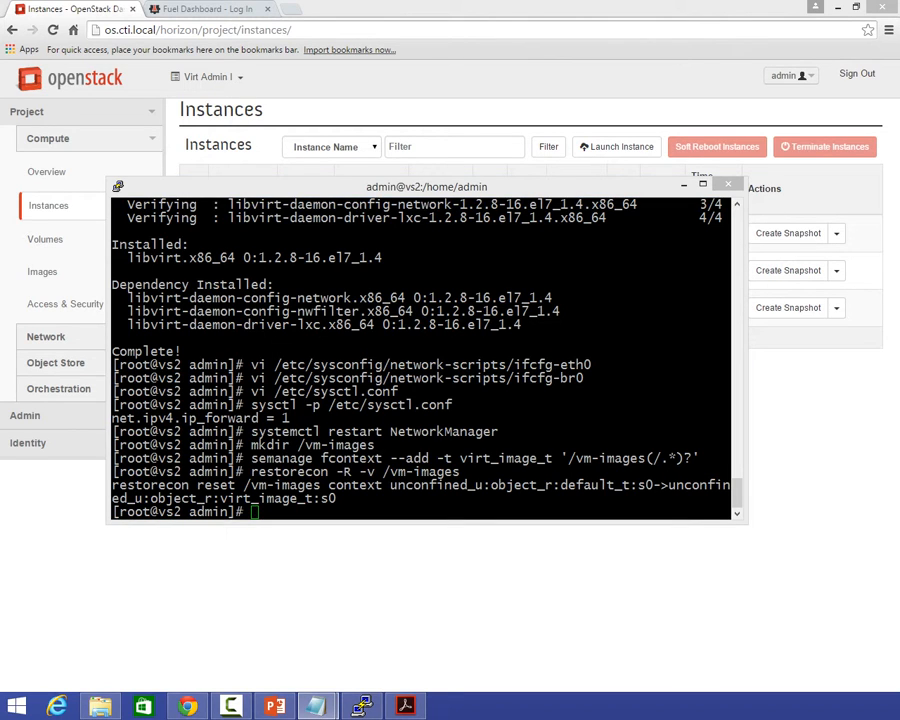
{"action": "right_click", "coordinate": [250, 497]}
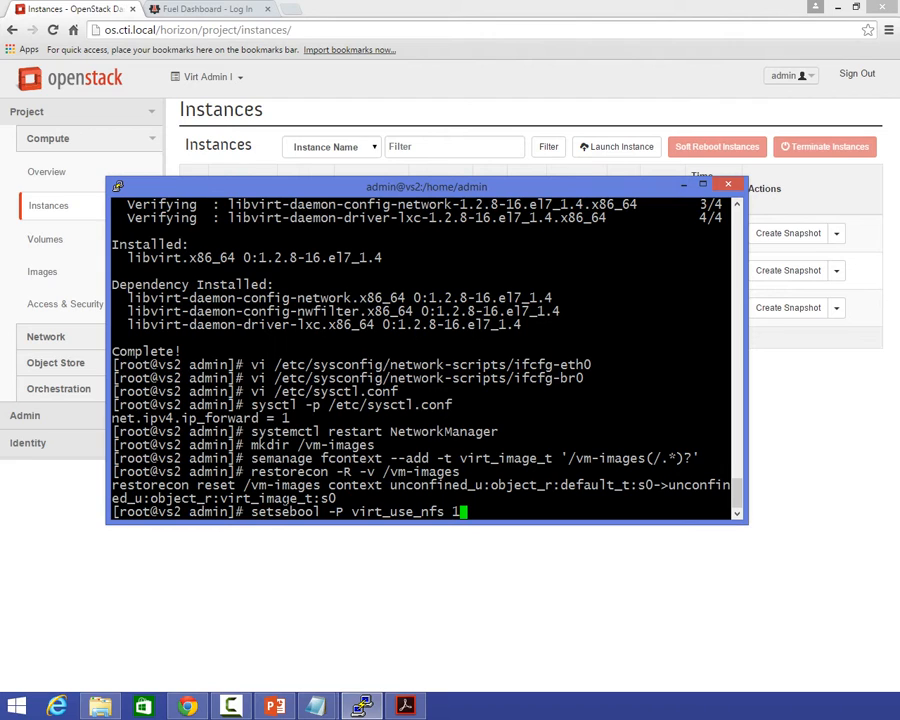
{"action": "key", "text": "Return"}
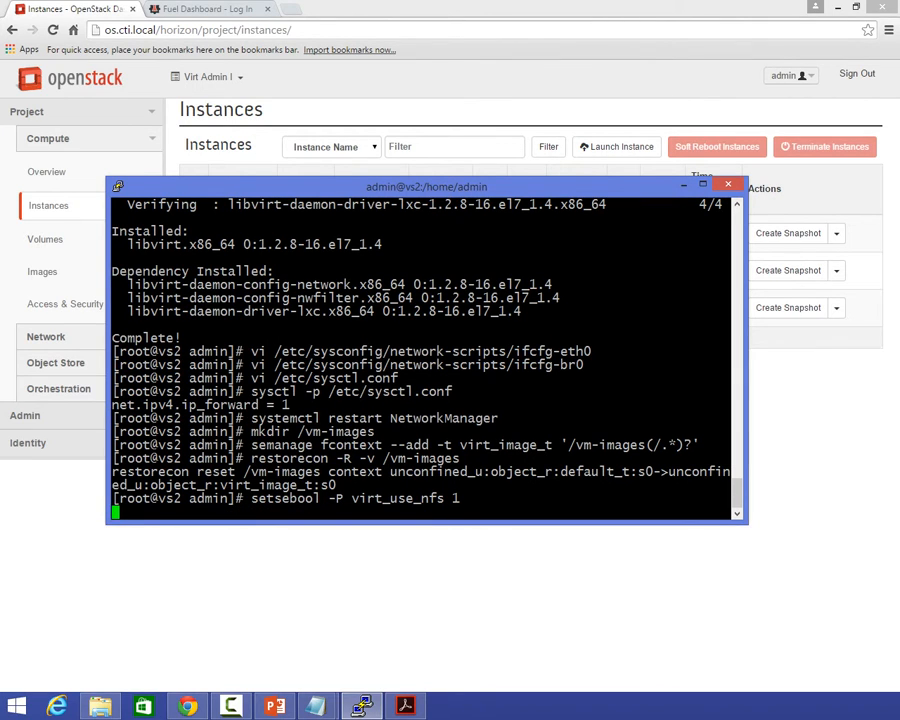
Open the file /etc/modprobe.d/kvm.conf in vi with the command from the notes.
{"action": "key", "text": "alt+Tab"}
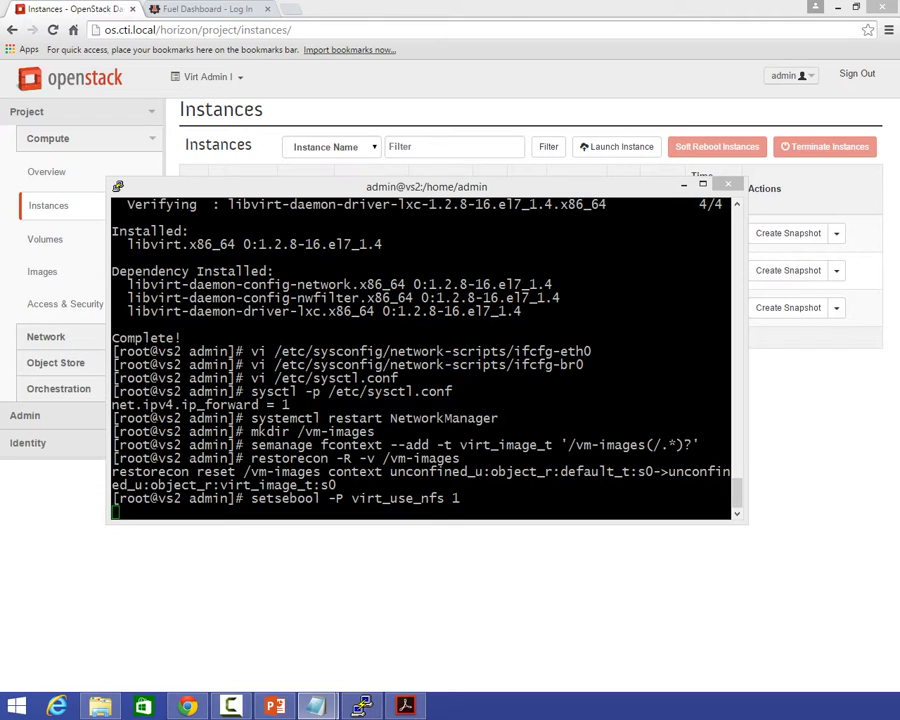
{"action": "key", "text": "alt+Tab"}
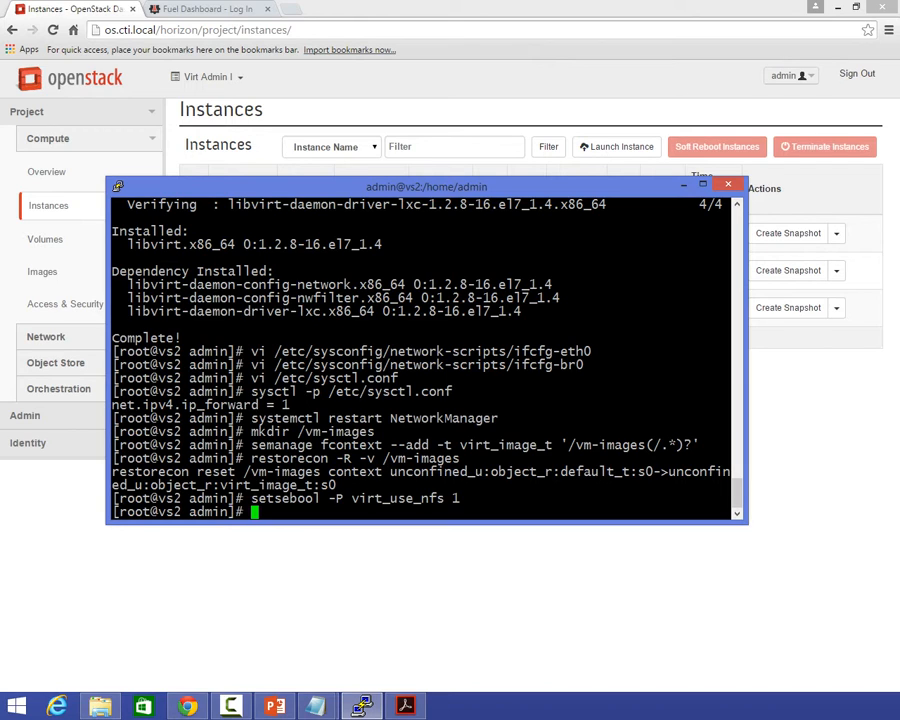
{"action": "type", "text": "vi /etc/modprobe.d/kvm.conf"}
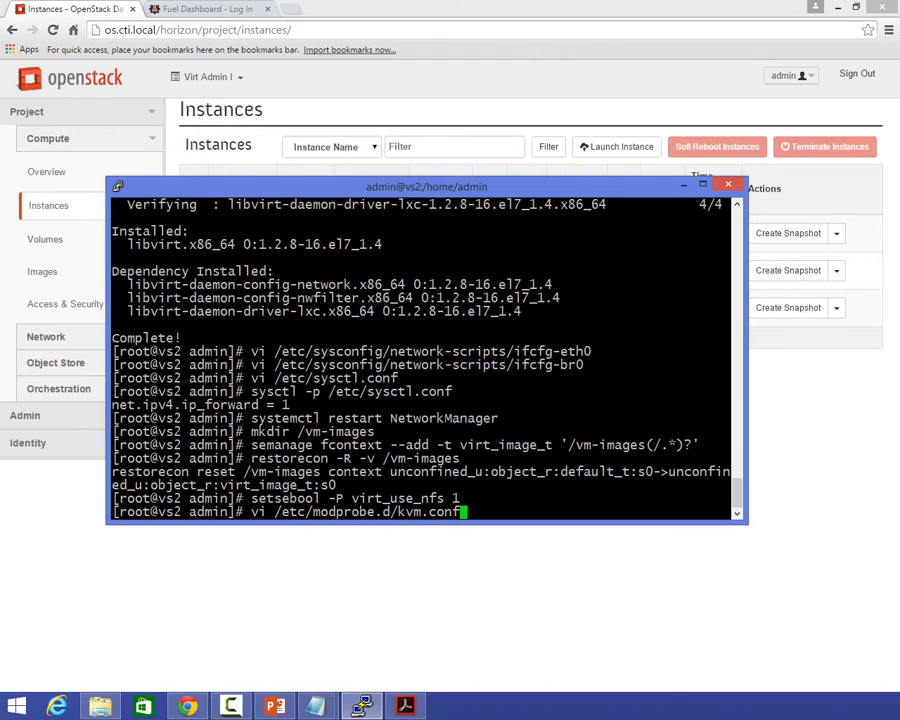
{"action": "key", "text": "Return"}
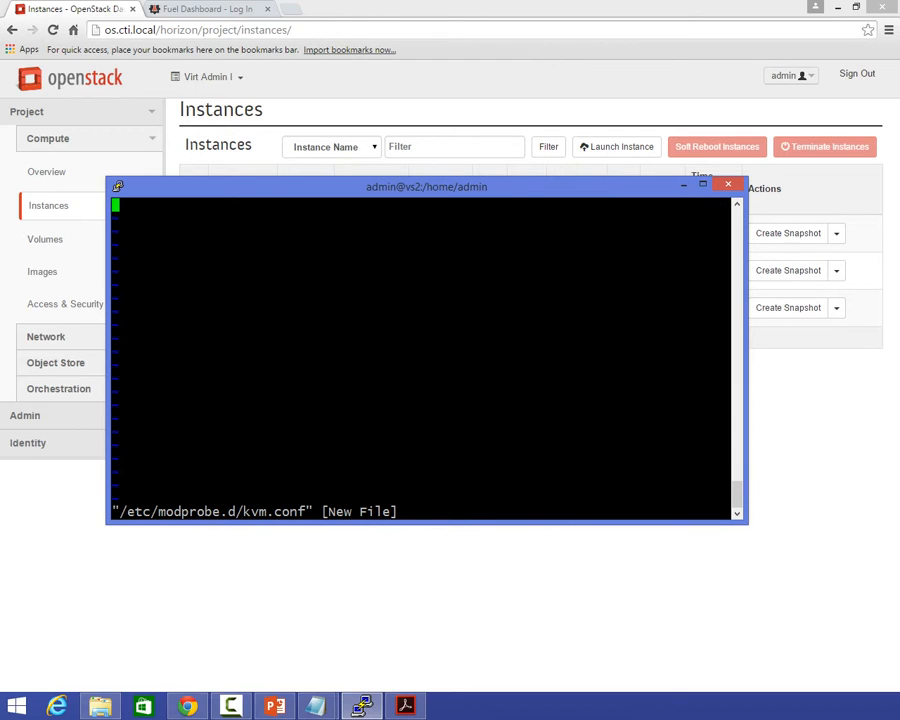
Add the lines options kvm_intel nested=y and options kvm ignore_msrs=y from the notes to kvm.conf, then save and exit vi.
{"action": "key", "text": "i"}
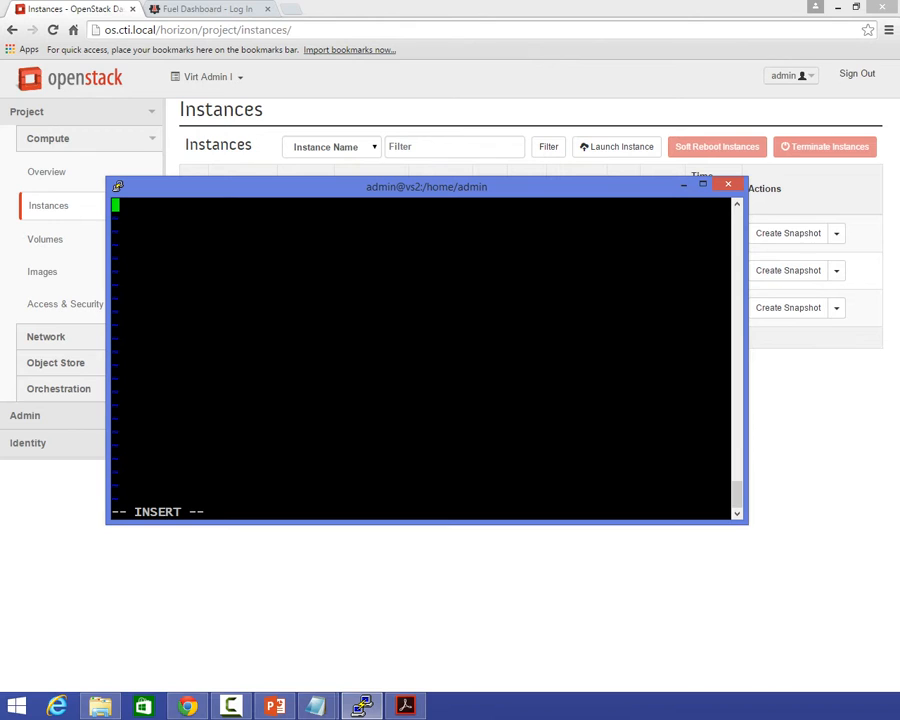
{"action": "key", "text": "alt+Tab"}
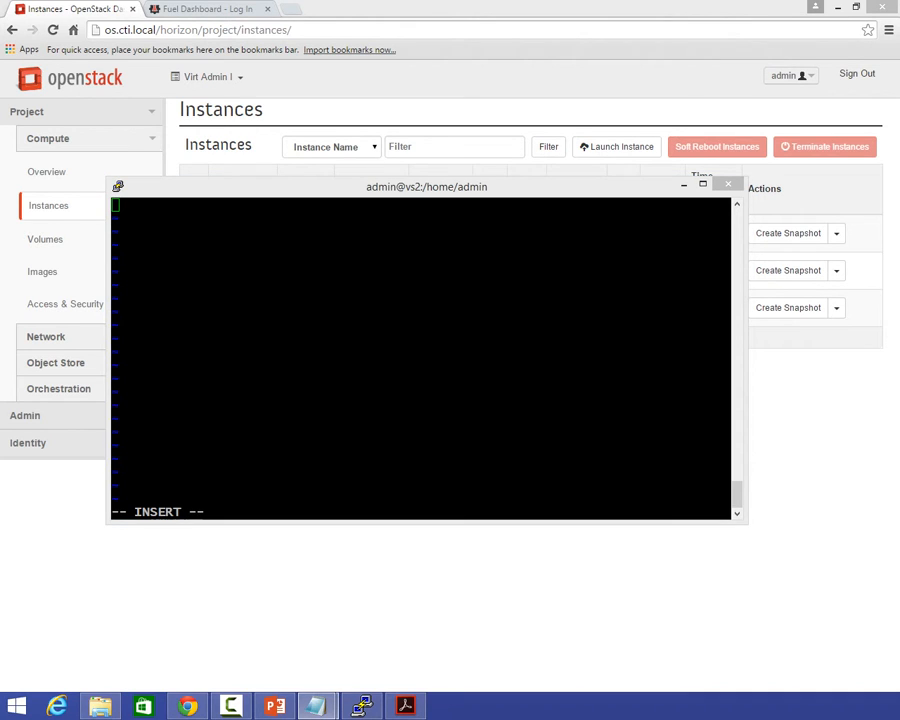
{"action": "key", "text": "alt+Tab"}
{"action": "type", "text": "options kvm_intel nested=y options kvm ignore_msrs=y"}
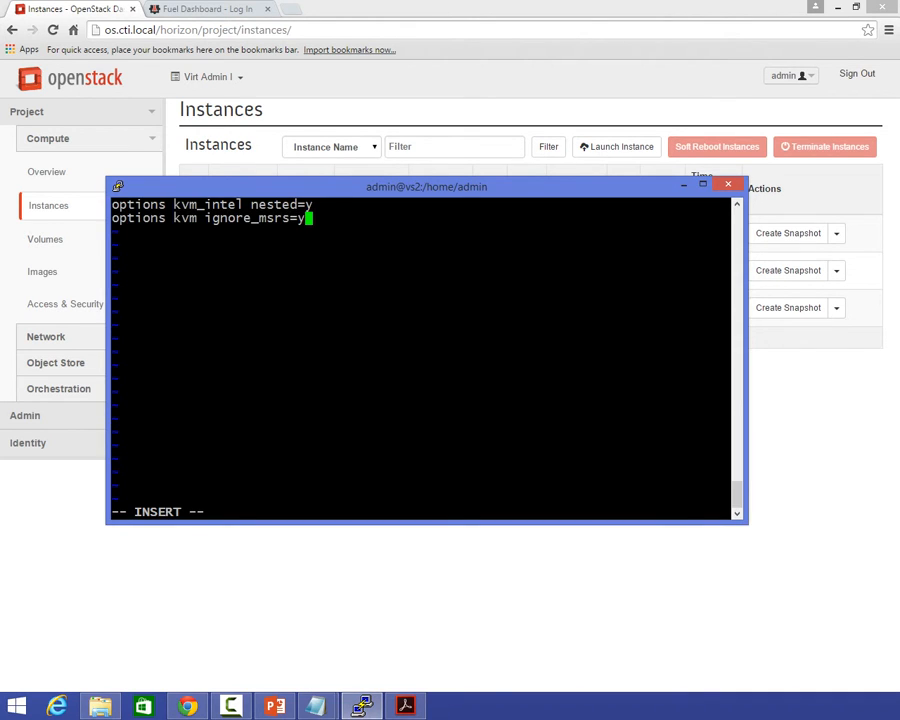
{"action": "key", "text": "Escape"}
{"action": "type", "text": ":wq"}
{"action": "key", "text": "Return"}
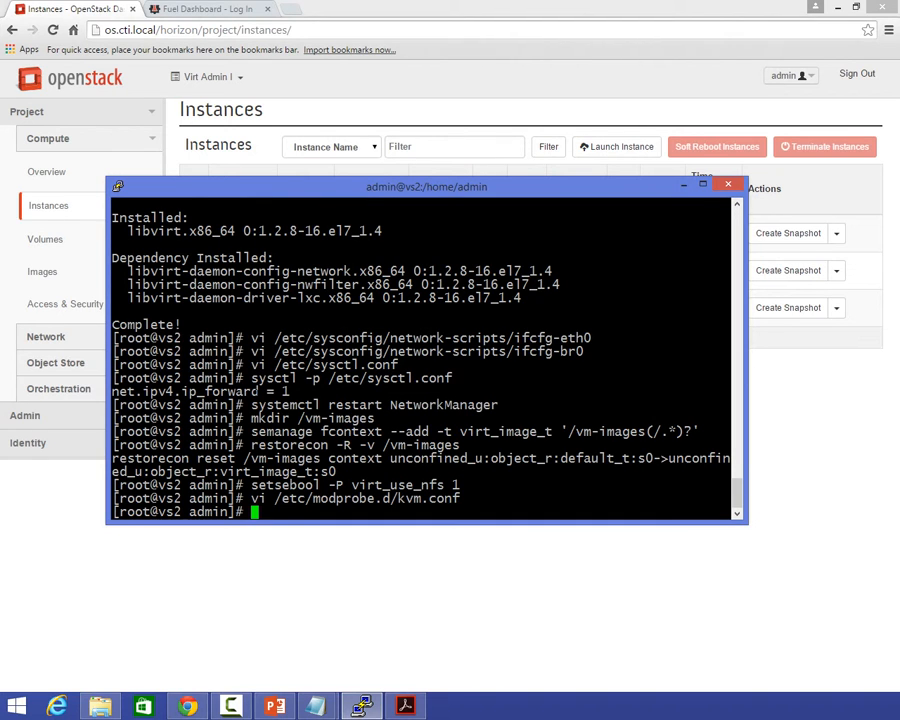
Unload the KVM kernel modules by running rmmod kvm_intel and rmmod kvm.
{"action": "type", "text": "rmmod kvm_intel"}
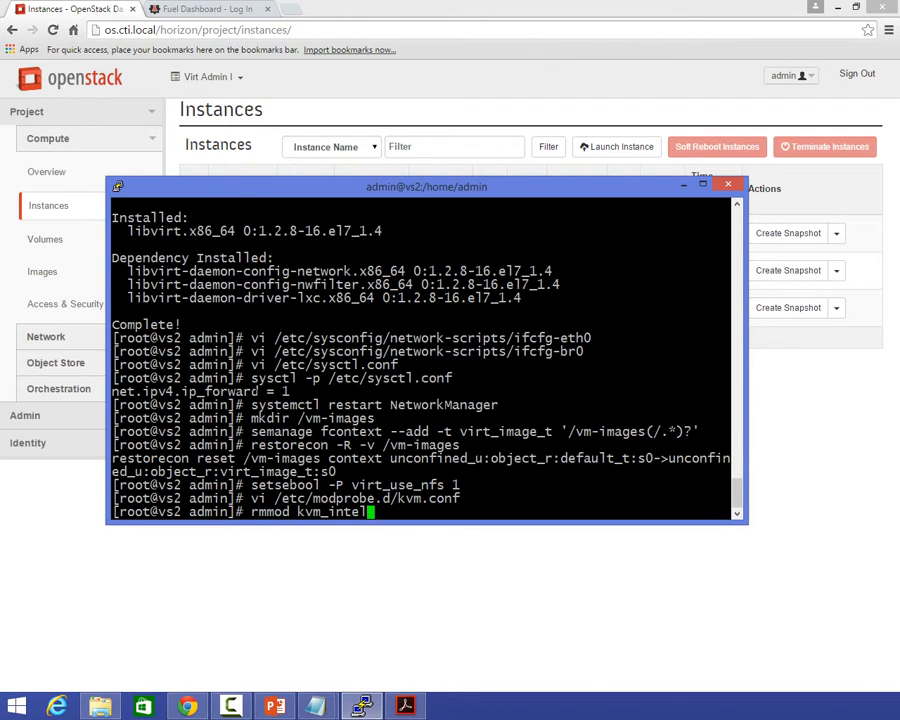
{"action": "key", "text": "Return"}
{"action": "type", "text": "rmmod "}
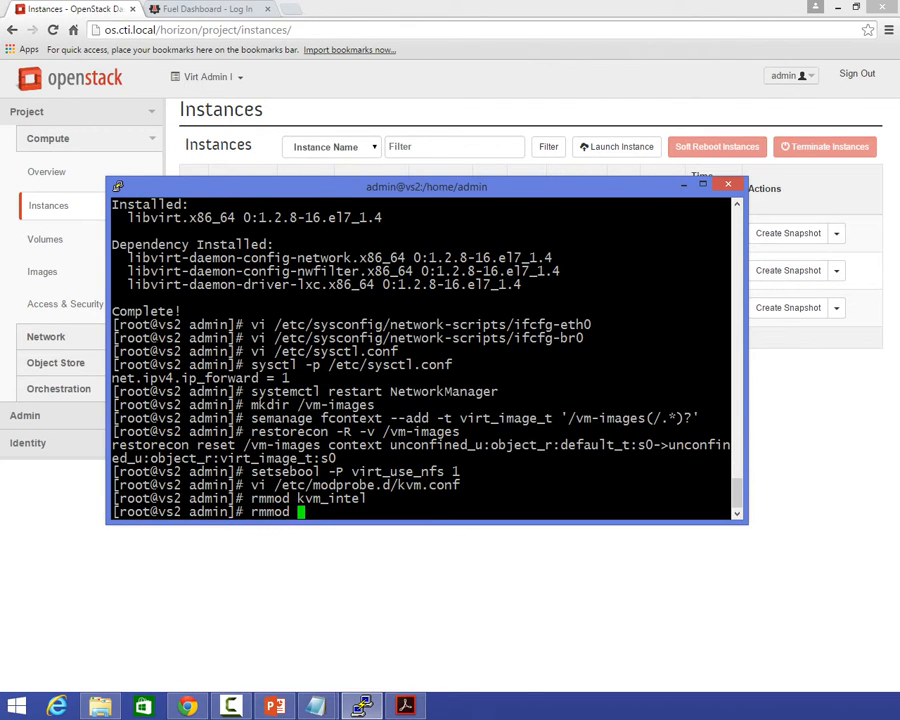
{"action": "type", "text": "kvm"}
{"action": "key", "text": "Return"}
Load the KVM kernel modules by running modprobe kvm and modprobe kvm_intel.
{"action": "type", "text": "m"}
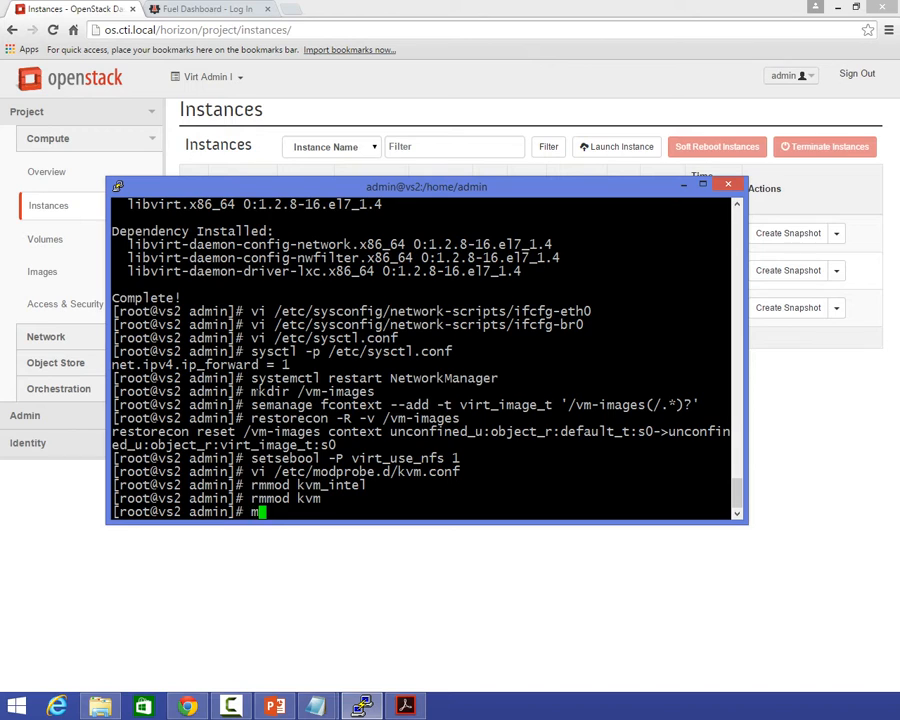
{"action": "type", "text": "odprobe kvm"}
{"action": "key", "text": "Return"}
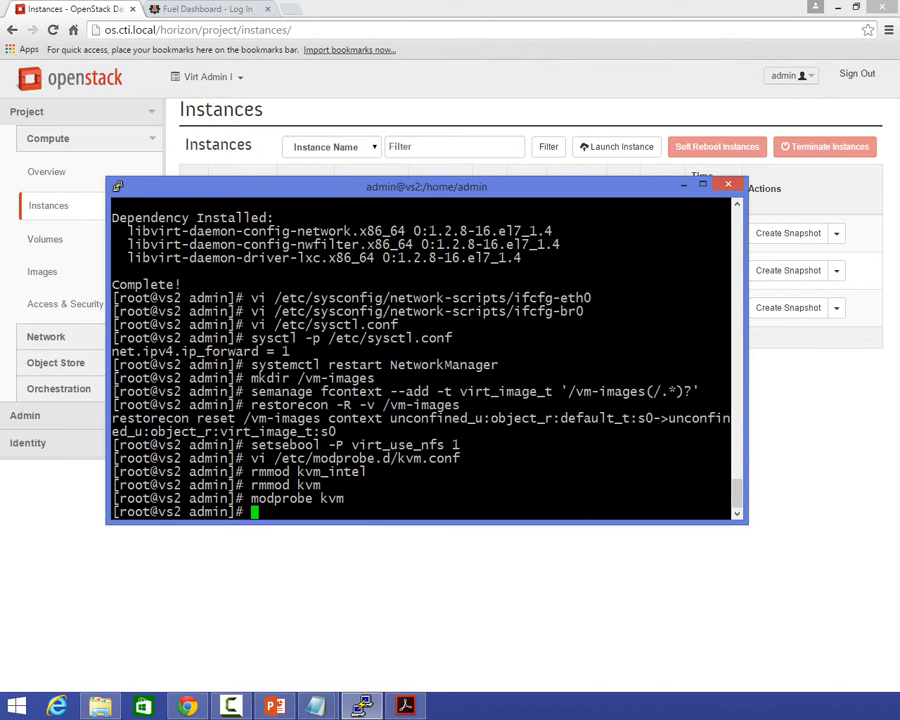
{"action": "type", "text": "modprobe kvm_intel"}
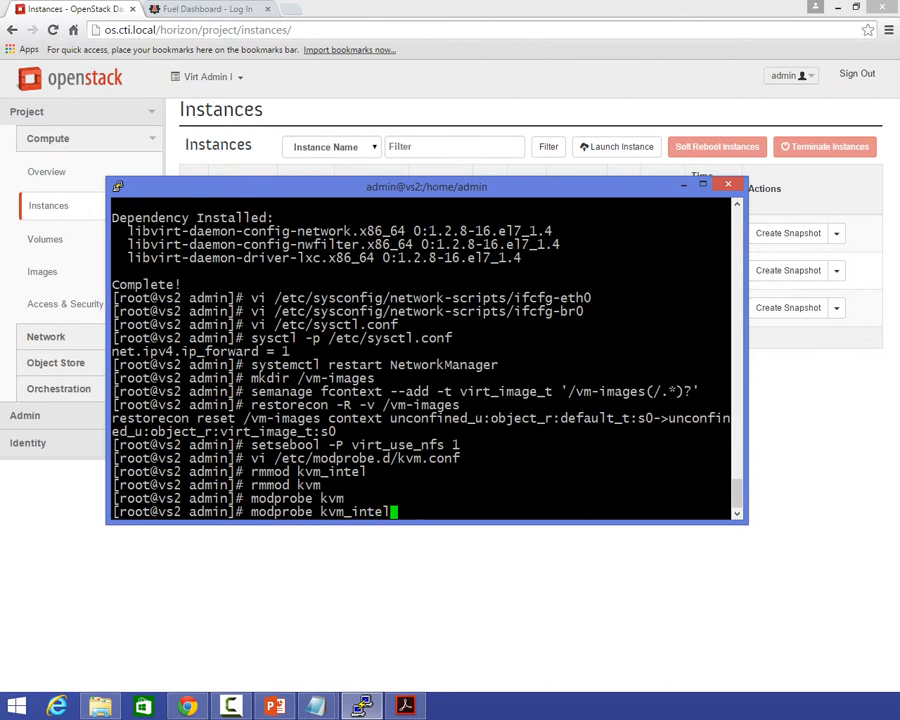
{"action": "key", "text": "Return"}
Check the nested virtualization setting with cat /sys/module/kvm_intel/parameters/nested.
{"action": "type", "text": "cas"}
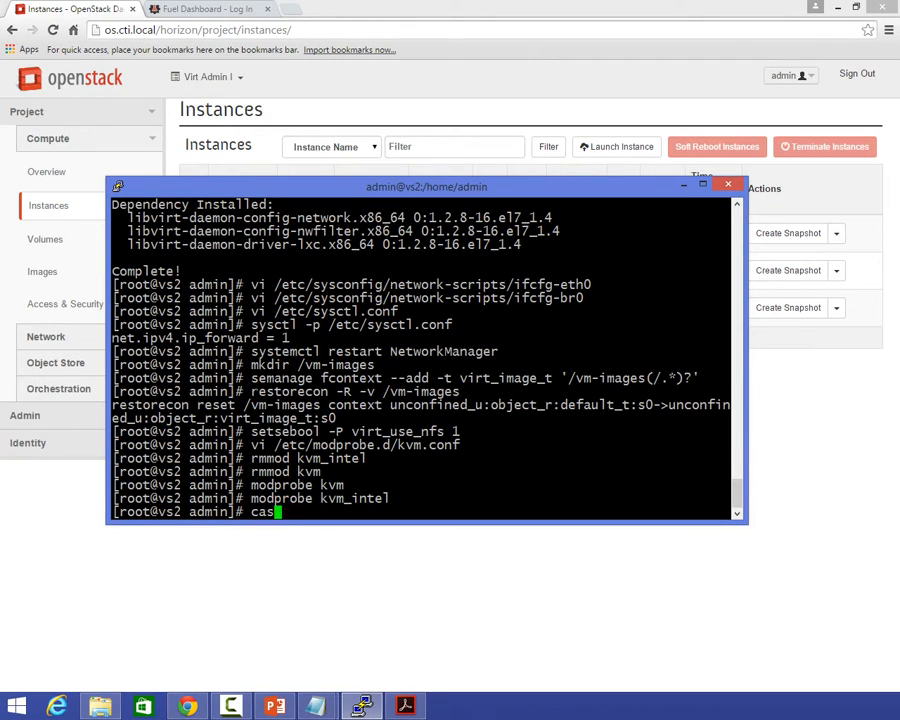
{"action": "key", "text": "BackSpace"}
{"action": "type", "text": "t /sys/module/pa"}
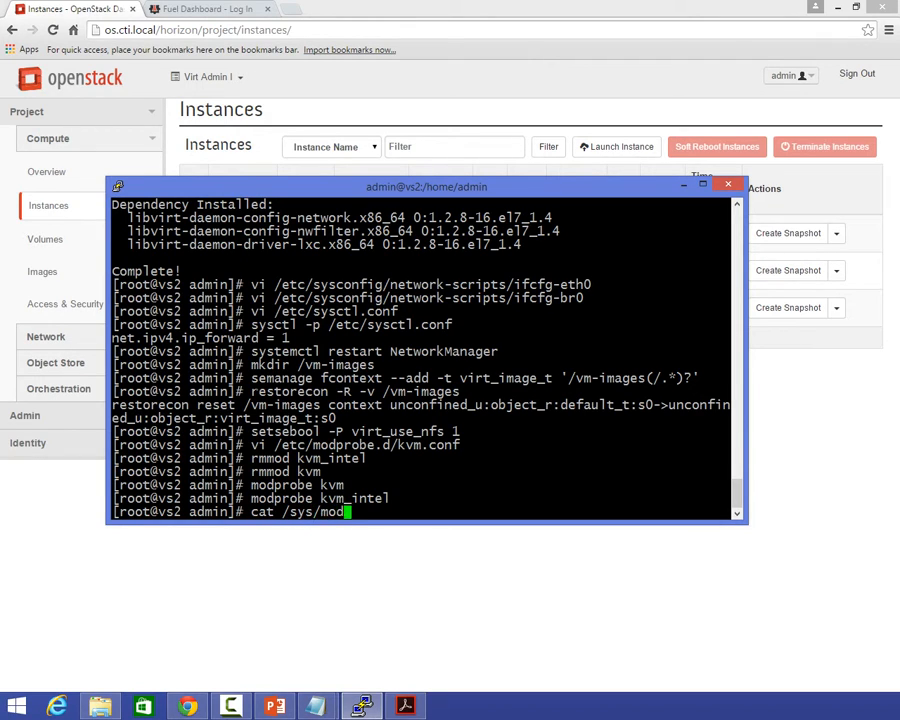
{"action": "key", "text": "BackSpace"}
{"action": "key", "text": "BackSpace"}
{"action": "type", "text": "kvm_intel/par"}
{"action": "key", "text": "Tab"}
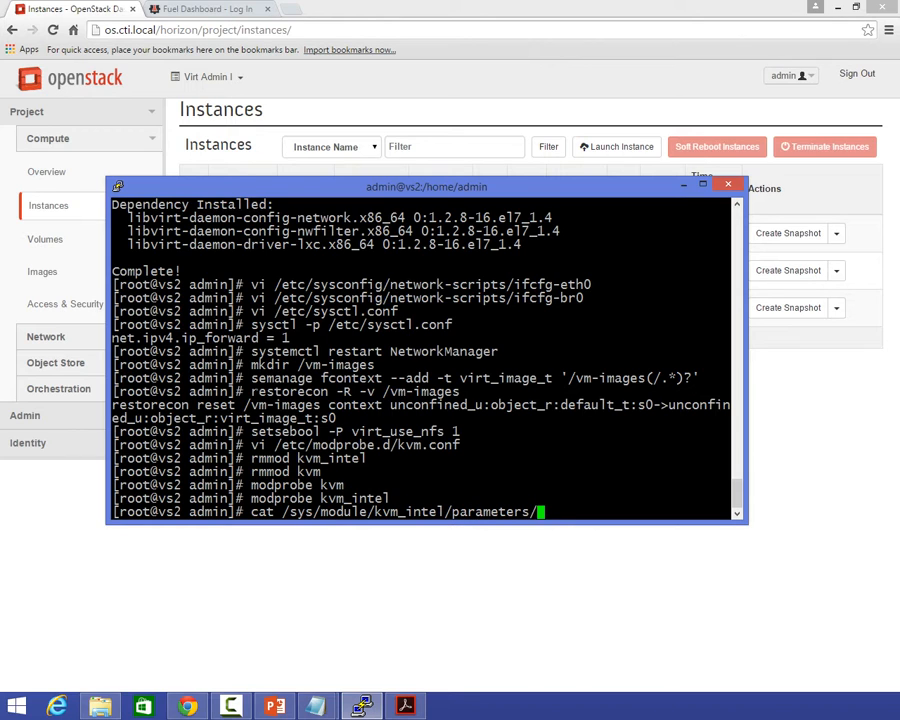
{"action": "type", "text": "n"}
{"action": "key", "text": "Tab"}
{"action": "key", "text": "Return"}
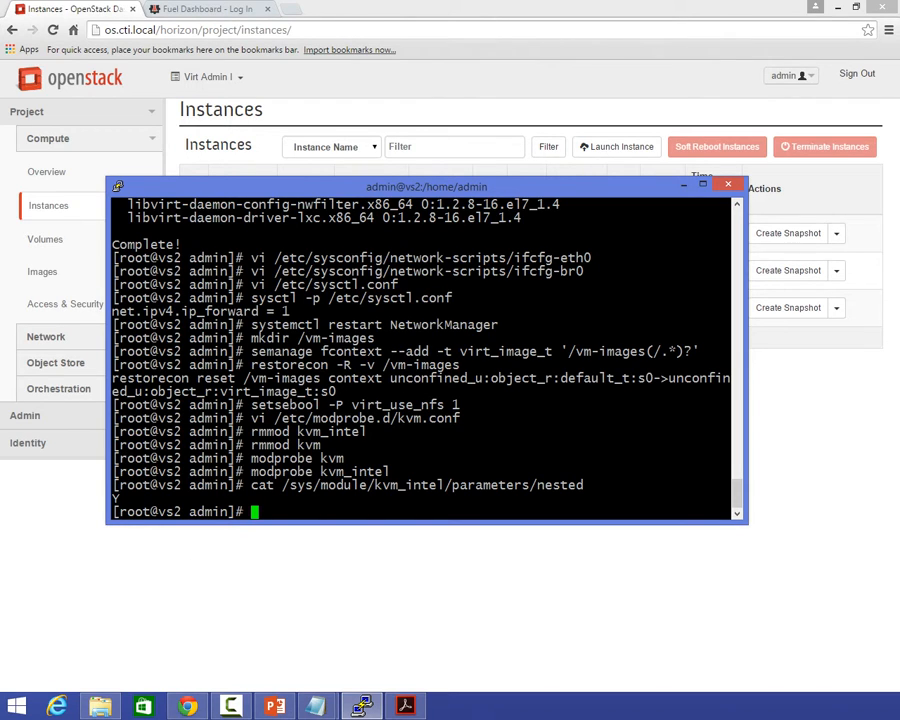
Minimize the terminal and log in to the remote desktop session at 10.238.253.46 as admin with the account password.
{"action": "key", "text": "alt+Tab"}
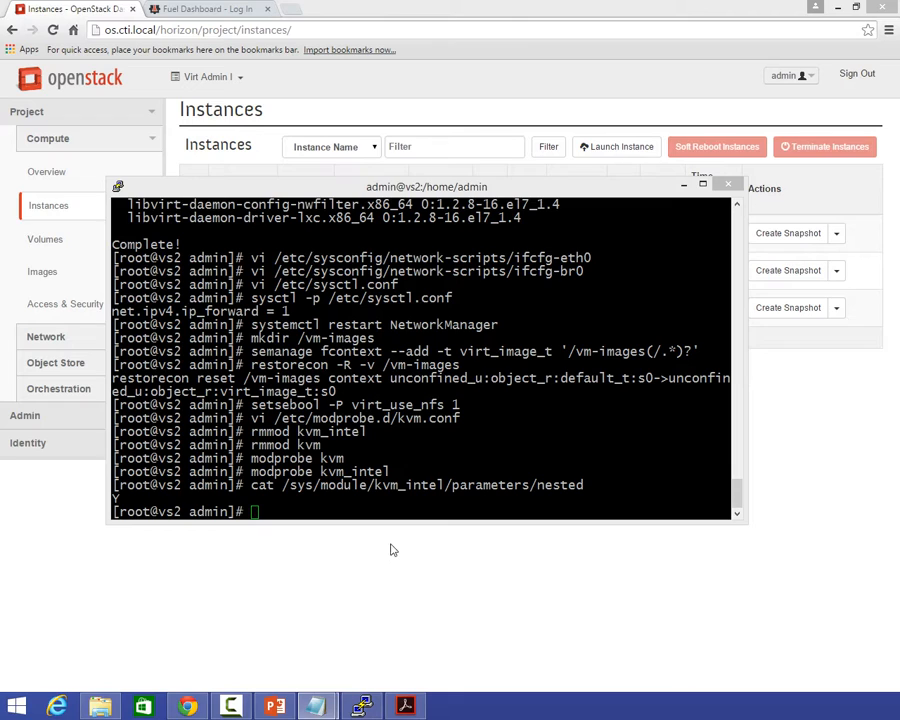
{"action": "key", "text": "alt+Tab"}
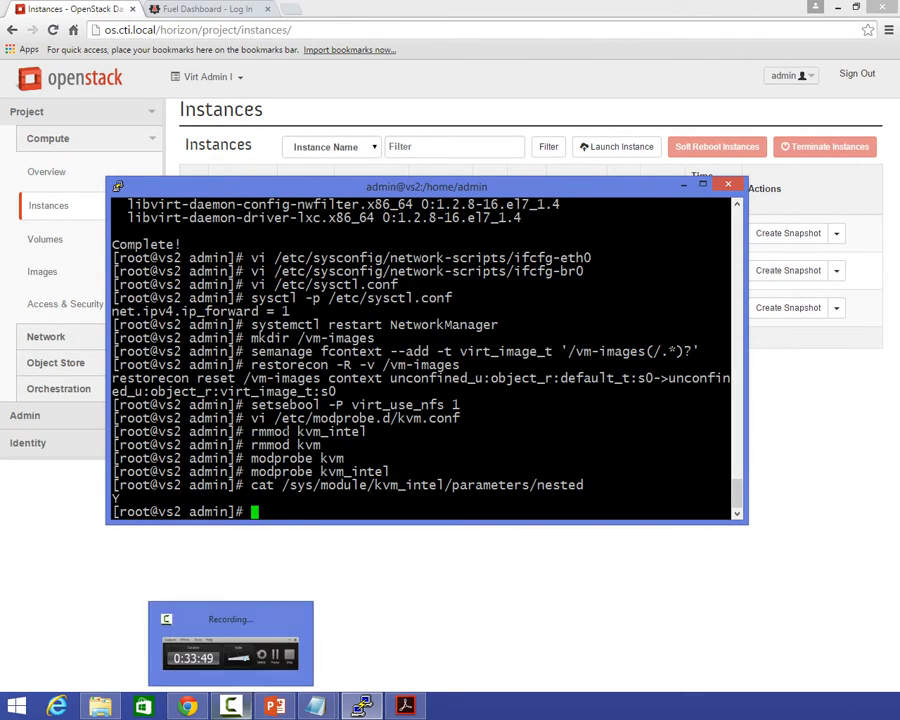
{"action": "left_click", "coordinate": [684, 185]}
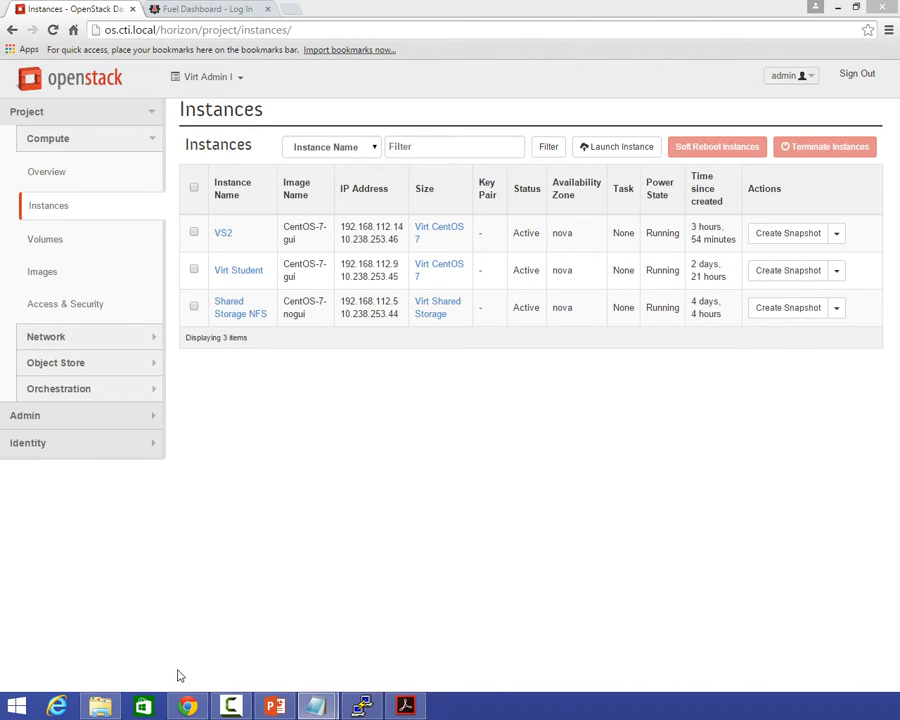
{"action": "mouse_move", "coordinate": [229, 707]}
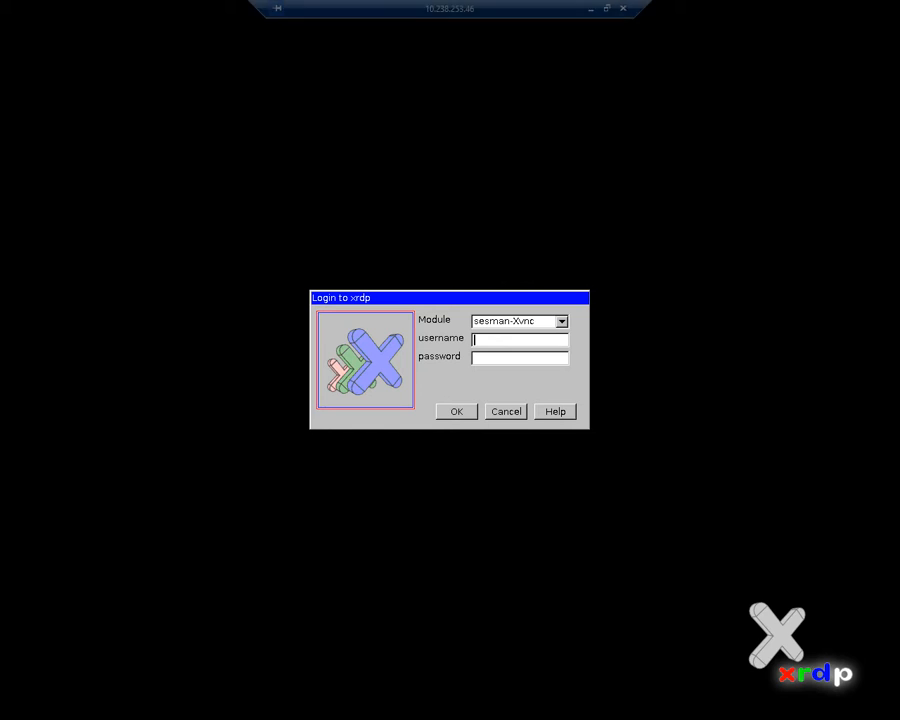
{"action": "type", "text": "admin"}
{"action": "key", "text": "Tab"}
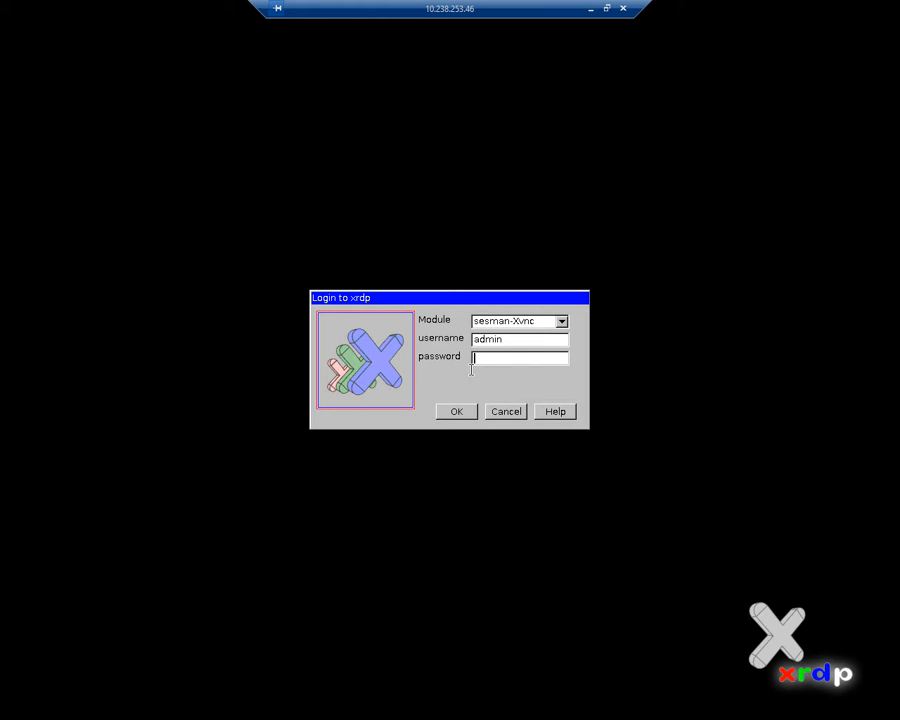
{"action": "type", "text": "***********"}
{"action": "key", "text": "Return"}
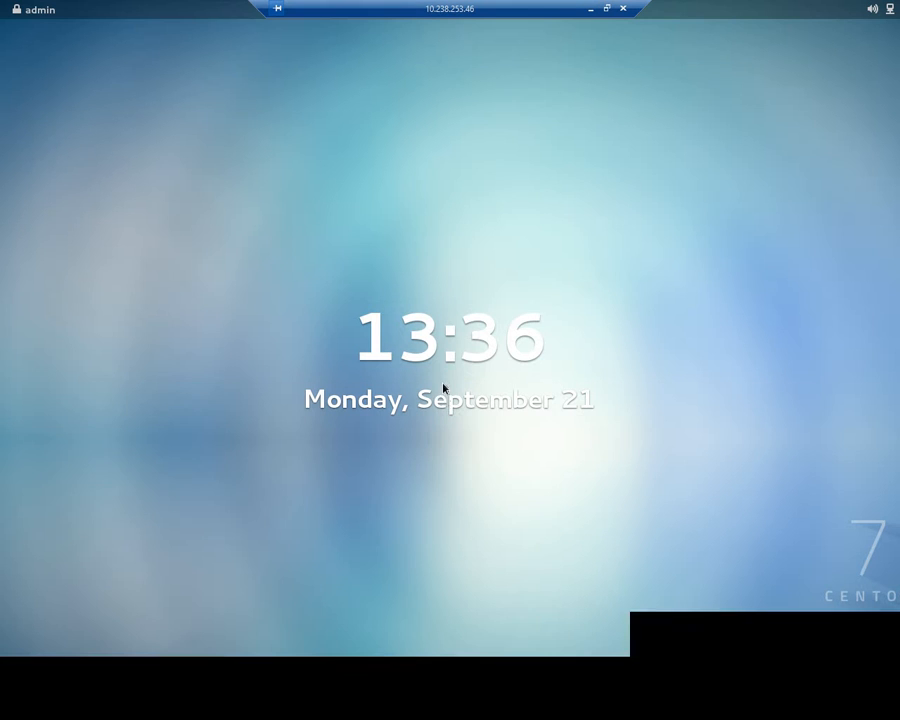
Unlock the CentOS desktop with the admin account password and close the open terminal window.
{"action": "left_click_drag", "start_coordinate": [445, 472], "coordinate": [420, 336]}
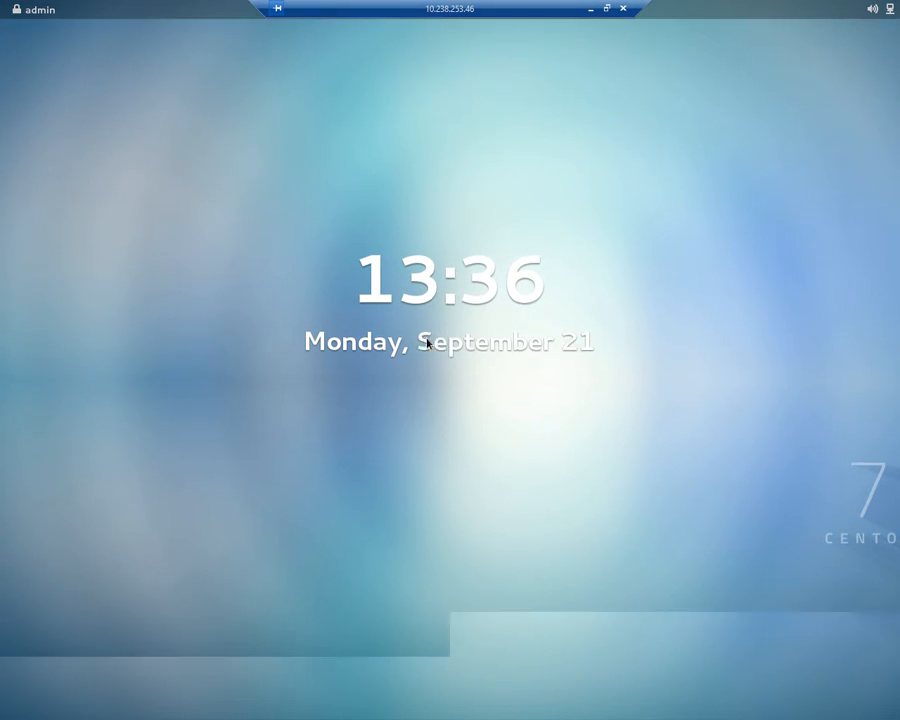
{"action": "type", "text": "**********"}
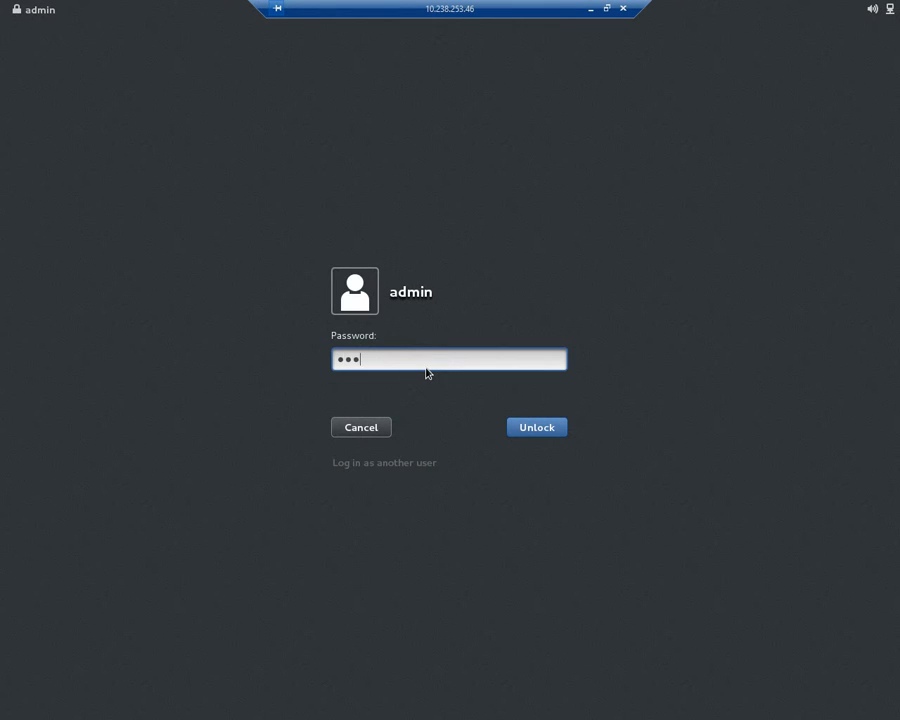
{"action": "key", "text": "Return"}
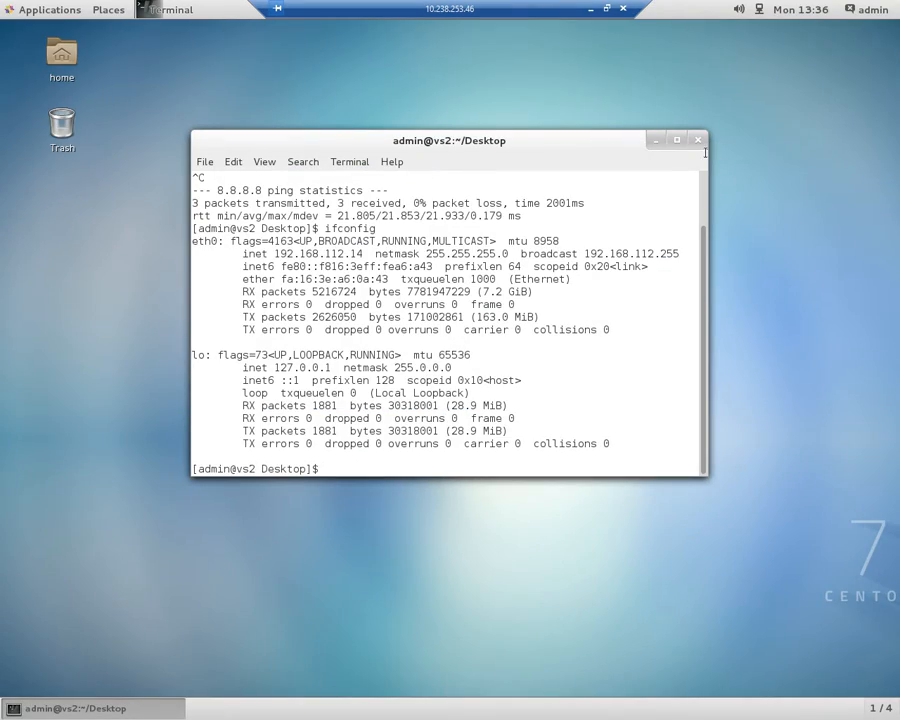
{"action": "left_click", "coordinate": [697, 142]}
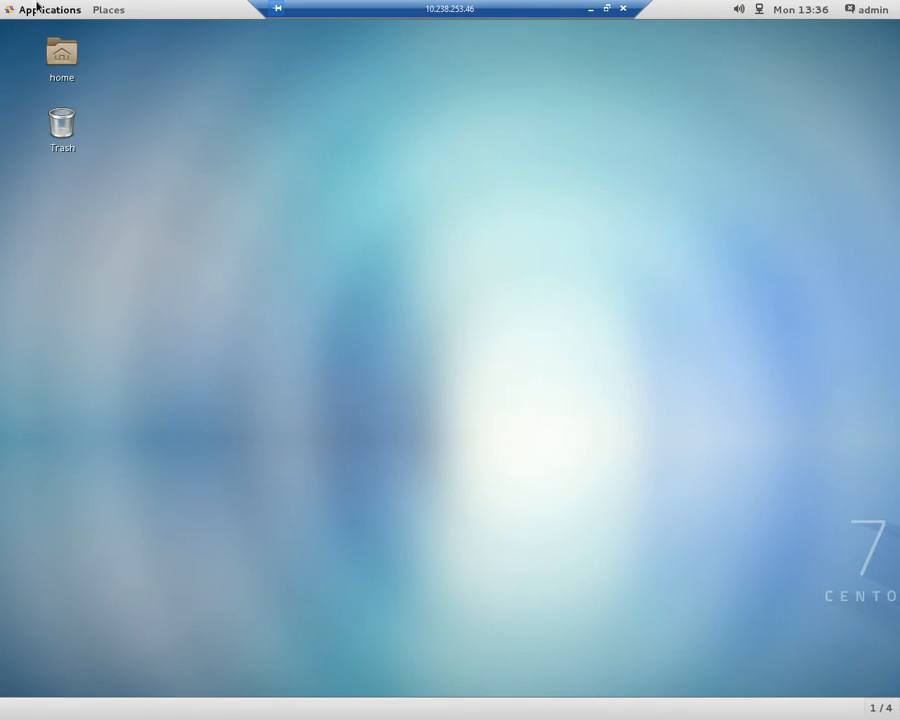
Launch Virtual Machine Manager and authenticate with the admin account password.
{"action": "left_click", "coordinate": [36, 10]}
{"action": "left_click", "coordinate": [59, 247]}
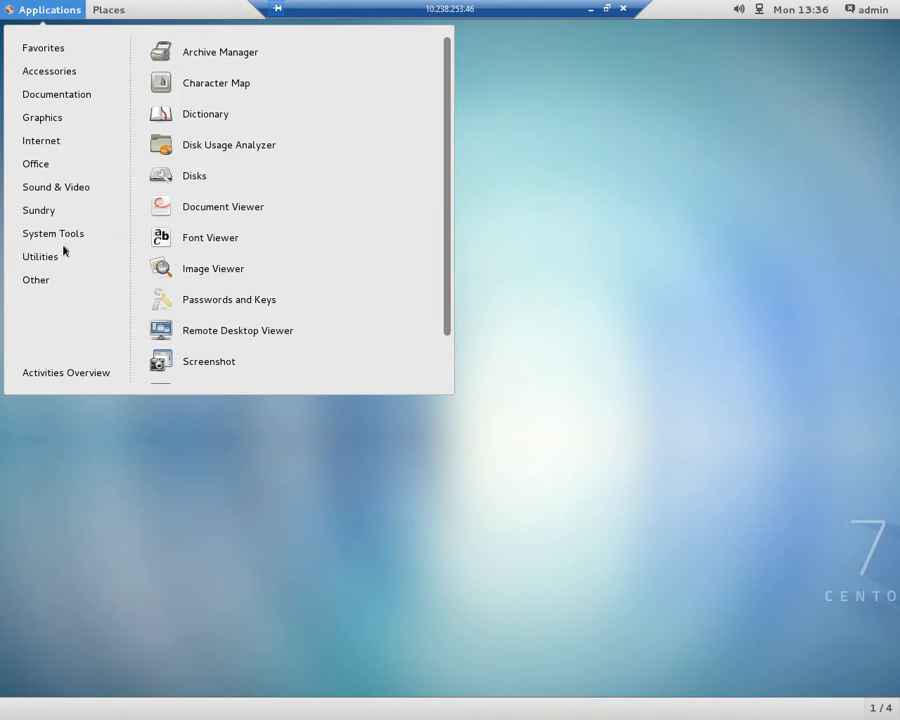
{"action": "mouse_move", "coordinate": [66, 240]}
{"action": "left_click", "coordinate": [213, 271]}
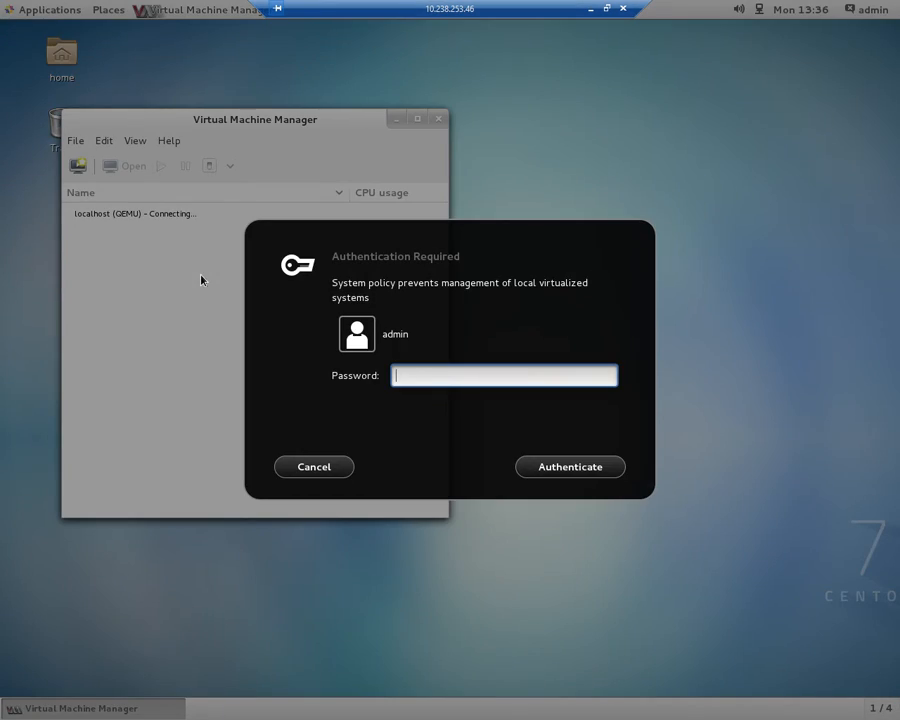
{"action": "type", "text": "••••••••••"}
{"action": "key", "text": "Return"}
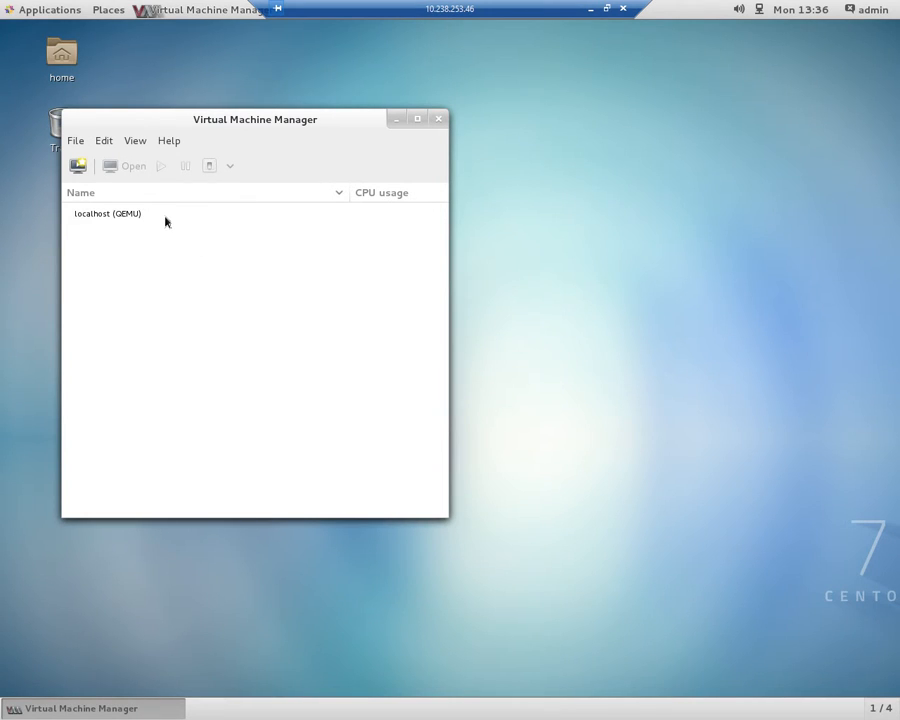
Open the connection details of localhost (QEMU) in Virtual Machine Manager.
{"action": "left_click", "coordinate": [165, 221]}
{"action": "right_click", "coordinate": [165, 221]}
{"action": "left_click", "coordinate": [197, 323]}
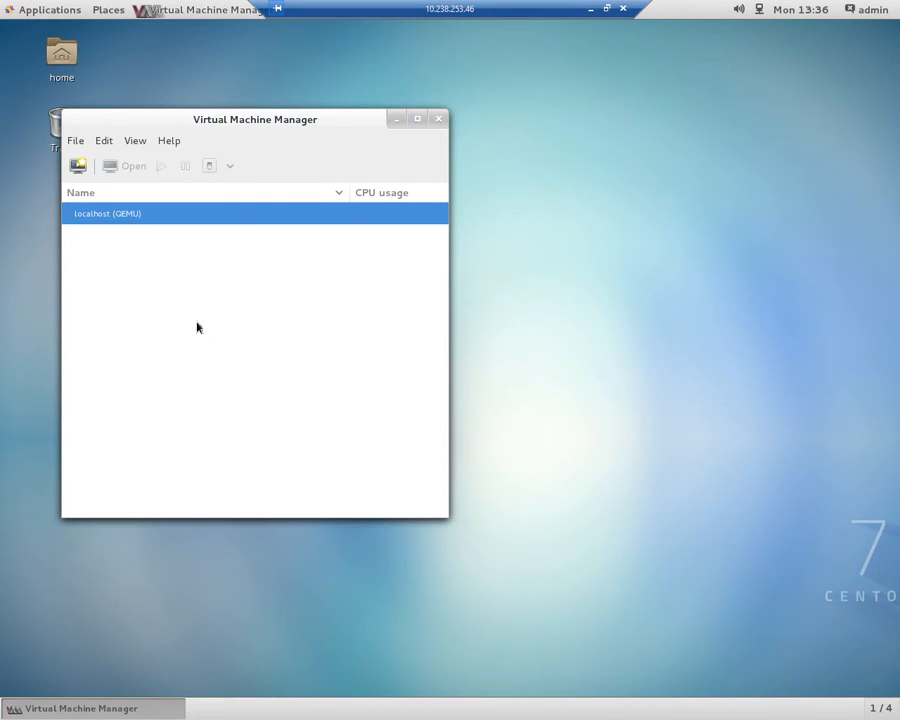
Examine the connection's virtual networks, network interfaces, storage pools and overview details.
{"action": "left_click", "coordinate": [134, 82]}
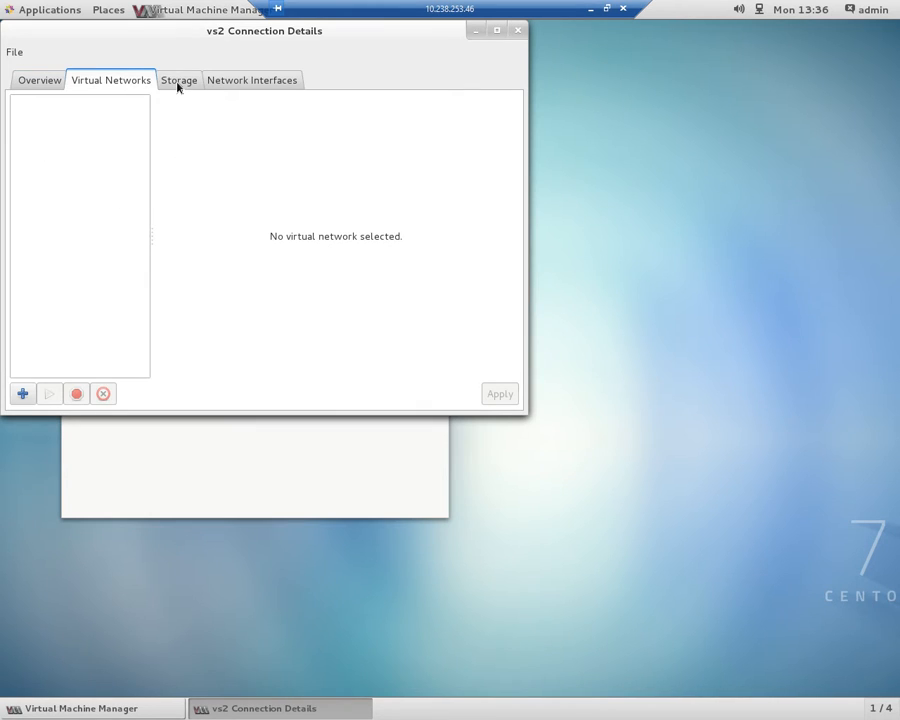
{"action": "left_click", "coordinate": [178, 85]}
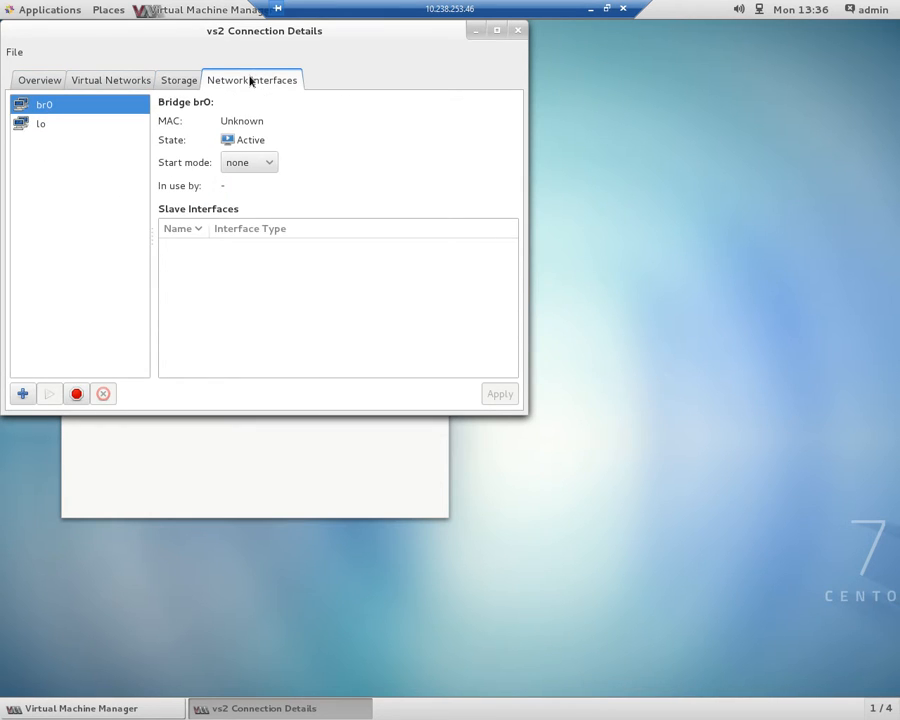
{"action": "left_click", "coordinate": [178, 82]}
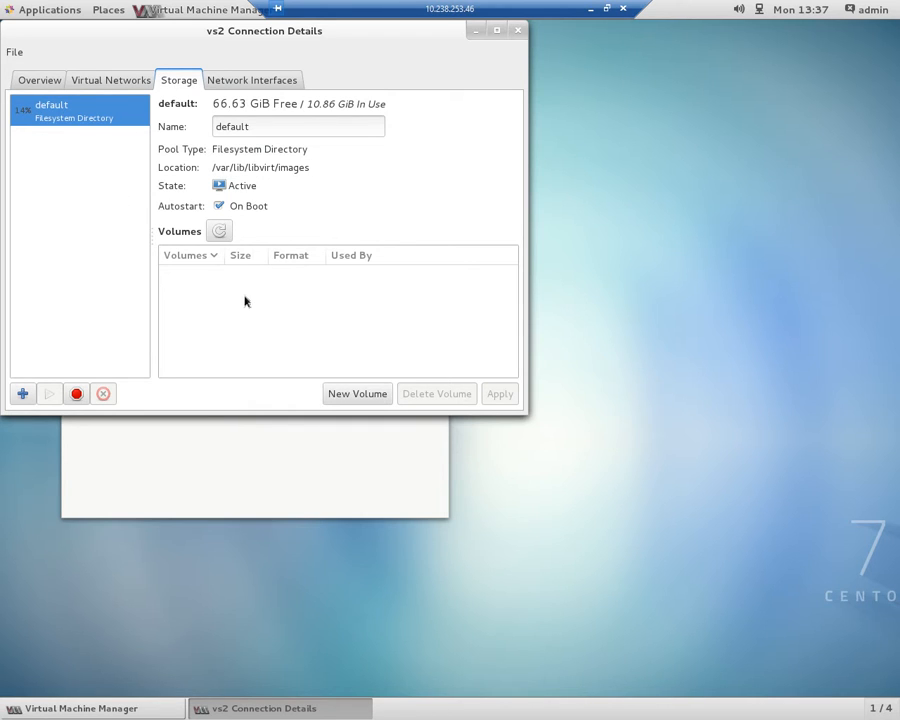
{"action": "left_click", "coordinate": [98, 84]}
{"action": "left_click", "coordinate": [56, 84]}
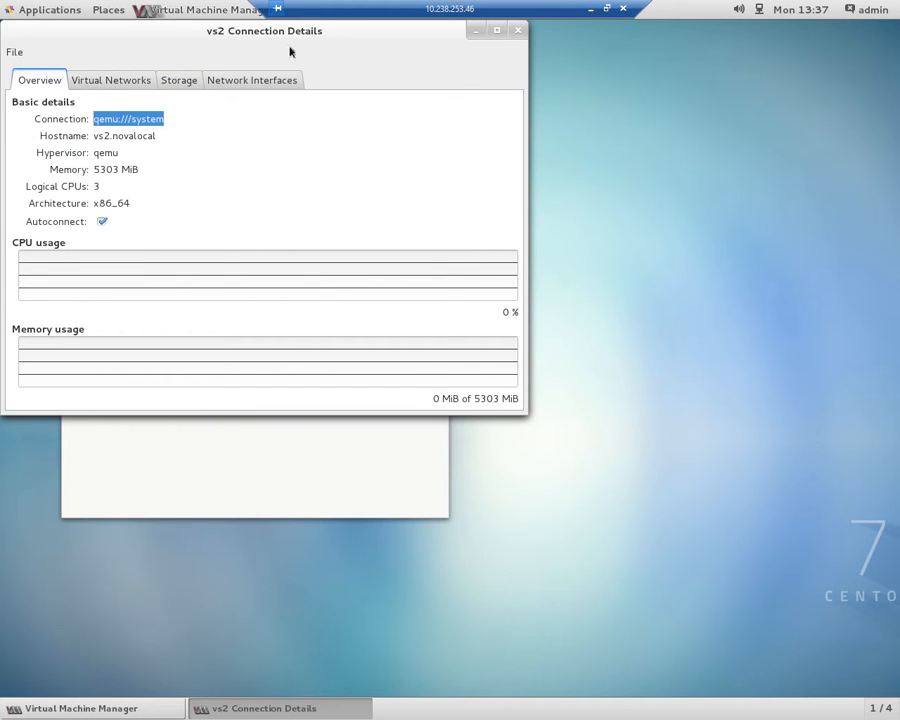
Start a new storage pool named nfs-share of type dir: Filesystem Directory and continue to its target path.
{"action": "left_click", "coordinate": [163, 79]}
{"action": "left_click", "coordinate": [22, 393]}
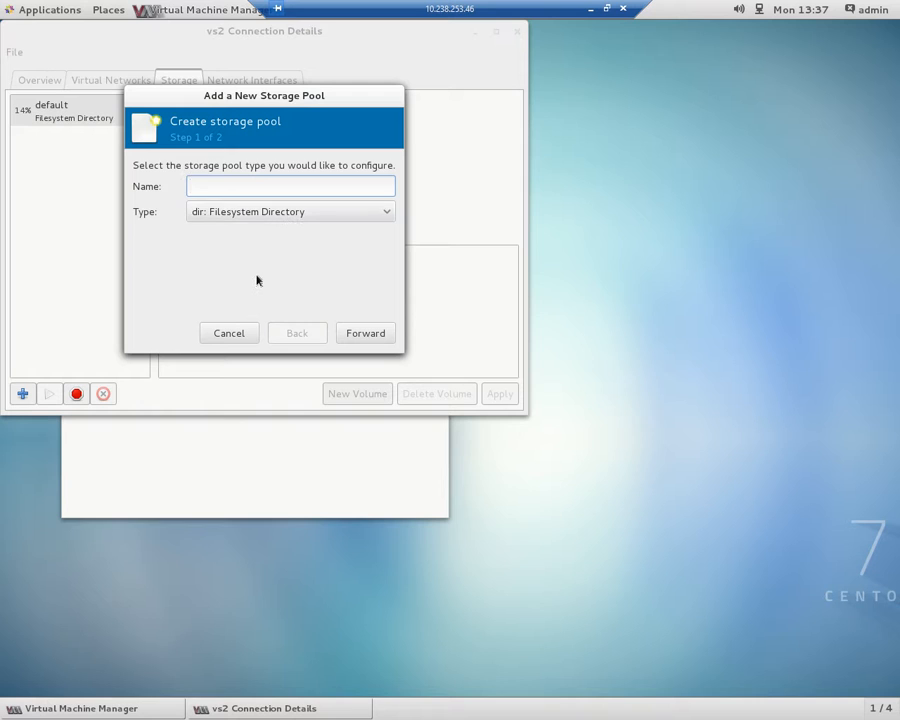
{"action": "type", "text": "nfs-share"}
{"action": "left_click", "coordinate": [365, 334]}
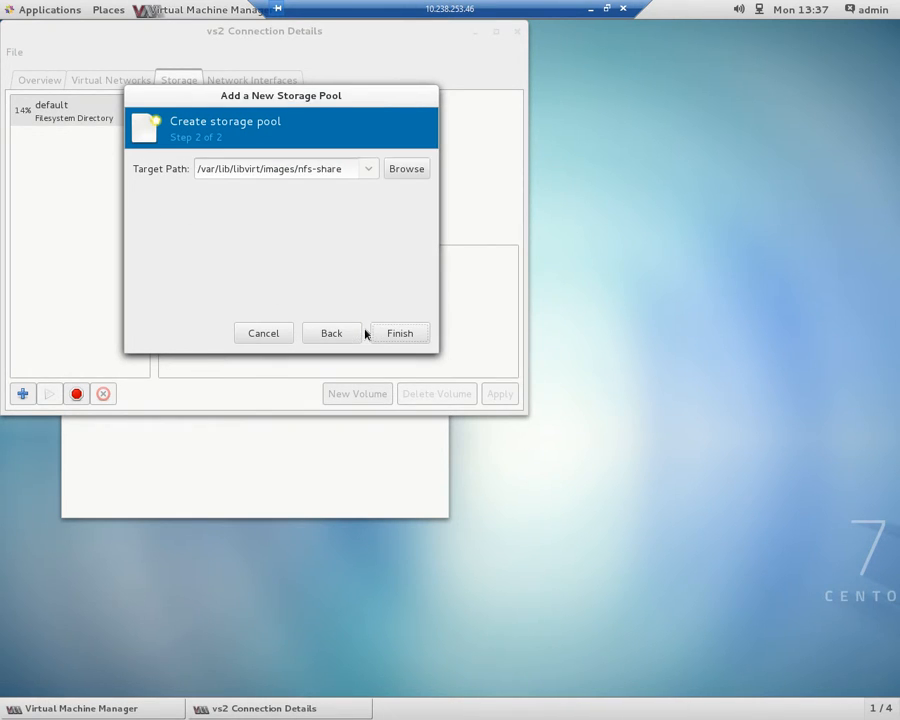
Set the nfs-share pool's target path to /nfs-share, create the pool and close the connection details.
{"action": "left_click", "coordinate": [403, 170]}
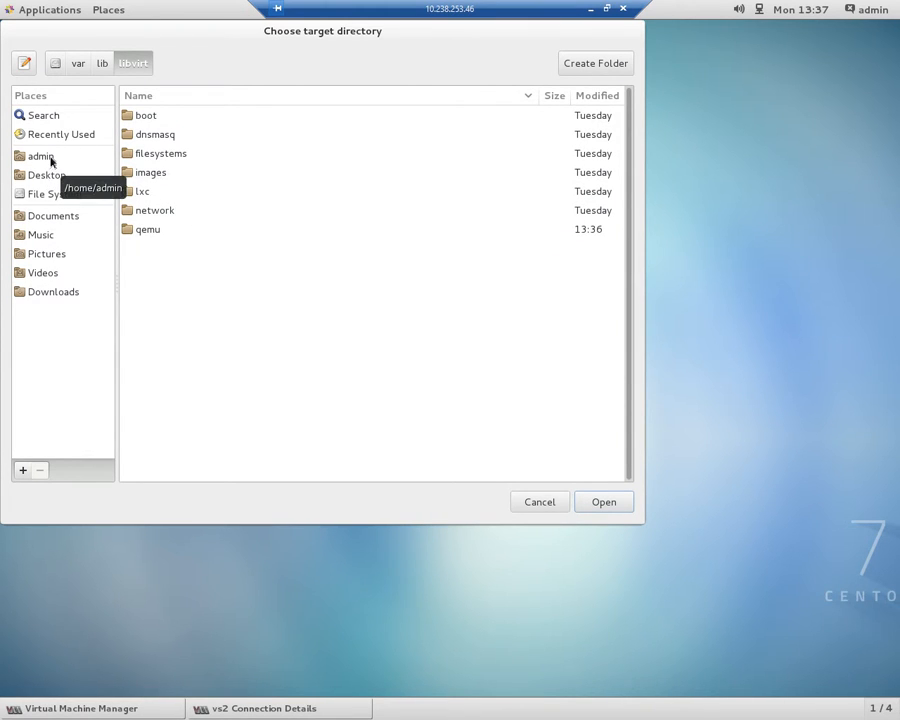
{"action": "left_click", "coordinate": [55, 194]}
{"action": "scroll", "coordinate": [209, 278], "scroll_direction": "down", "scroll_amount": 1}
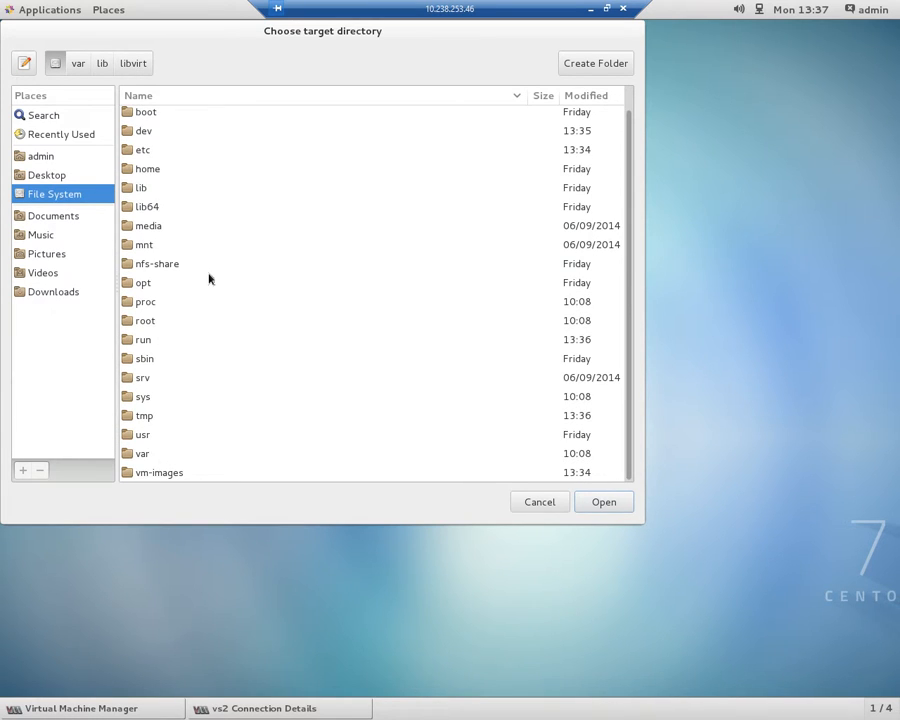
{"action": "left_click", "coordinate": [166, 264]}
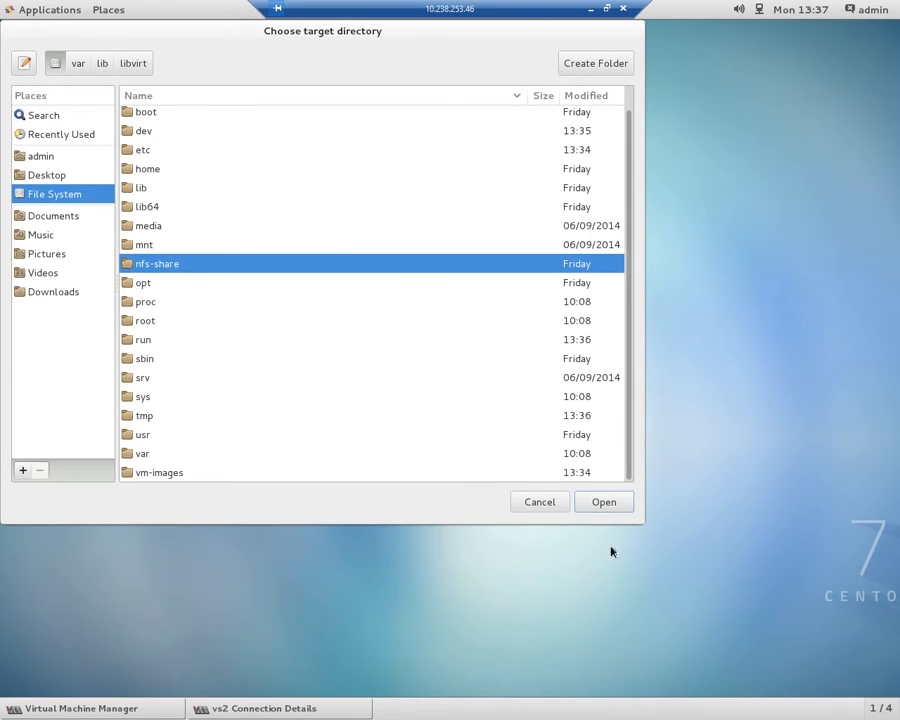
{"action": "left_click", "coordinate": [602, 505]}
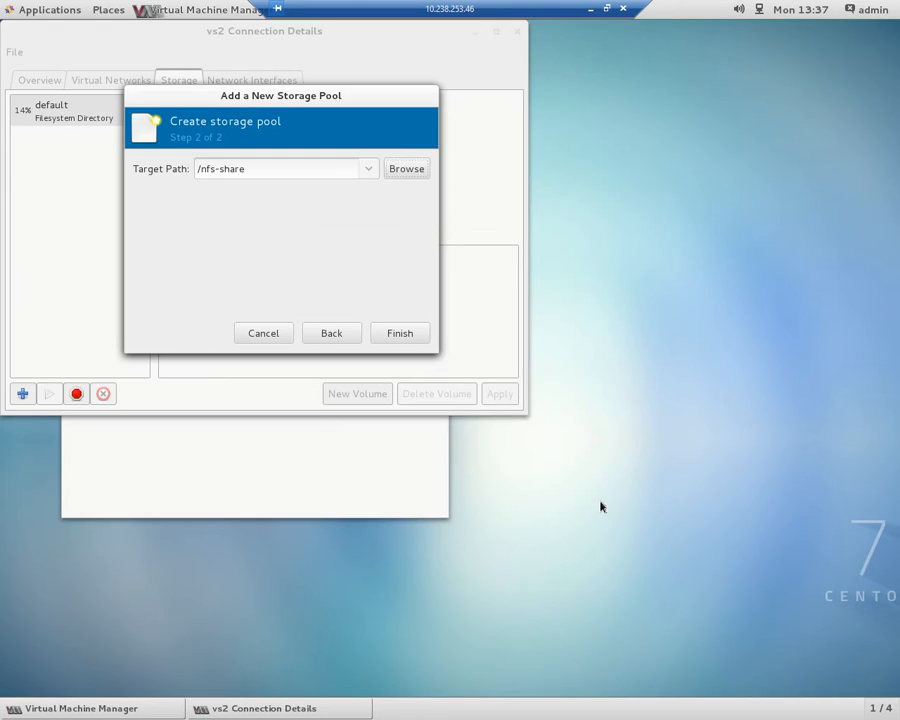
{"action": "left_click", "coordinate": [398, 334]}
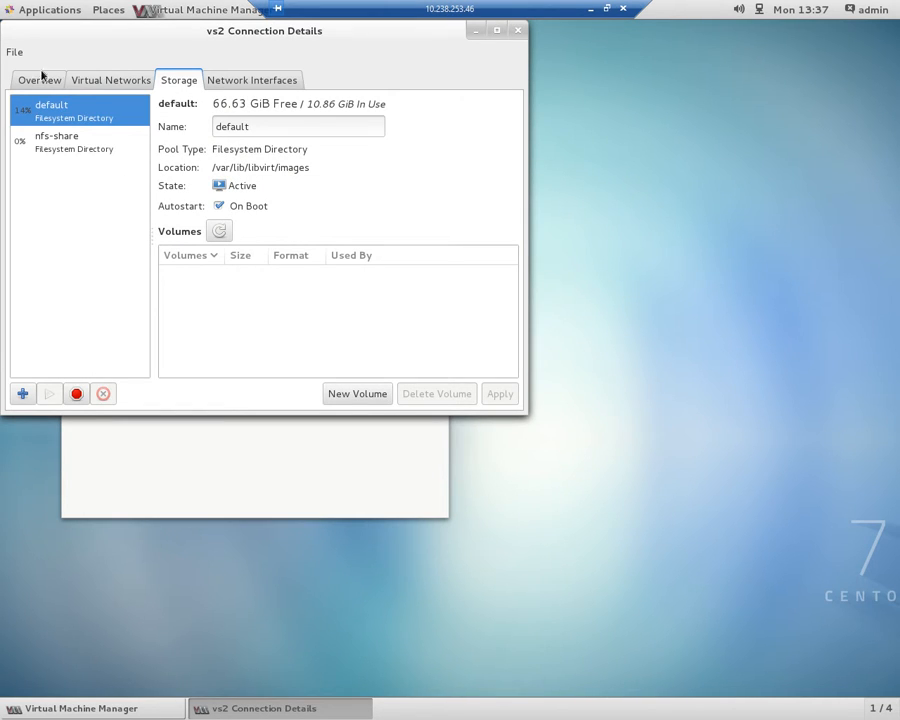
{"action": "left_click", "coordinate": [517, 33]}
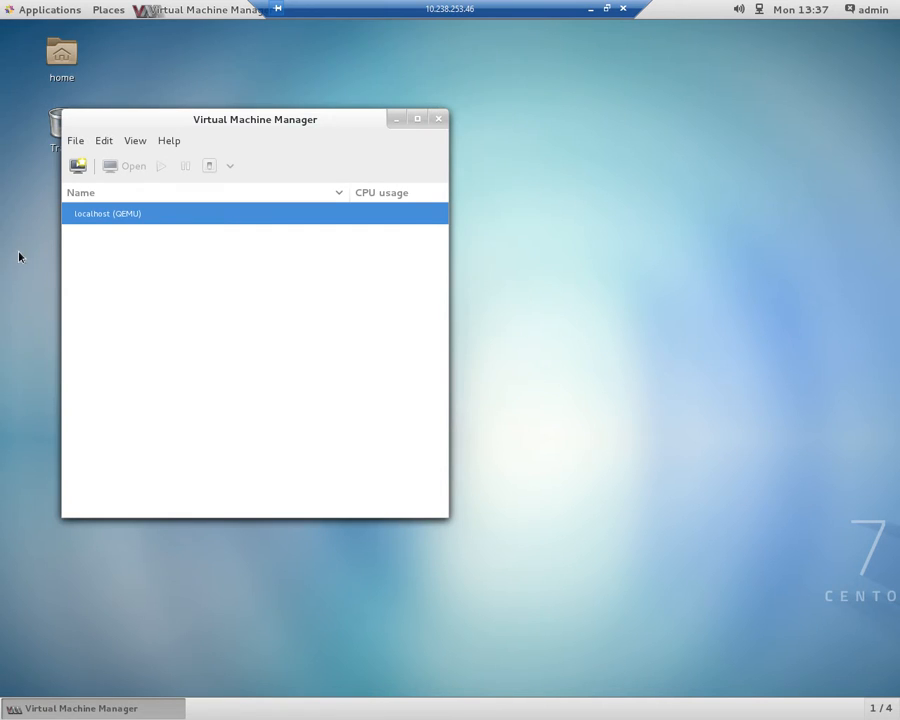
Start a new VM from local install media with ISOs/CentOS-7.0-1406-x86_64-DVD.iso in the admin home folder, letting the emulator's search permissions be corrected.
{"action": "left_click", "coordinate": [79, 167]}
{"action": "left_click", "coordinate": [373, 452]}
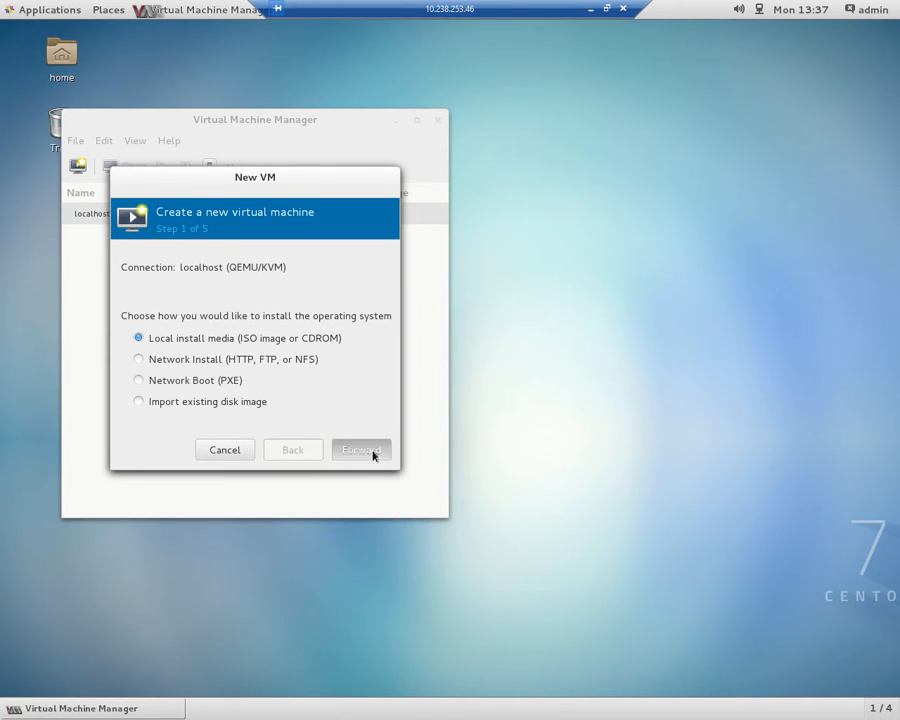
{"action": "left_click", "coordinate": [392, 340]}
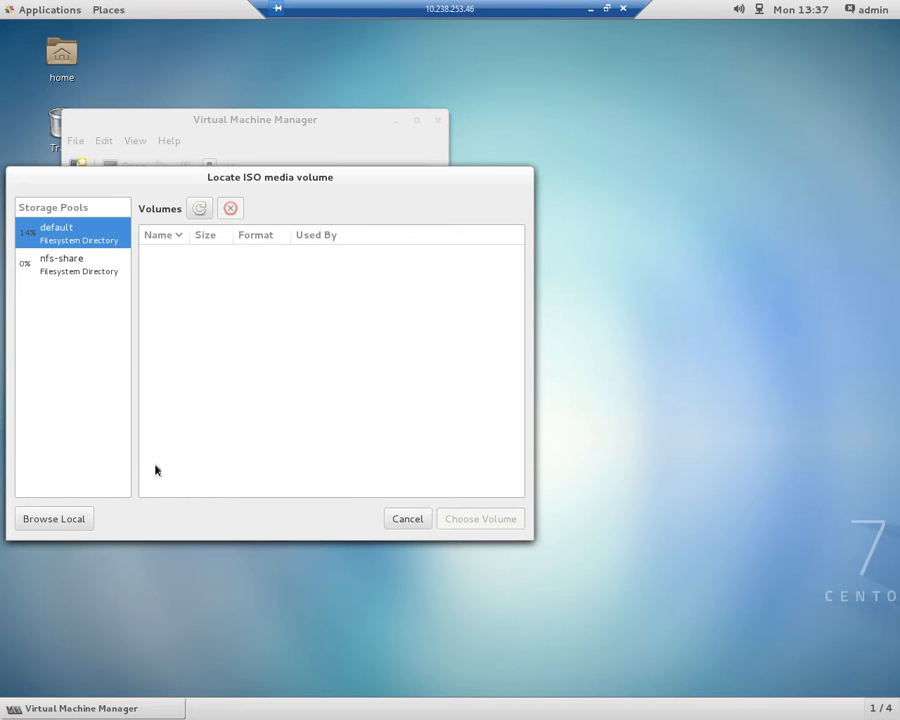
{"action": "left_click", "coordinate": [74, 519]}
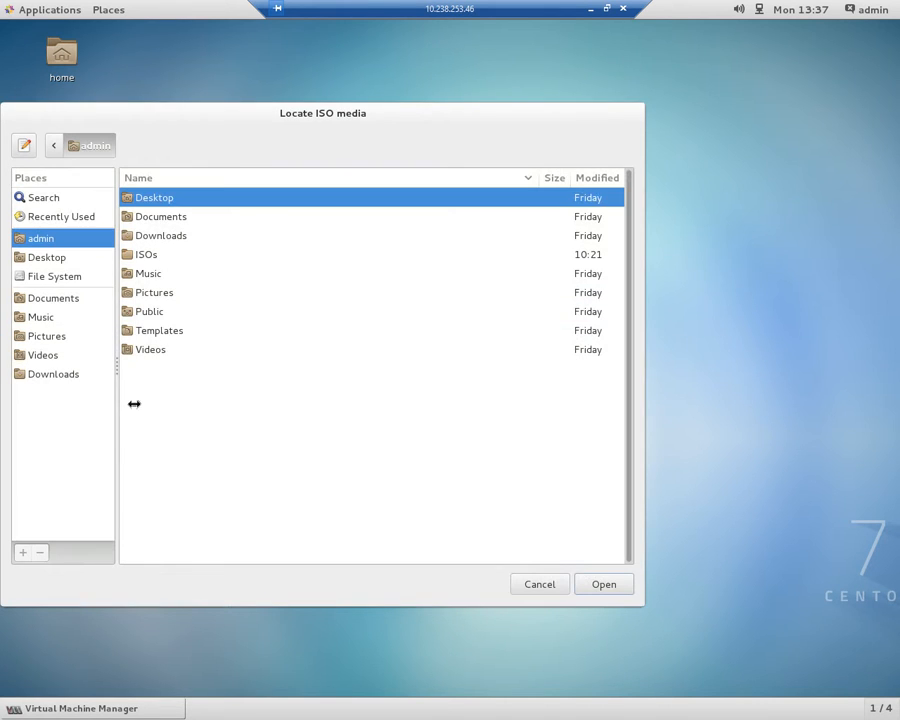
{"action": "double_click", "coordinate": [145, 255]}
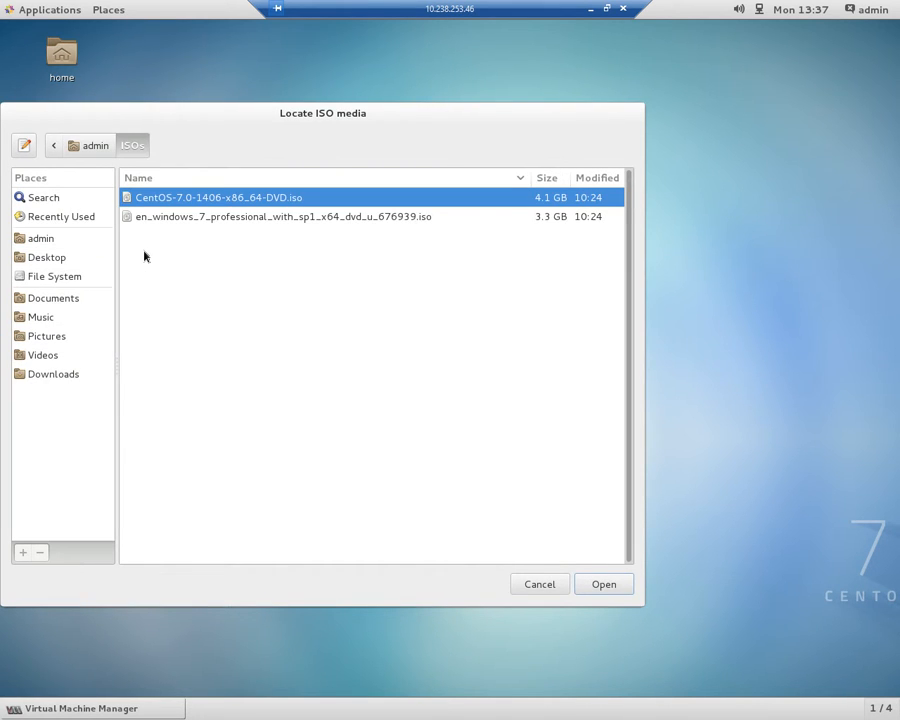
{"action": "left_click", "coordinate": [603, 583]}
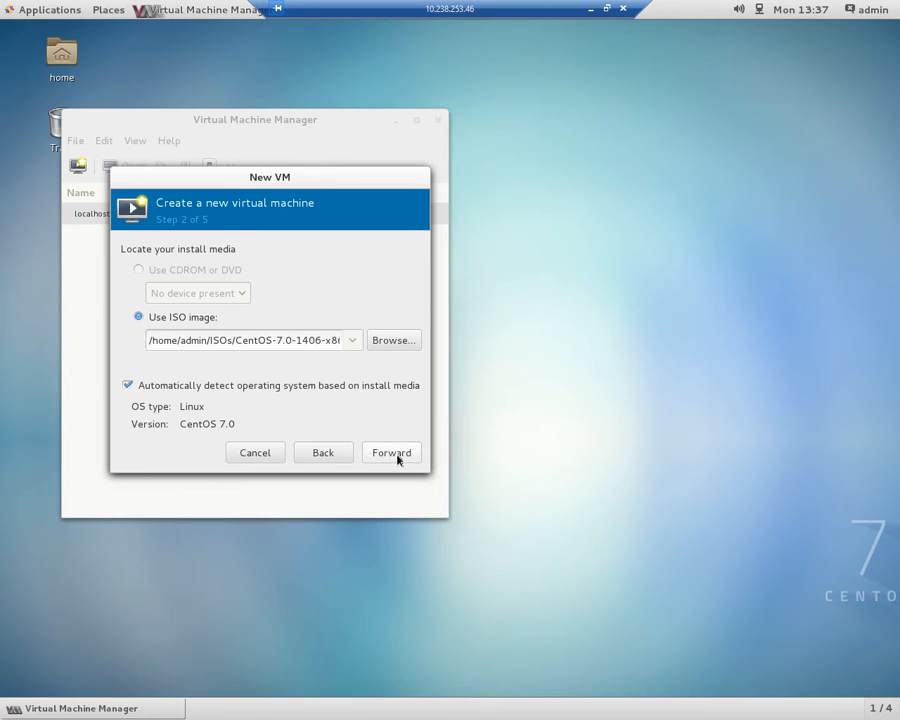
{"action": "left_click", "coordinate": [398, 456]}
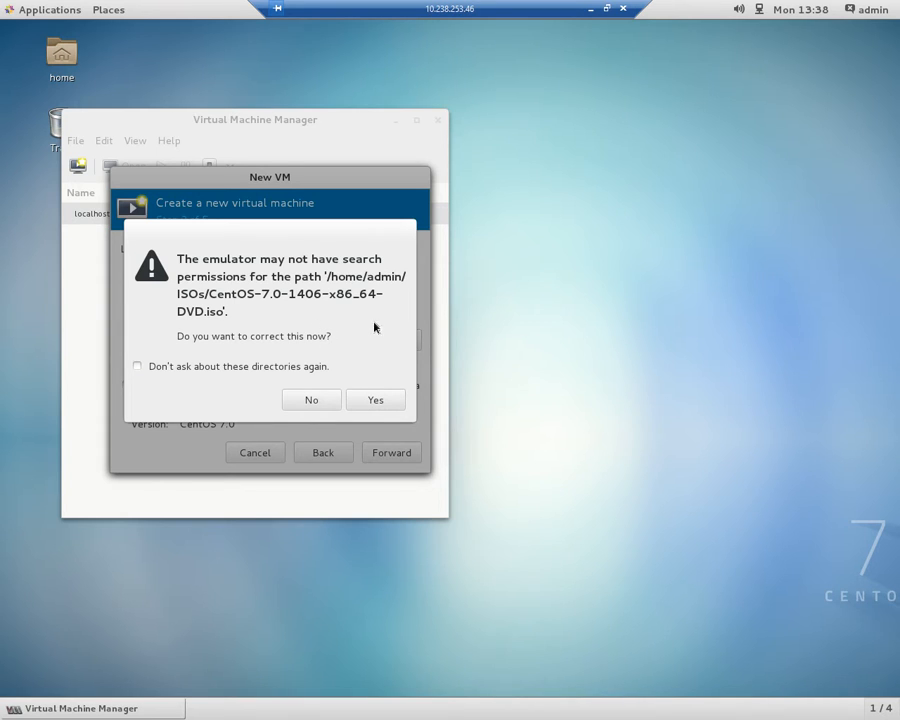
{"action": "left_click", "coordinate": [363, 407]}
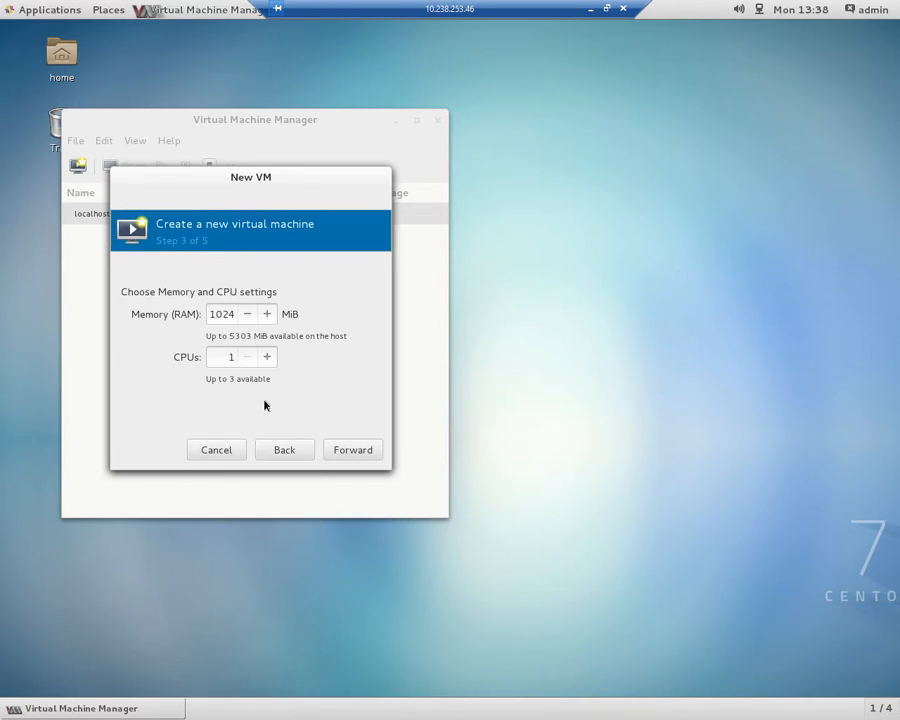
Set the new virtual machine's memory to 2048 MiB and its CPUs to 2.
{"action": "double_click", "coordinate": [224, 314]}
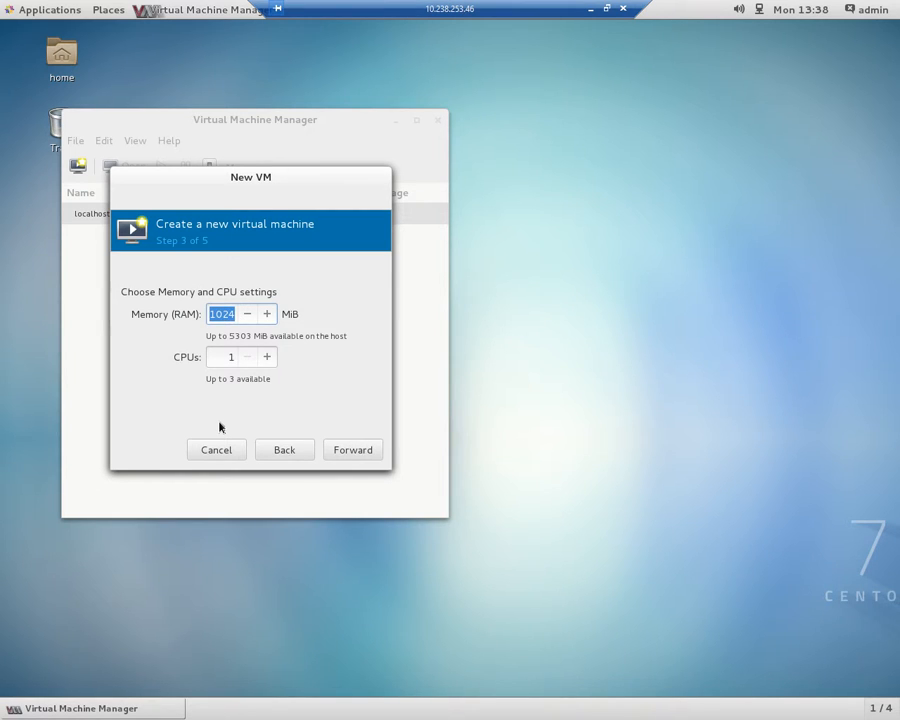
{"action": "type", "text": "2048"}
{"action": "key", "text": "Tab"}
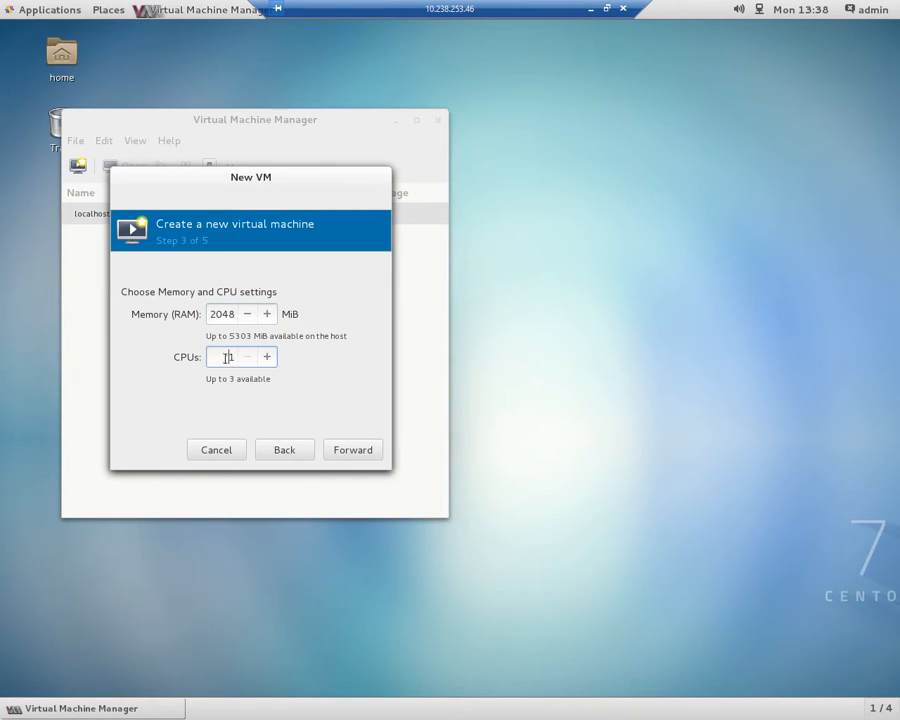
{"action": "type", "text": "2"}
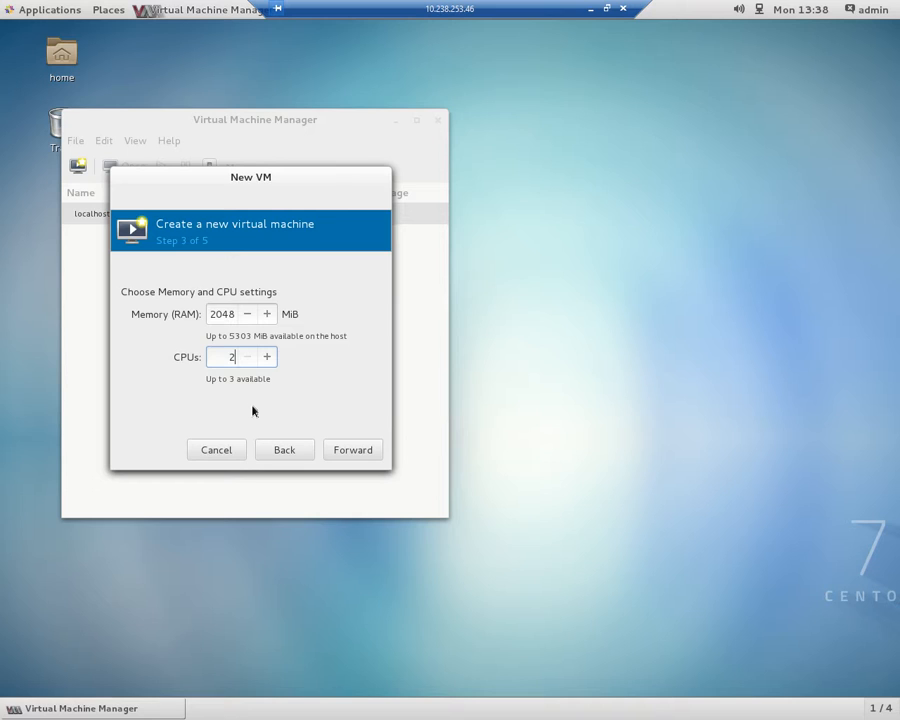
Review Disk 1 of the centos7.0 VM in the pre-install configuration, and cancel creating the VM.
{"action": "left_click", "coordinate": [346, 452]}
{"action": "left_click", "coordinate": [346, 452]}
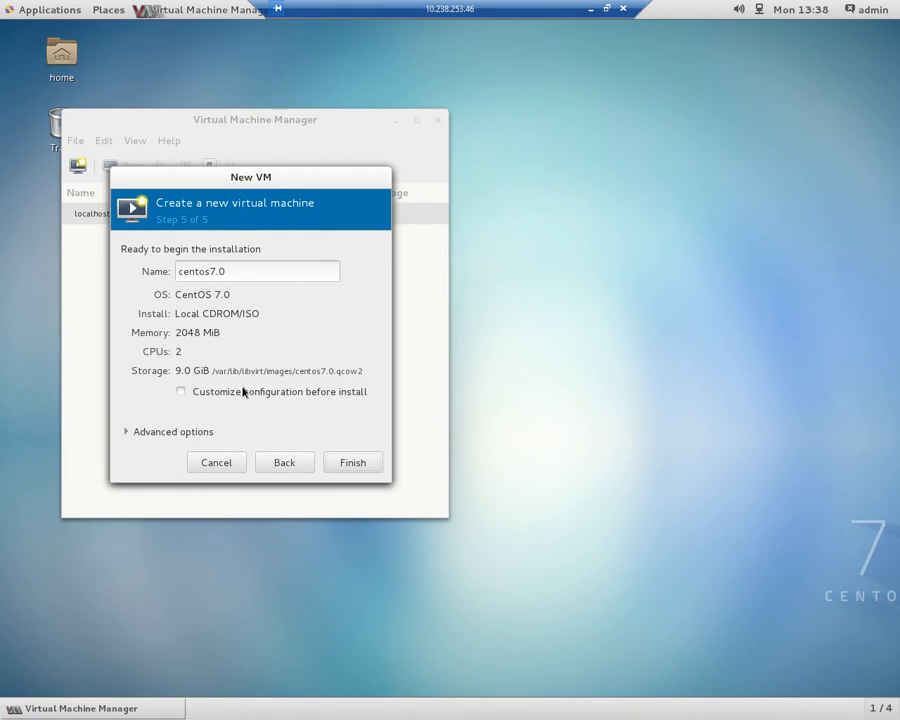
{"action": "left_click", "coordinate": [243, 392]}
{"action": "left_click", "coordinate": [352, 466]}
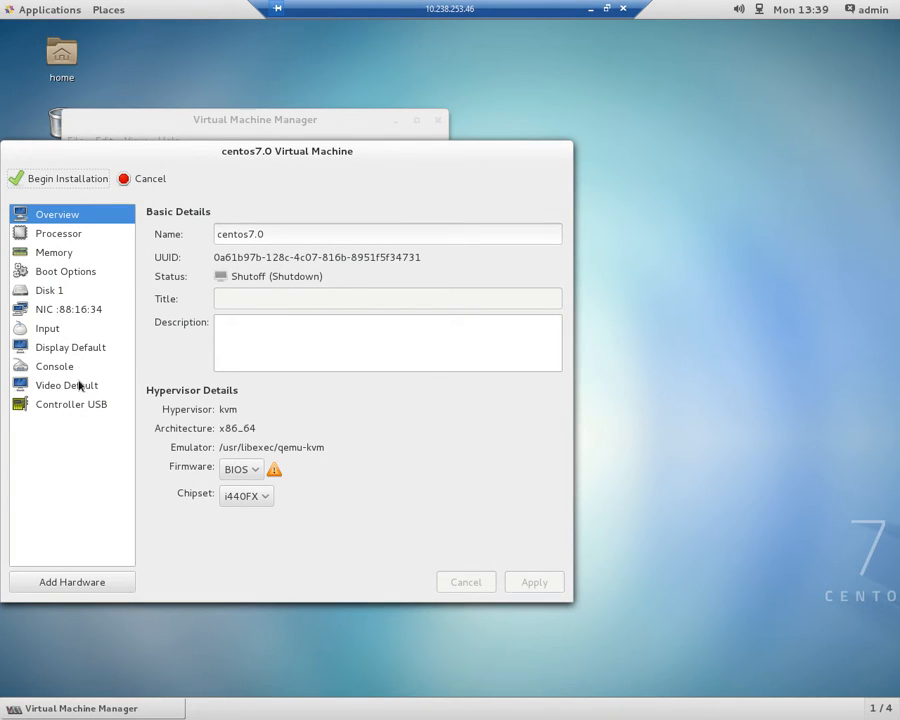
{"action": "left_click", "coordinate": [60, 292]}
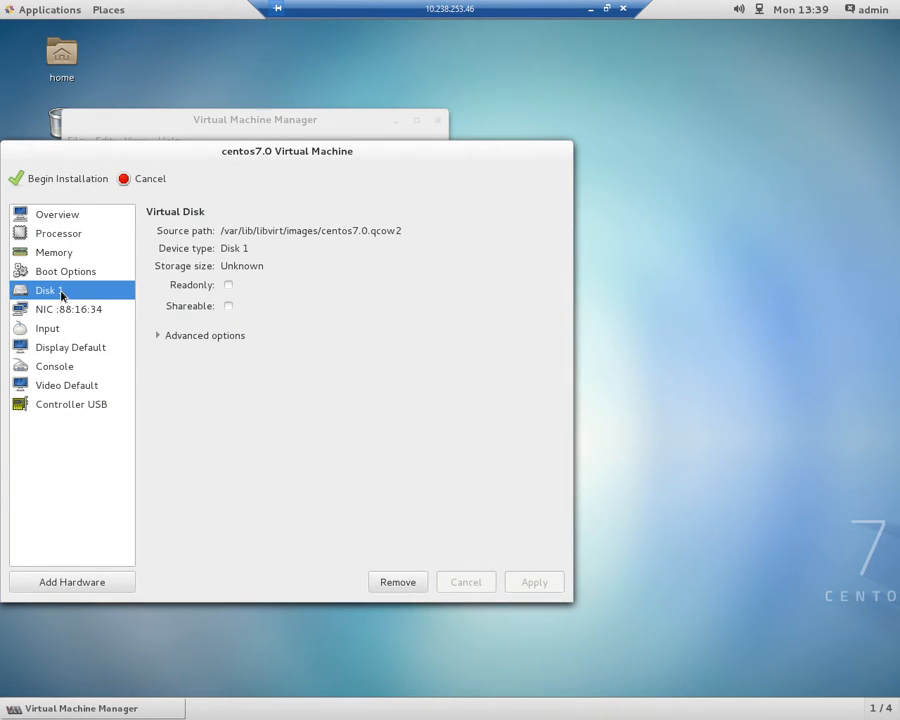
{"action": "left_click", "coordinate": [145, 181]}
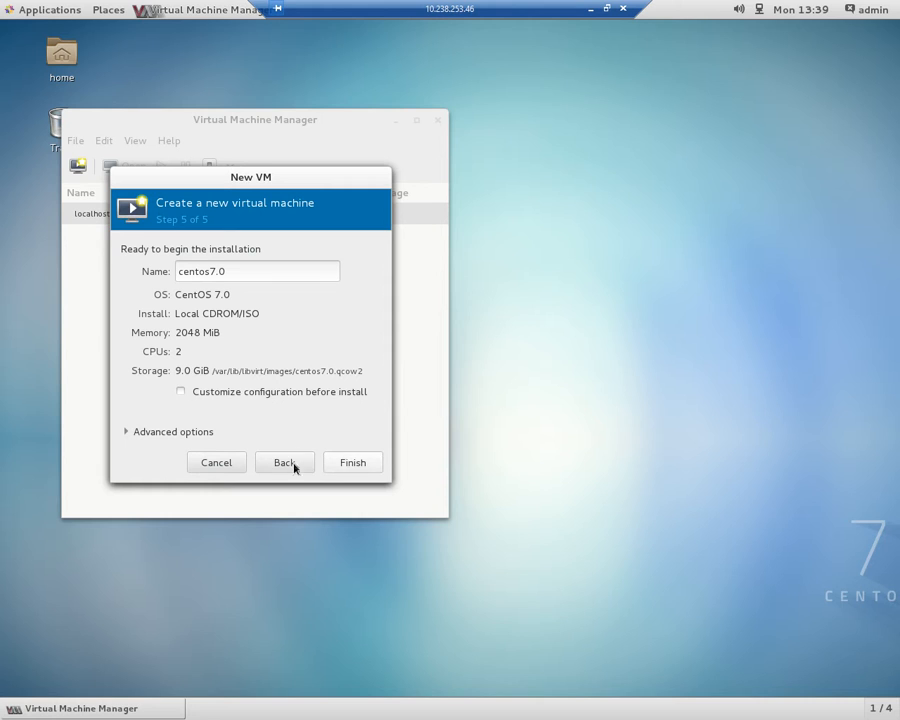
{"action": "left_click", "coordinate": [230, 463]}
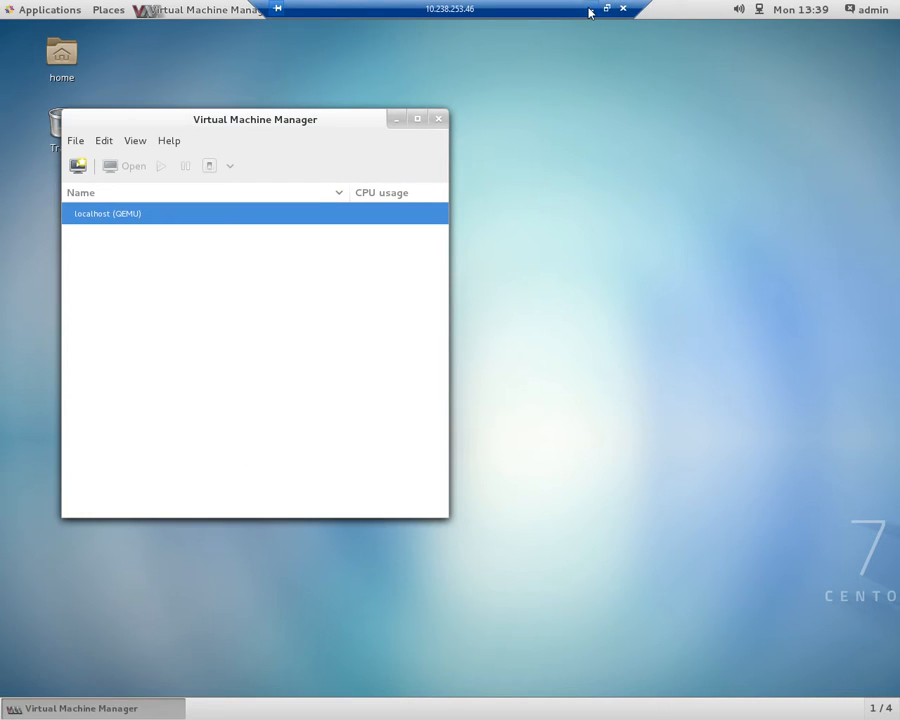
Switch to the PuTTY root terminal on vs2 and begin a virt-install command with --name vs-centos.
{"action": "key", "text": "alt+Tab"}
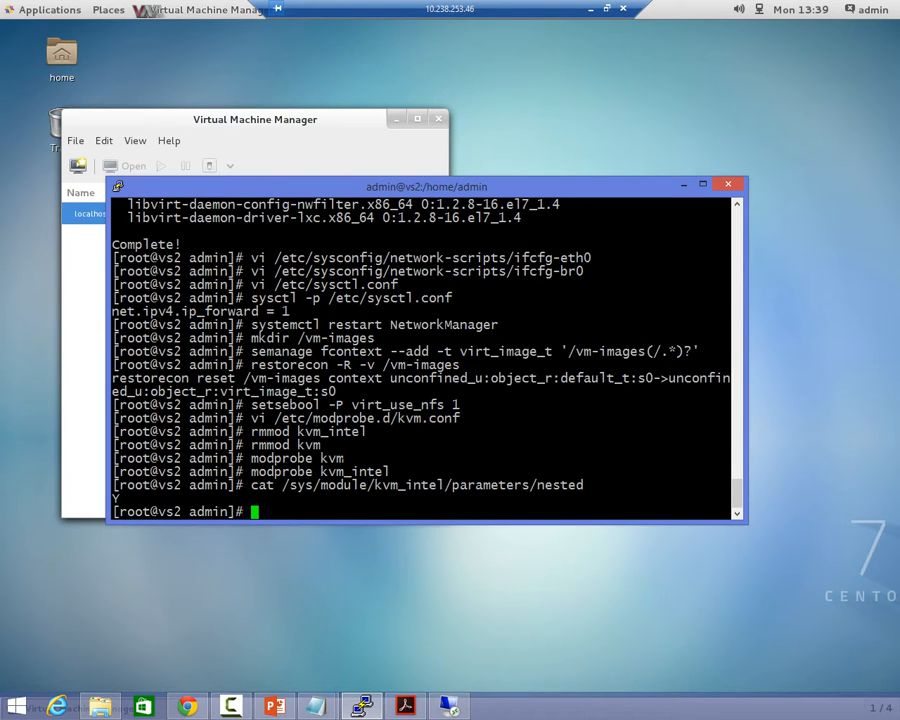
{"action": "type", "text": "virt-install --"}
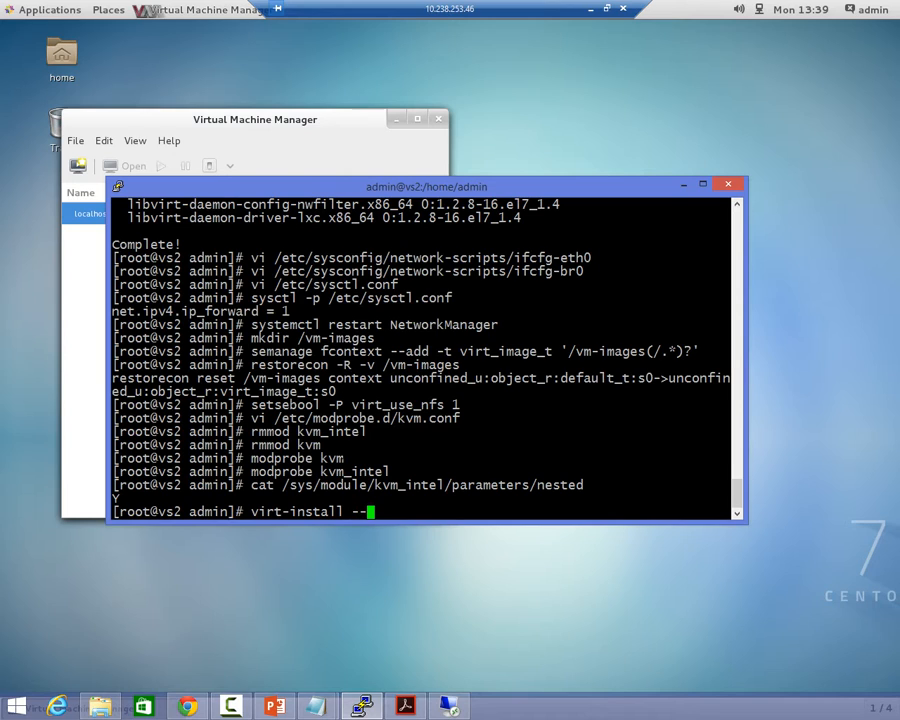
{"action": "type", "text": "name cento"}
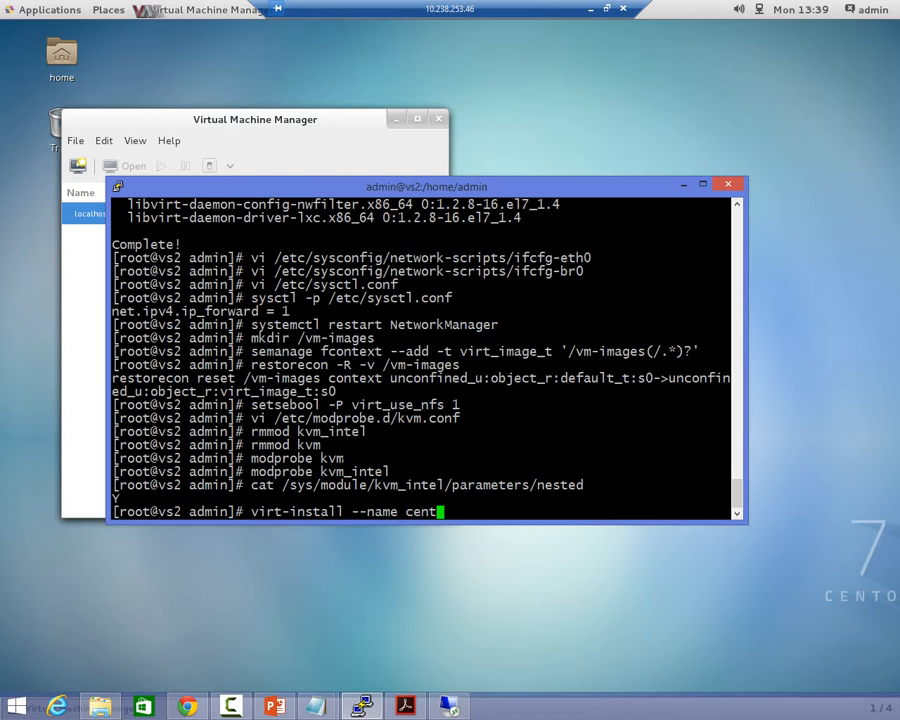
{"action": "key", "text": "BackSpace"}
{"action": "key", "text": "BackSpace"}
{"action": "key", "text": "BackSpace"}
{"action": "key", "text": "BackSpace"}
{"action": "key", "text": "BackSpace"}
{"action": "type", "text": "vs-centos"}
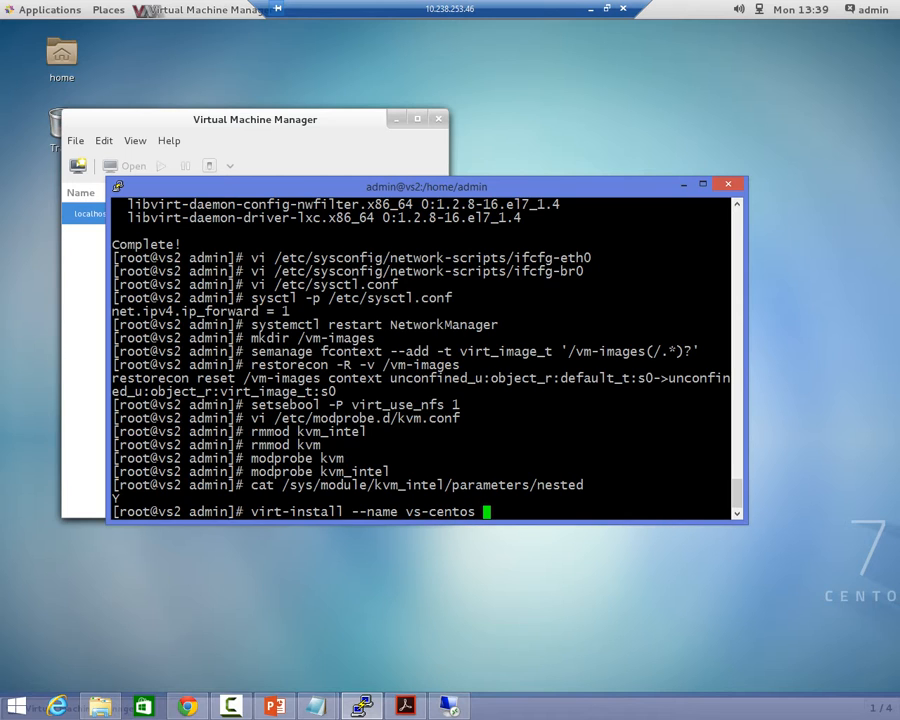
Add the option --network bridge:br0 to the virt-install command.
{"action": "key", "text": "alt+Tab"}
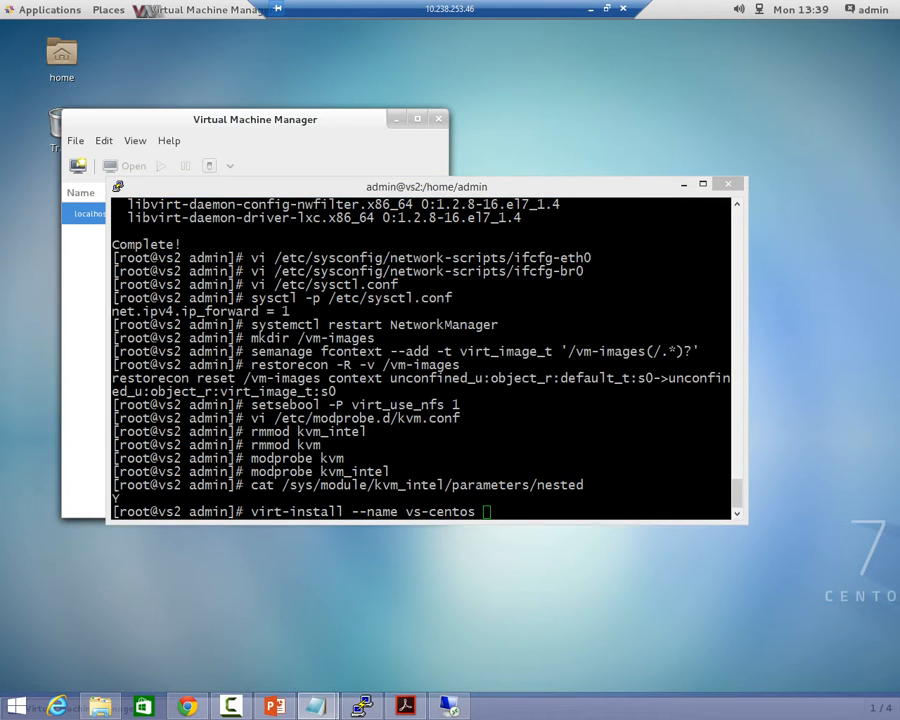
{"action": "key", "text": "alt+Tab"}
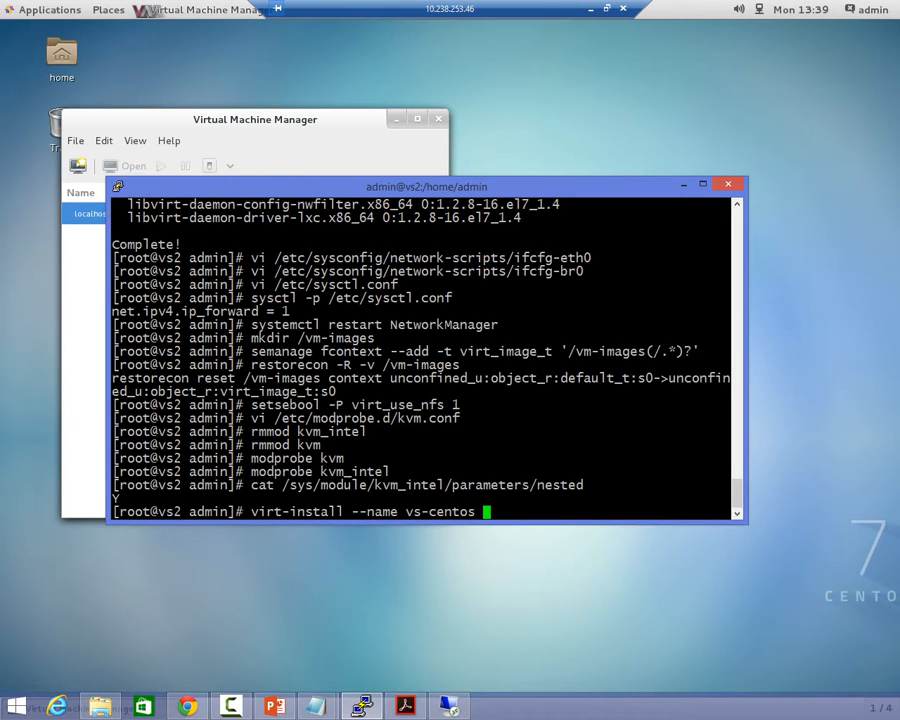
{"action": "type", "text": "--network bridg"}
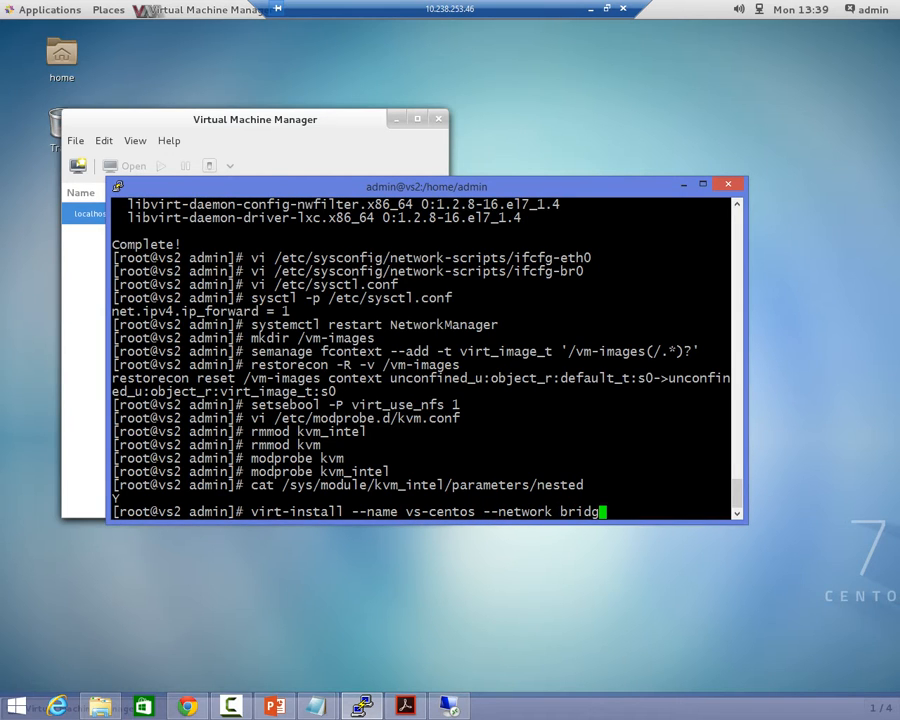
{"action": "type", "text": "e:br0 --disk path="}
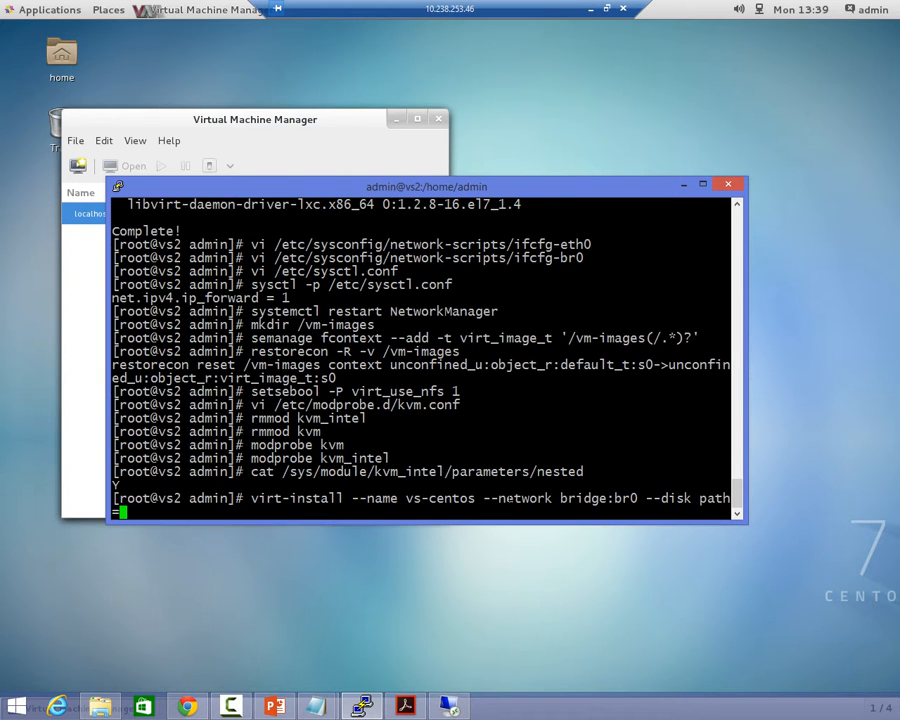
{"action": "type", "text": "/nfs-share"}
Add the option --disk path="/nfs-share/vs-centos.qcow2,size=10" to the virt-install command.
{"action": "key", "text": "BackSpace"}
{"action": "key", "text": "BackSpace"}
{"action": "key", "text": "BackSpace"}
{"action": "key", "text": "BackSpace"}
{"action": "key", "text": "BackSpace"}
{"action": "key", "text": "BackSpace"}
{"action": "key", "text": "BackSpace"}
{"action": "key", "text": "BackSpace"}
{"action": "key", "text": "BackSpace"}
{"action": "key", "text": "BackSpace"}
{"action": "type", "text": "\"/nfs-share/vs-centos.qcow"}
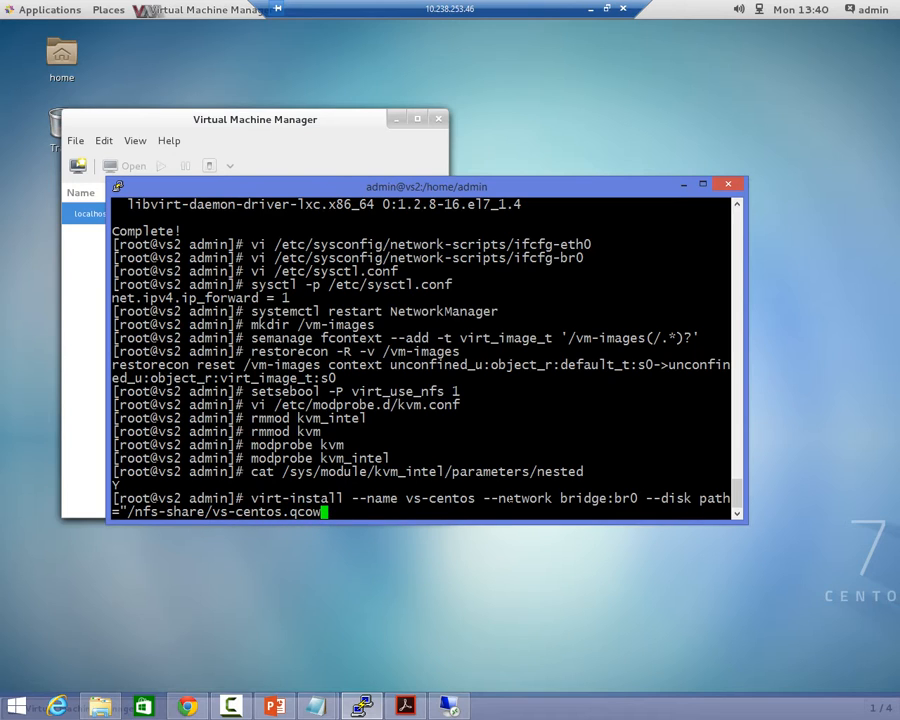
{"action": "type", "text": "2,size=10\""}
Add the options --graphics spice,listen=0.0.0.0 and --noautoconsole to the virt-install command.
{"action": "key", "text": "alt+Tab"}
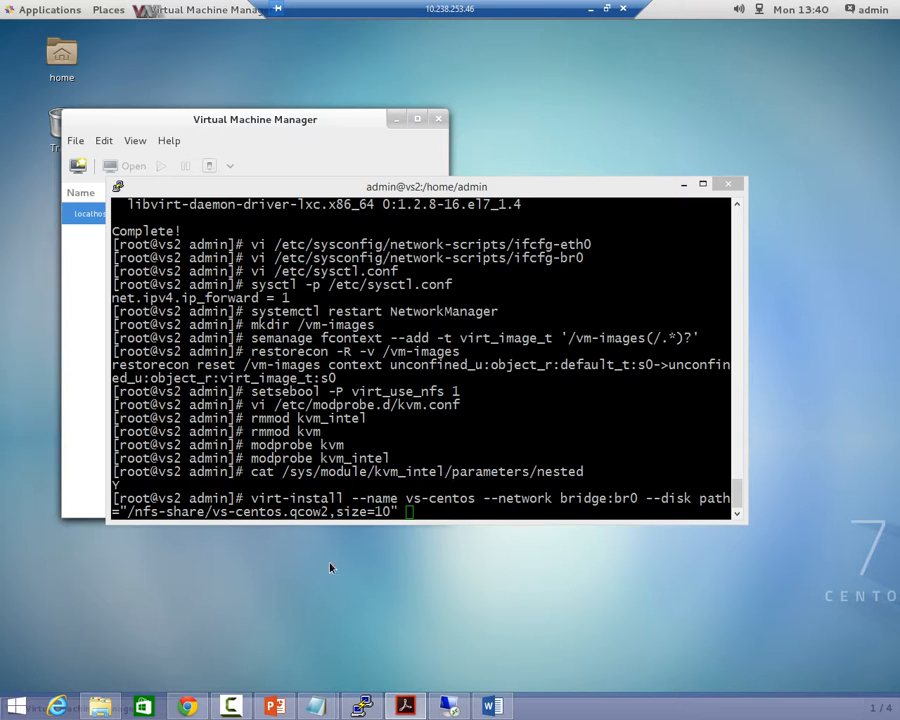
{"action": "key", "text": "alt+Tab"}
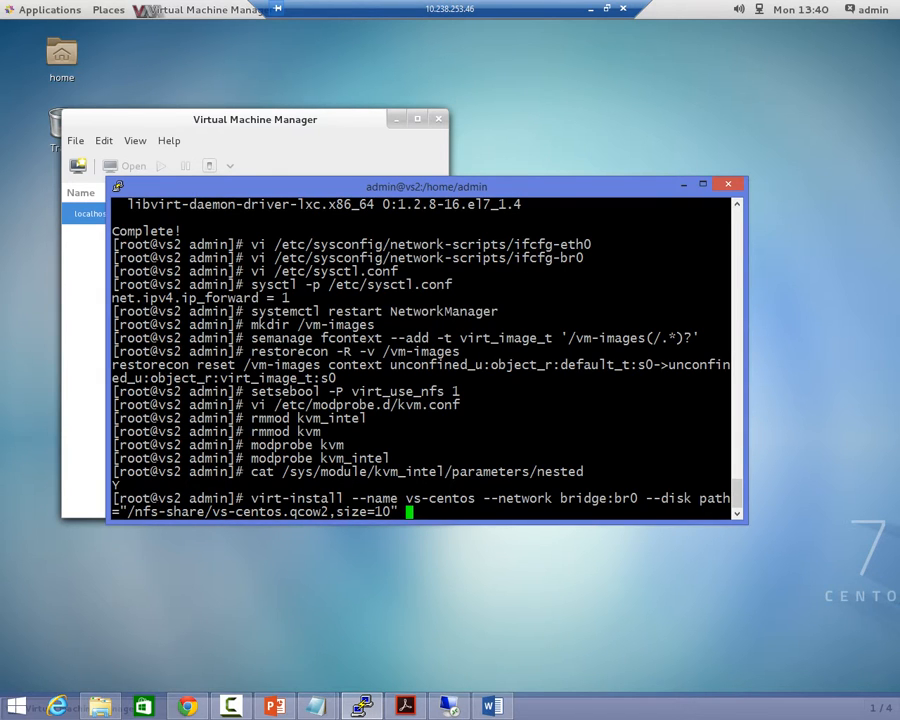
{"action": "type", "text": "--graphics spice"}
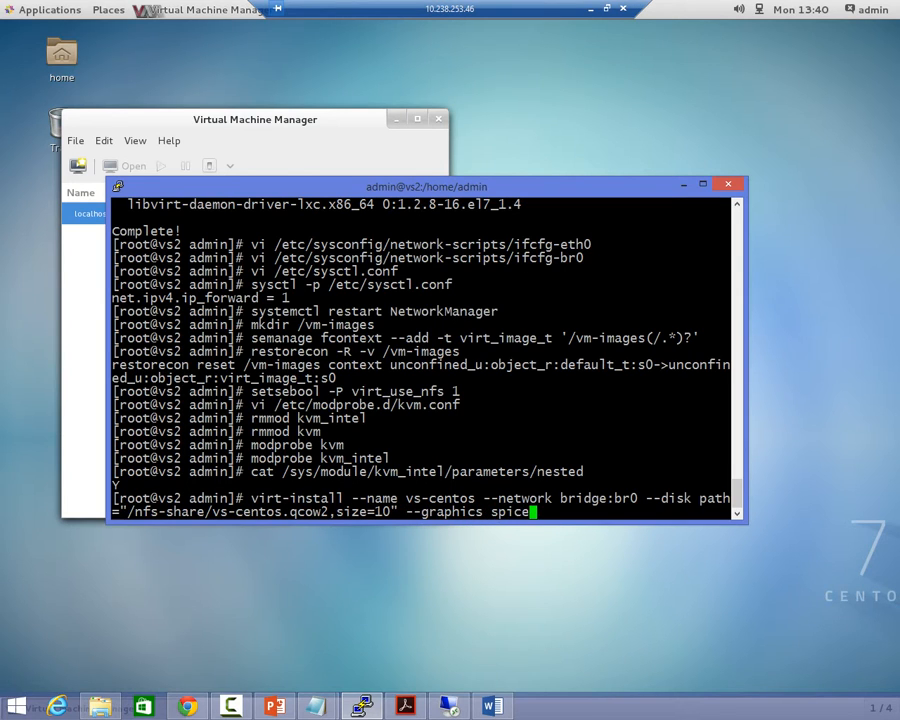
{"action": "type", "text": ",listen=0.0.0.0"}
{"action": "key", "text": "Left"}
{"action": "key", "text": "Left"}
{"action": "key", "text": "Left"}
{"action": "key", "text": "Left"}
{"action": "key", "text": "Left"}
{"action": "key", "text": "Left"}
{"action": "key", "text": "Left"}
{"action": "key", "text": "Left"}
{"action": "key", "text": "Left"}
{"action": "key", "text": "Left"}
{"action": "key", "text": "Left"}
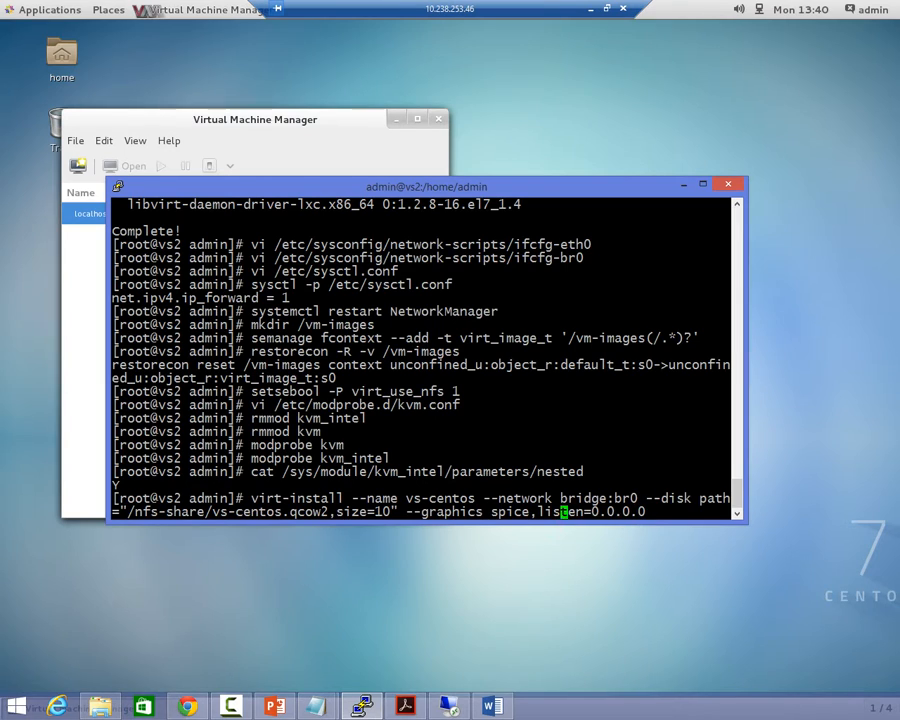
{"action": "key", "text": "Right"}
{"action": "key", "text": "Right"}
{"action": "key", "text": "Right"}
{"action": "key", "text": "Right"}
{"action": "key", "text": "End"}
{"action": "type", "text": "--noautoconsole --"}
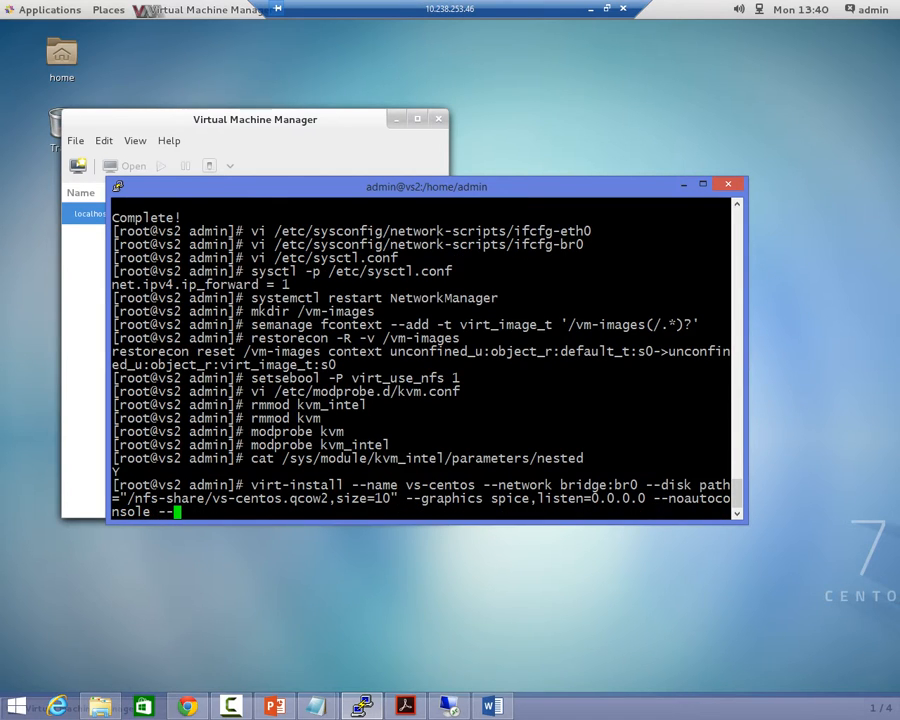
{"action": "type", "text": "location=\"/v"}
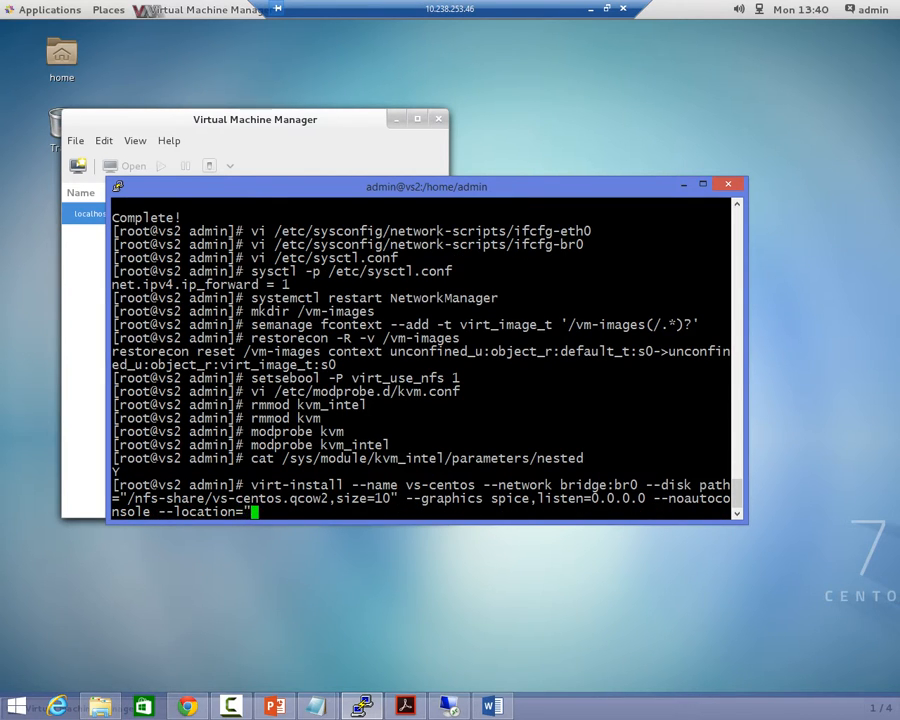
{"action": "type", "text": "m-"}
Add a --location= option to the virt-install command and try to enter the ISO path.
{"action": "key", "text": "BackSpace"}
{"action": "key", "text": "BackSpace"}
{"action": "key", "text": "BackSpace"}
{"action": "key", "text": "BackSpace"}
{"action": "type", "text": "IS"}
{"action": "key", "text": "BackSpace"}
{"action": "key", "text": "BackSpace"}
{"action": "key", "text": "BackSpace"}
{"action": "type", "text": "ISO/"}
{"action": "key", "text": "BackSpace"}
{"action": "type", "text": "s/"}
{"action": "key", "text": "BackSpace"}
{"action": "key", "text": "BackSpace"}
{"action": "key", "text": "BackSpace"}
{"action": "key", "text": "BackSpace"}
{"action": "key", "text": "BackSpace"}
Look up the installation images in the home folder's ISOs directory on the remote desktop, and return to the PuTTY terminal.
{"action": "left_click", "coordinate": [249, 613]}
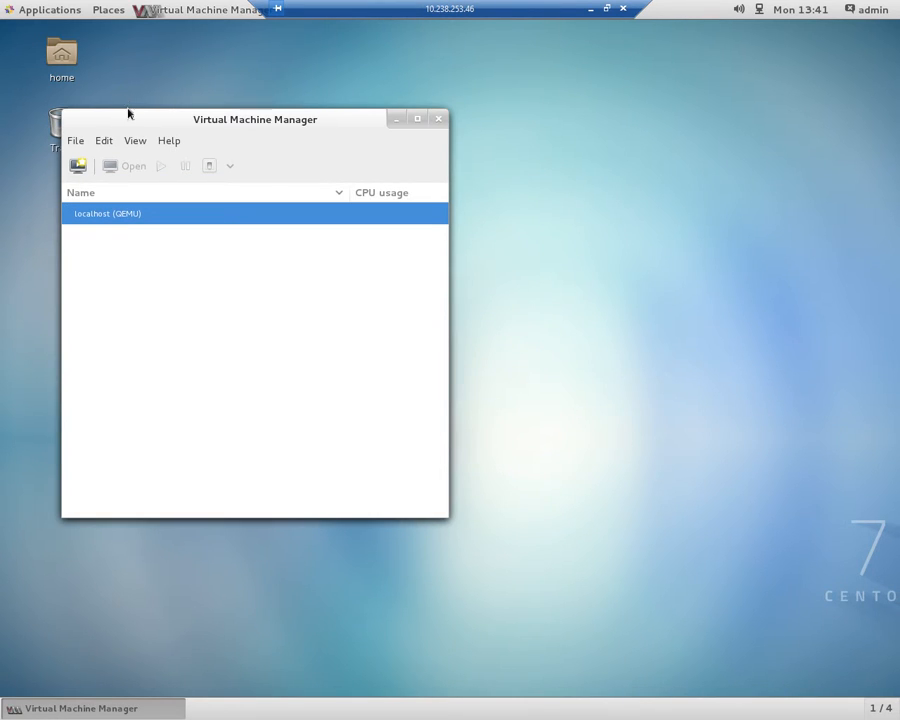
{"action": "left_click_drag", "start_coordinate": [253, 110], "coordinate": [369, 102]}
{"action": "left_click", "coordinate": [51, 61]}
{"action": "double_click", "coordinate": [51, 61]}
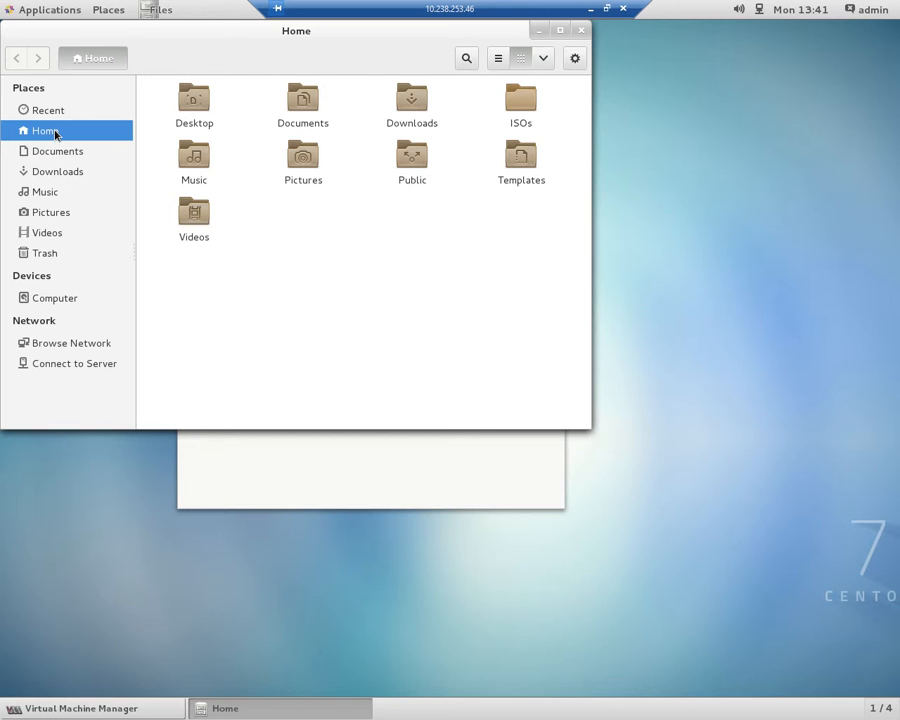
{"action": "left_click", "coordinate": [522, 110]}
{"action": "double_click", "coordinate": [522, 110]}
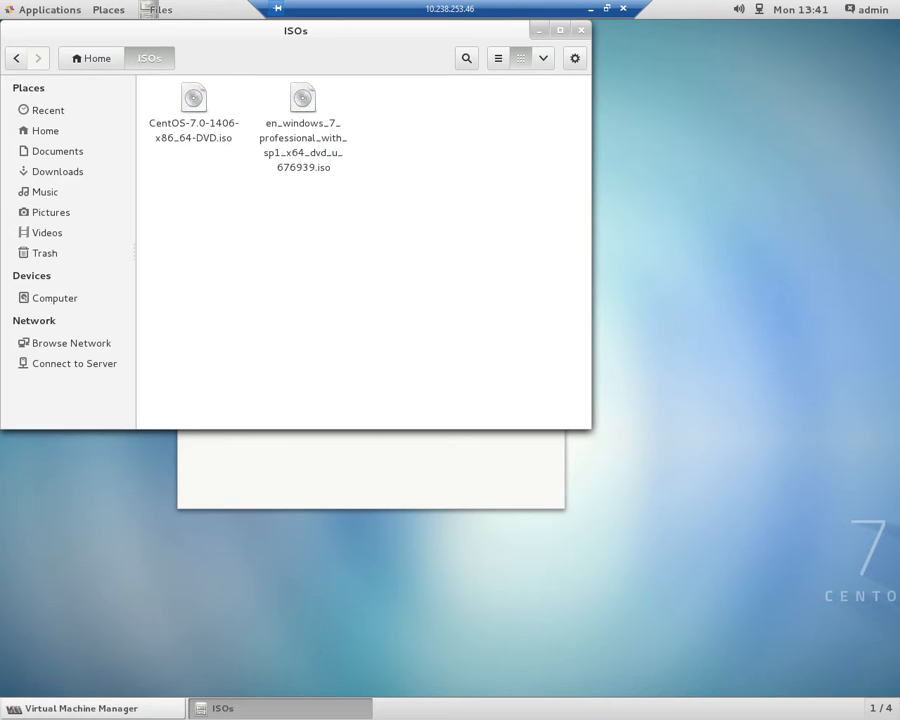
{"action": "key", "text": "alt+Tab"}
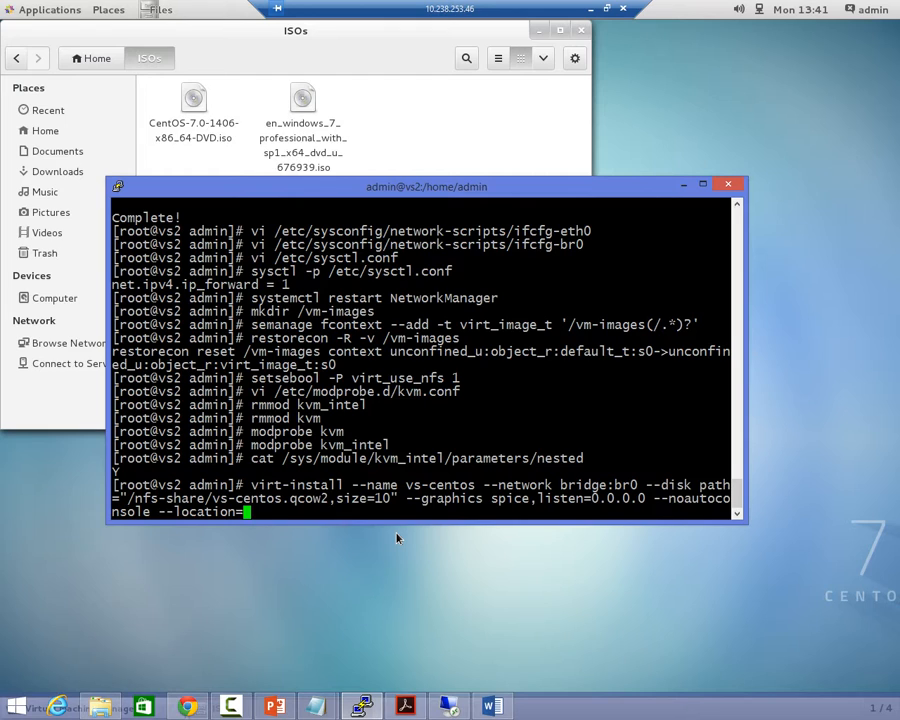
Try to enter the ISO path under /home as the --location value.
{"action": "type", "text": "/home/ad"}
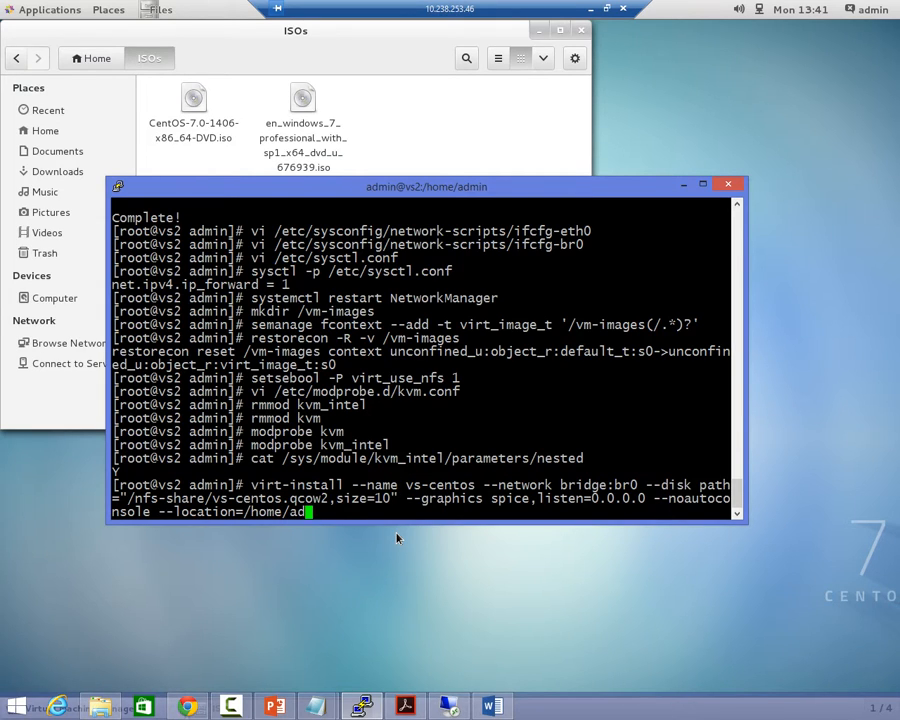
Erase the unfinished virt-install command from the prompt.
{"action": "key", "text": "BackSpace"}
{"action": "key", "text": "BackSpace"}
{"action": "key", "text": "BackSpace"}
{"action": "key", "text": "BackSpace"}
{"action": "key", "text": "BackSpace"}
{"action": "key", "text": "BackSpace"}
{"action": "key", "text": "BackSpace"}
{"action": "key", "text": "BackSpace"}
{"action": "key", "text": "BackSpace"}
{"action": "key", "text": "BackSpace"}
{"action": "key", "text": "BackSpace"}
{"action": "key", "text": "BackSpace"}
{"action": "key", "text": "BackSpace"}
{"action": "key", "text": "BackSpace"}
{"action": "key", "text": "BackSpace"}
{"action": "key", "text": "BackSpace"}
{"action": "key", "text": "BackSpace"}
{"action": "key", "text": "BackSpace"}
{"action": "key", "text": "BackSpace"}
{"action": "key", "text": "BackSpace"}
{"action": "key", "text": "BackSpace"}
{"action": "key", "text": "BackSpace"}
{"action": "key", "text": "BackSpace"}
{"action": "key", "text": "BackSpace"}
{"action": "key", "text": "BackSpace"}
{"action": "key", "text": "BackSpace"}
{"action": "key", "text": "BackSpace"}
{"action": "key", "text": "BackSpace"}
{"action": "key", "text": "BackSpace"}
{"action": "key", "text": "BackSpace"}
{"action": "key", "text": "BackSpace"}
{"action": "key", "text": "BackSpace"}
{"action": "key", "text": "BackSpace"}
{"action": "key", "text": "BackSpace"}
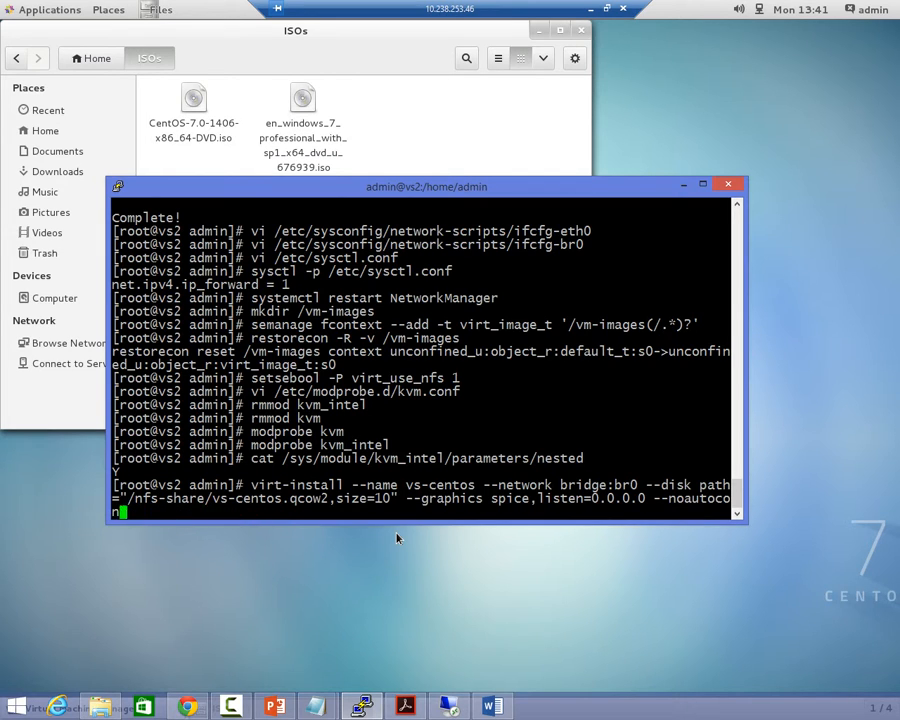
{"action": "key", "text": "BackSpace"}
{"action": "key", "text": "BackSpace"}
{"action": "key", "text": "BackSpace"}
{"action": "key", "text": "BackSpace"}
{"action": "key", "text": "BackSpace"}
{"action": "key", "text": "BackSpace"}
{"action": "key", "text": "BackSpace"}
{"action": "key", "text": "BackSpace"}
{"action": "key", "text": "BackSpace"}
{"action": "key", "text": "BackSpace"}
{"action": "key", "text": "BackSpace"}
{"action": "key", "text": "BackSpace"}
{"action": "key", "text": "BackSpace"}
{"action": "key", "text": "BackSpace"}
{"action": "key", "text": "BackSpace"}
{"action": "key", "text": "BackSpace"}
{"action": "key", "text": "BackSpace"}
{"action": "key", "text": "BackSpace"}
{"action": "key", "text": "BackSpace"}
{"action": "key", "text": "BackSpace"}
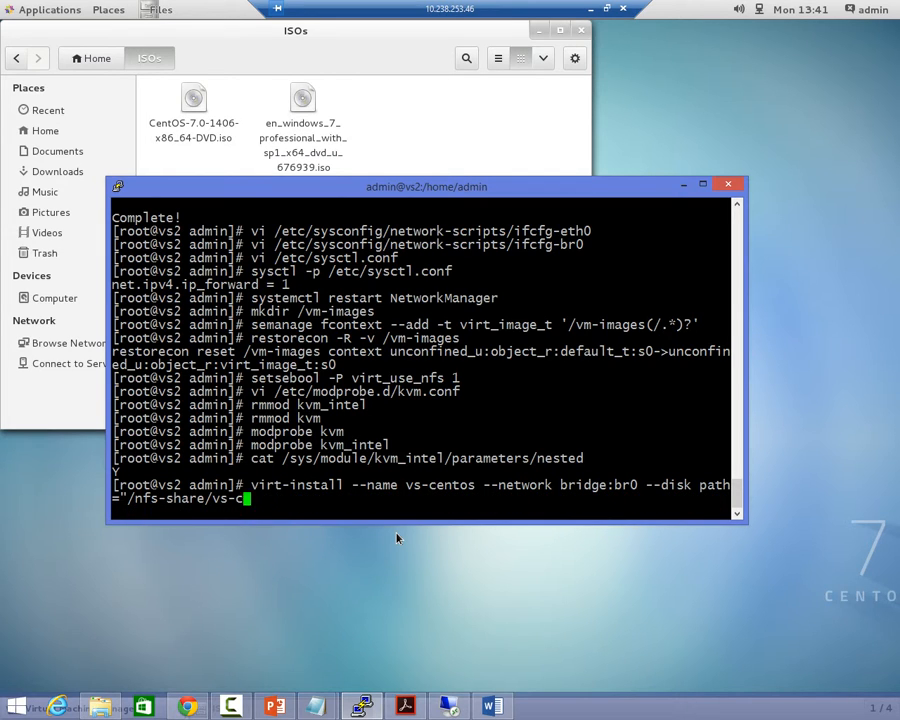
{"action": "key", "text": "BackSpace"}
{"action": "key", "text": "BackSpace"}
{"action": "key", "text": "BackSpace"}
{"action": "key", "text": "BackSpace"}
{"action": "key", "text": "BackSpace"}
{"action": "key", "text": "BackSpace"}
{"action": "key", "text": "BackSpace"}
{"action": "key", "text": "BackSpace"}
{"action": "key", "text": "BackSpace"}
{"action": "key", "text": "BackSpace"}
{"action": "key", "text": "BackSpace"}
{"action": "key", "text": "BackSpace"}
{"action": "key", "text": "BackSpace"}
{"action": "key", "text": "BackSpace"}
{"action": "key", "text": "BackSpace"}
{"action": "key", "text": "BackSpace"}
{"action": "key", "text": "BackSpace"}
{"action": "key", "text": "BackSpace"}
{"action": "key", "text": "BackSpace"}
{"action": "key", "text": "BackSpace"}
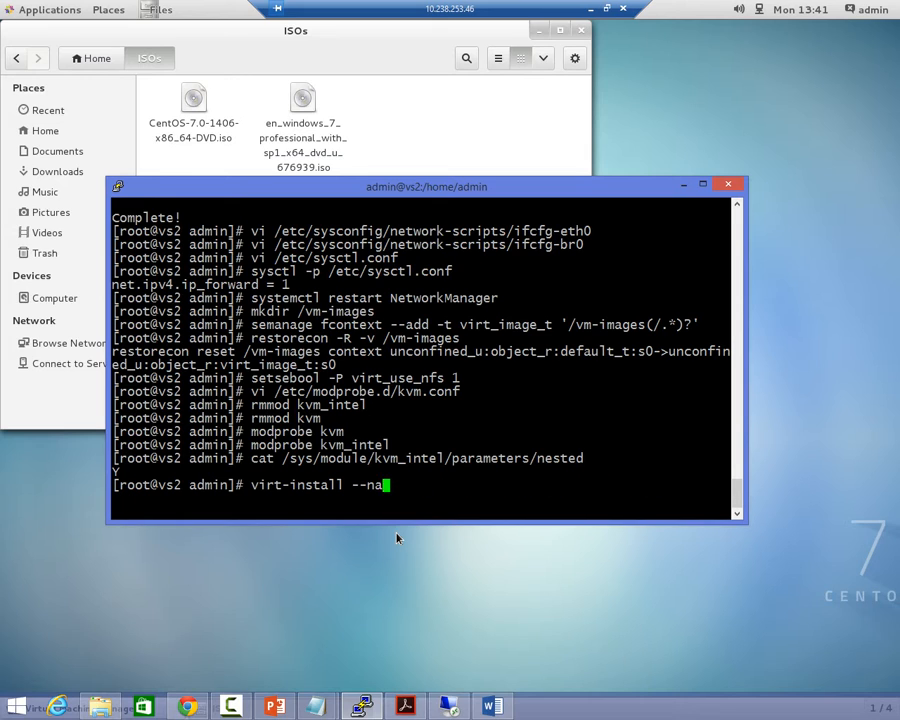
Back on the remote desktop, close the file browser and start a new local-media VM using CentOS-7.0-1406-x86_64-DVD.iso from the ISOs pool.
{"action": "left_click", "coordinate": [406, 117]}
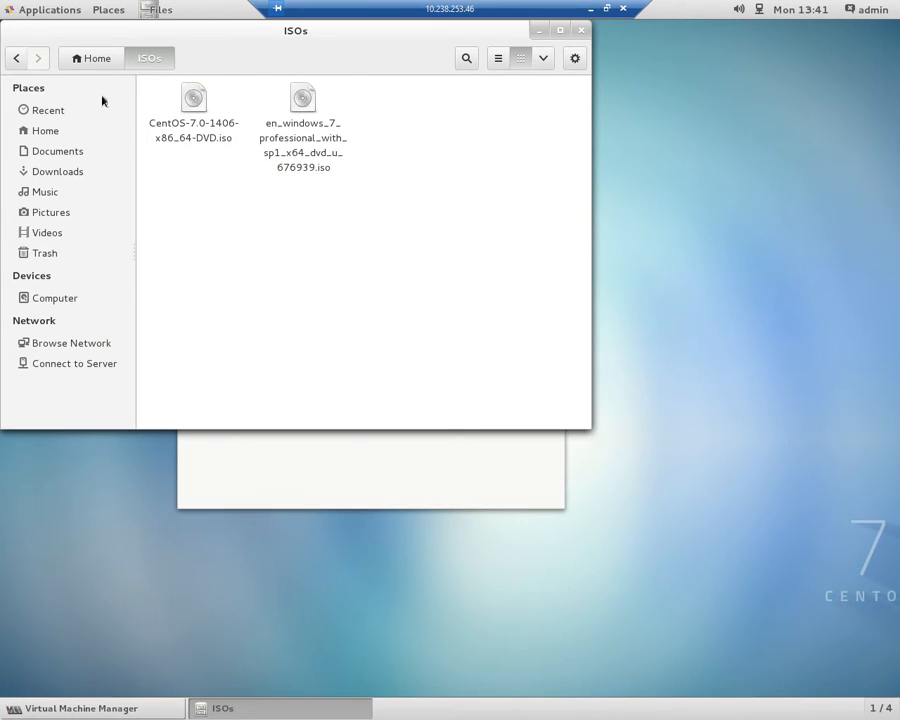
{"action": "left_click", "coordinate": [582, 30]}
{"action": "left_click", "coordinate": [197, 160]}
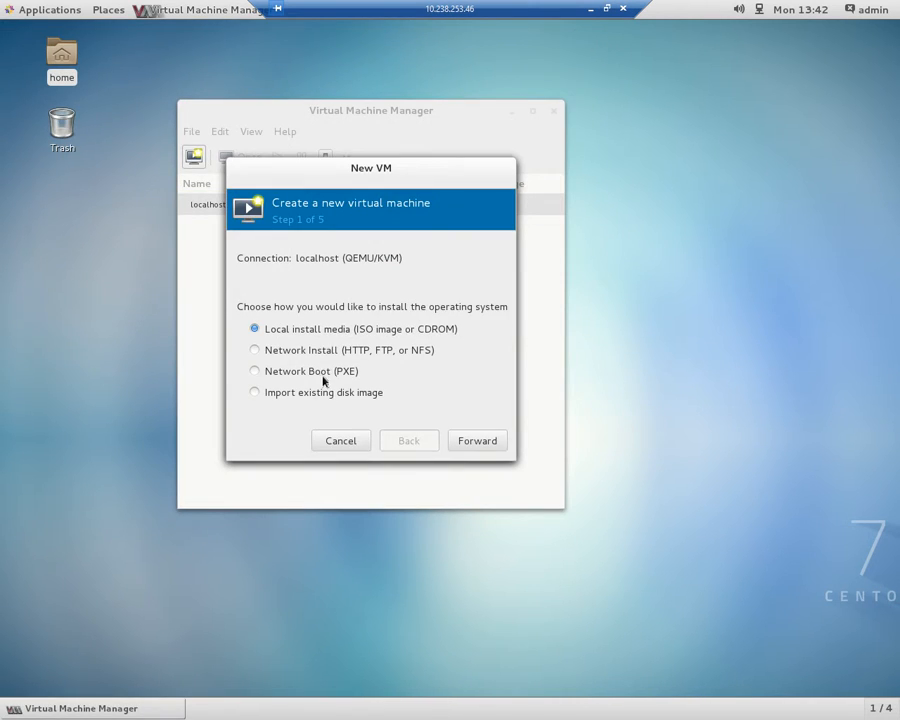
{"action": "left_click", "coordinate": [470, 444]}
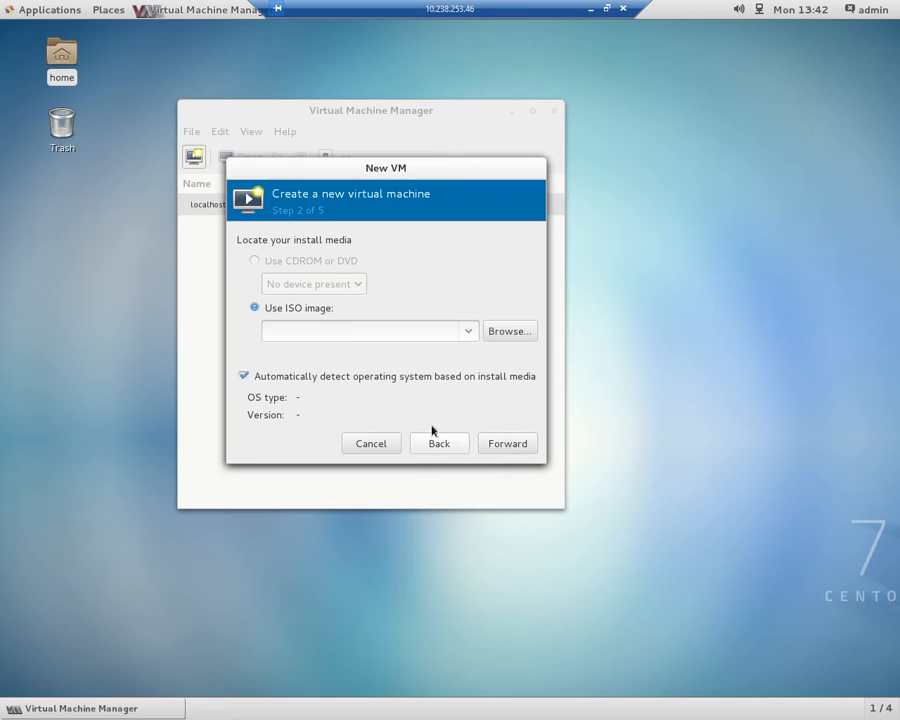
{"action": "left_click", "coordinate": [500, 336]}
{"action": "left_click", "coordinate": [213, 258]}
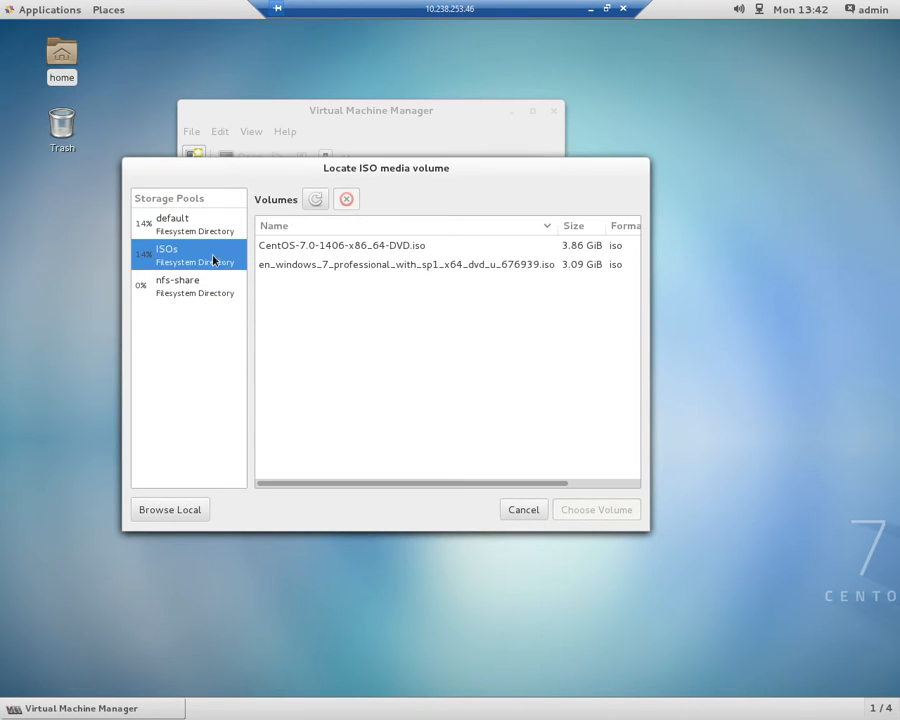
{"action": "left_click", "coordinate": [315, 249]}
{"action": "left_click", "coordinate": [593, 514]}
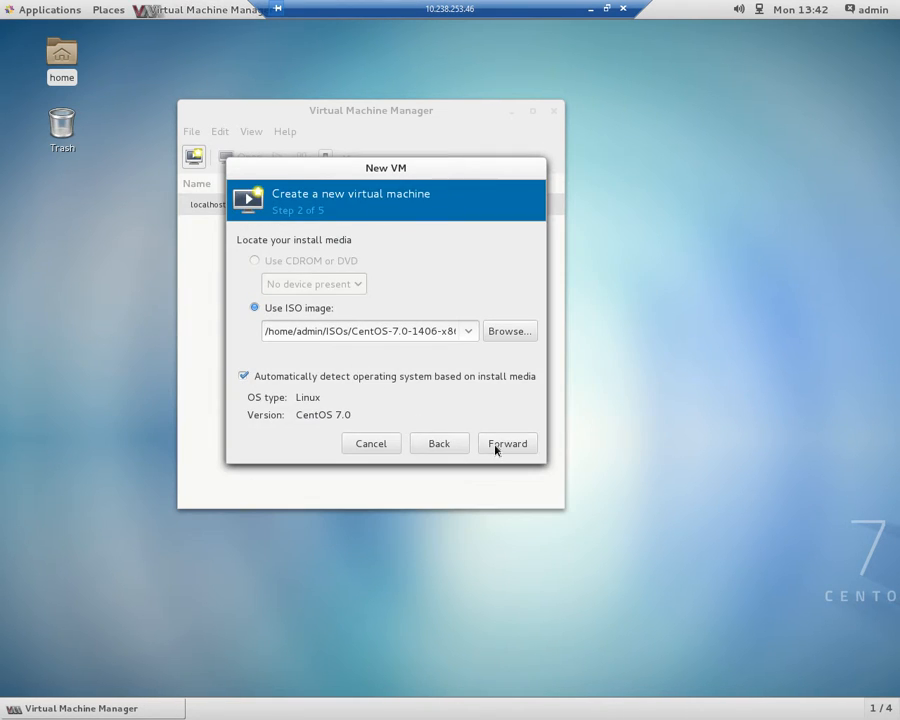
{"action": "left_click", "coordinate": [497, 446]}
Set the new VM's memory to 2048 MiB and its CPUs to 2, and continue to the storage settings.
{"action": "double_click", "coordinate": [342, 304]}
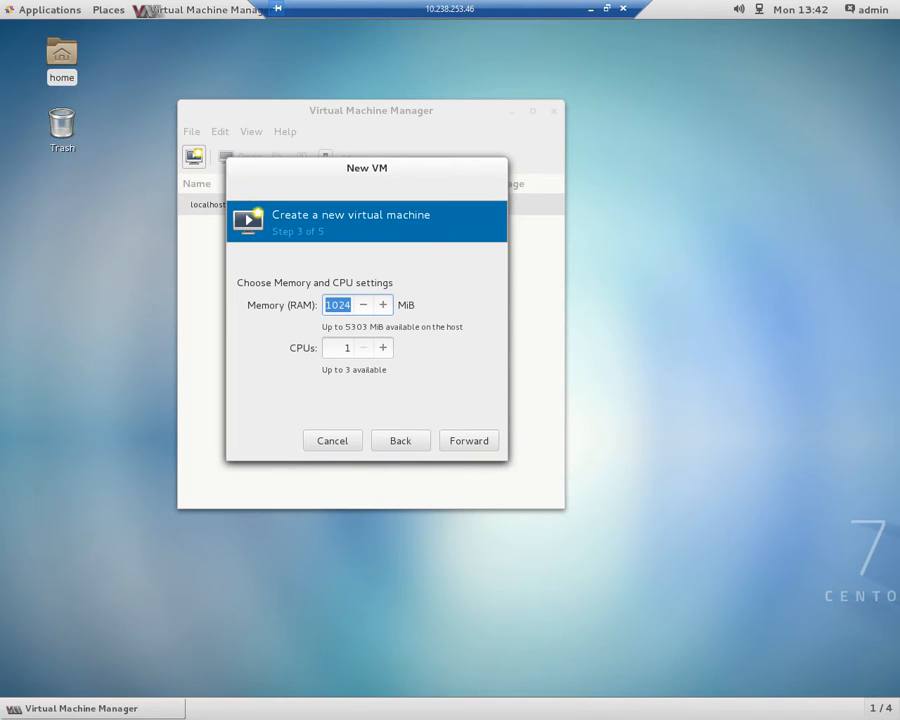
{"action": "type", "text": "2048"}
{"action": "left_click", "coordinate": [382, 348]}
{"action": "left_click", "coordinate": [382, 348]}
{"action": "left_click", "coordinate": [468, 440]}
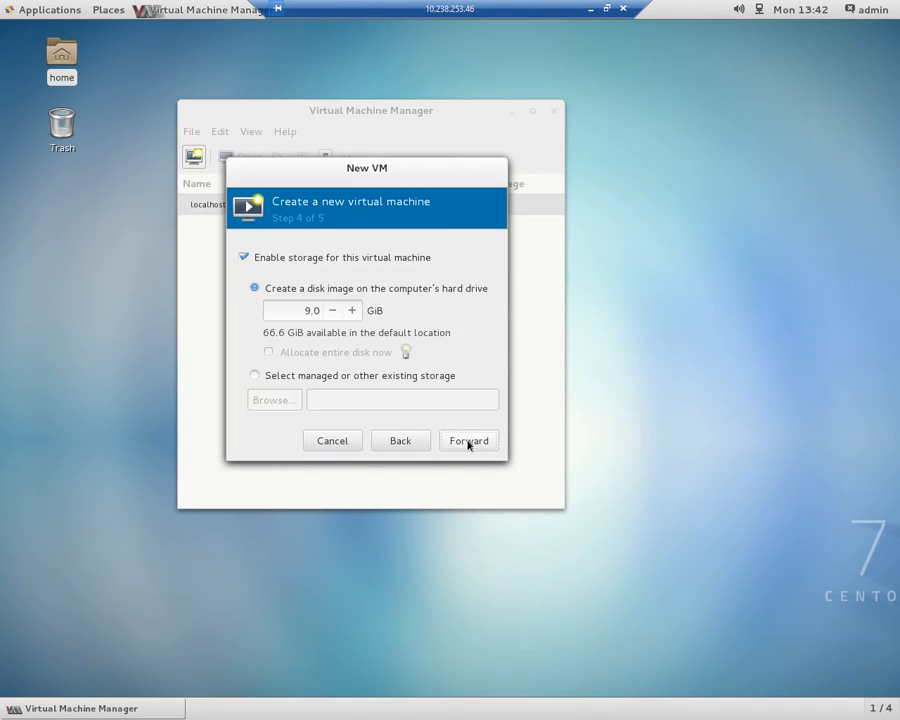
Create a qcow2 volume named vs-centos in the nfs-share pool and use it as the new VM's storage.
{"action": "left_click", "coordinate": [321, 378]}
{"action": "left_click", "coordinate": [292, 404]}
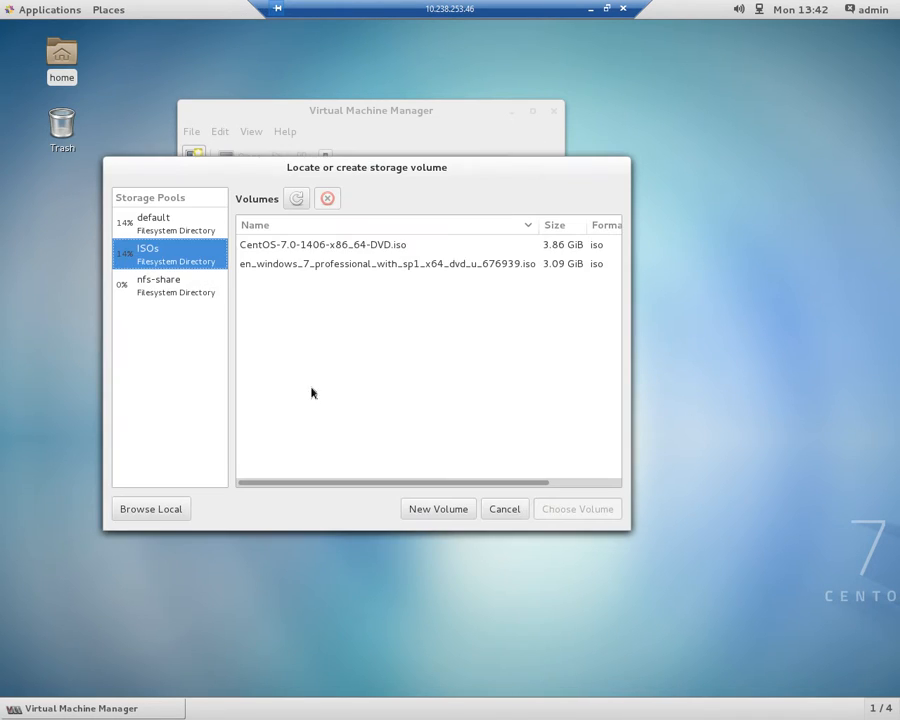
{"action": "left_click", "coordinate": [187, 286]}
{"action": "left_click", "coordinate": [434, 508]}
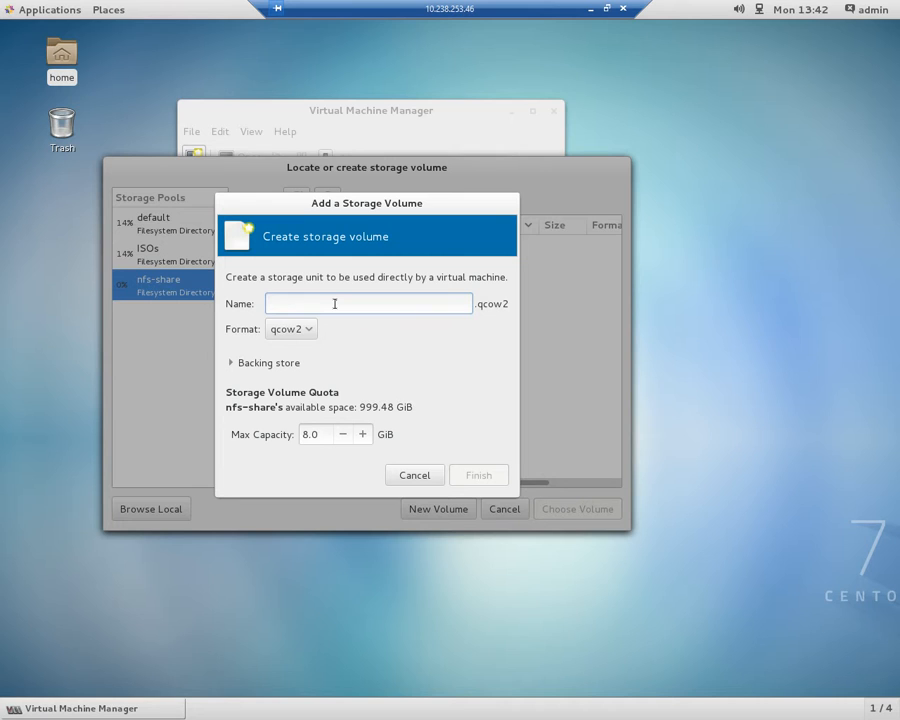
{"action": "type", "text": "vs-centos"}
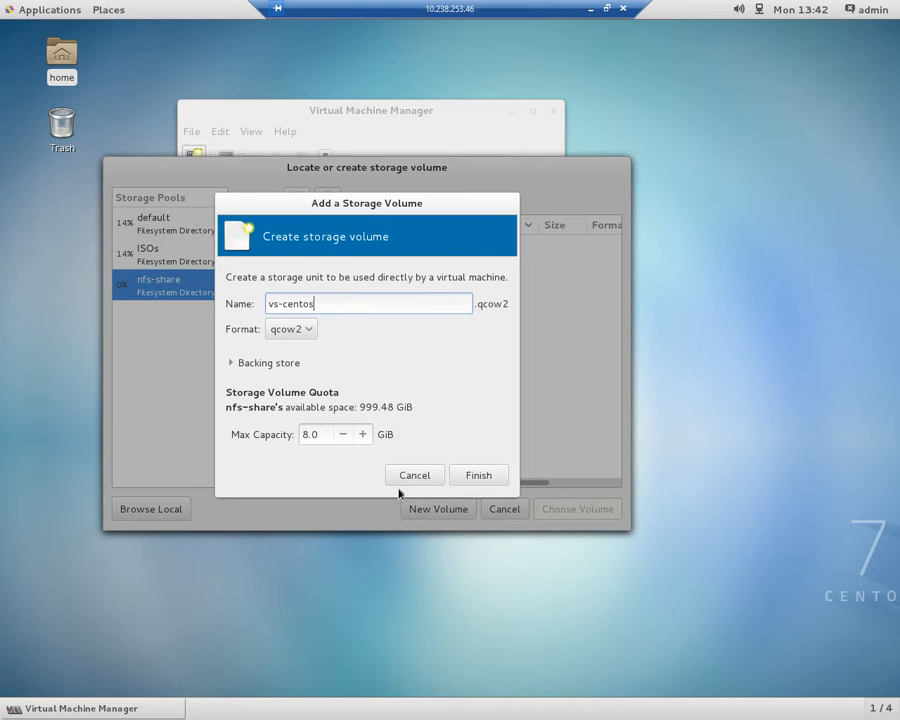
{"action": "left_click", "coordinate": [476, 476]}
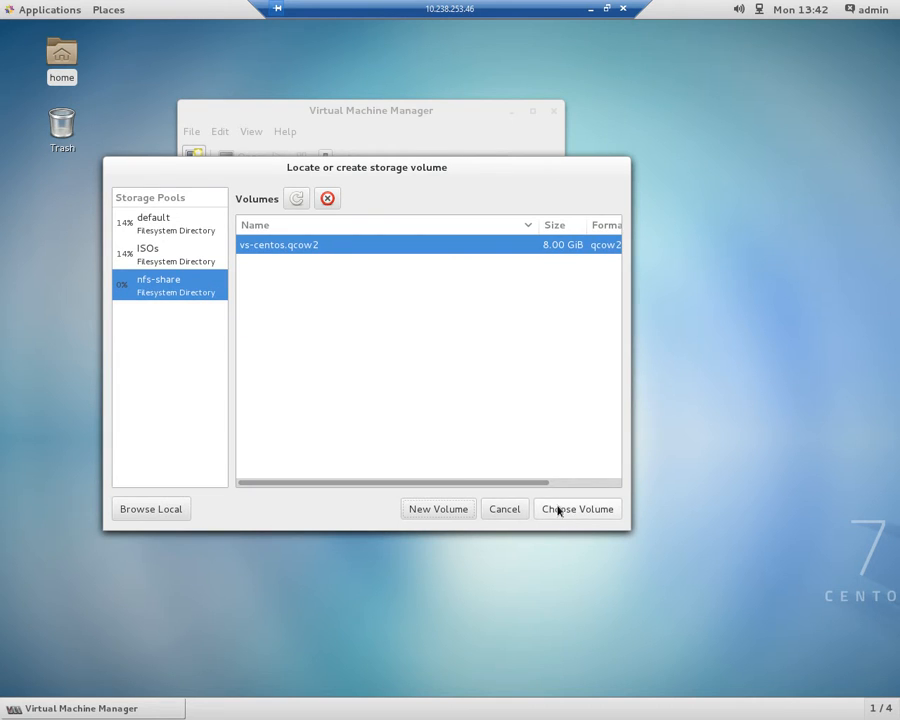
{"action": "left_click", "coordinate": [558, 510]}
{"action": "left_click", "coordinate": [459, 444]}
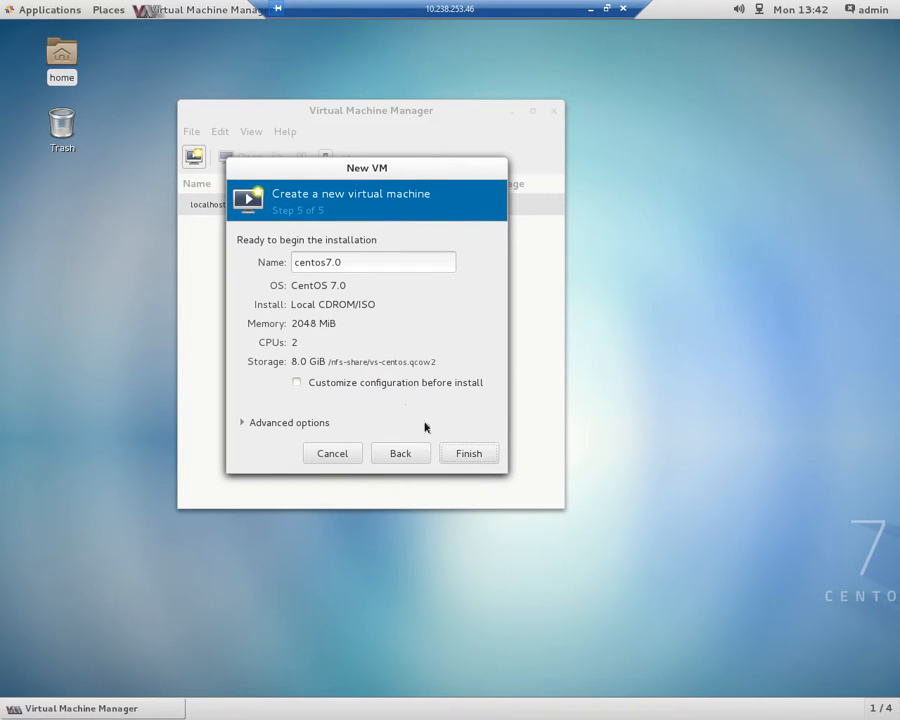
Choose to customize the centos7.0 configuration before install, then set Disk 1's bus to VirtIO and apply it.
{"action": "left_click", "coordinate": [396, 382]}
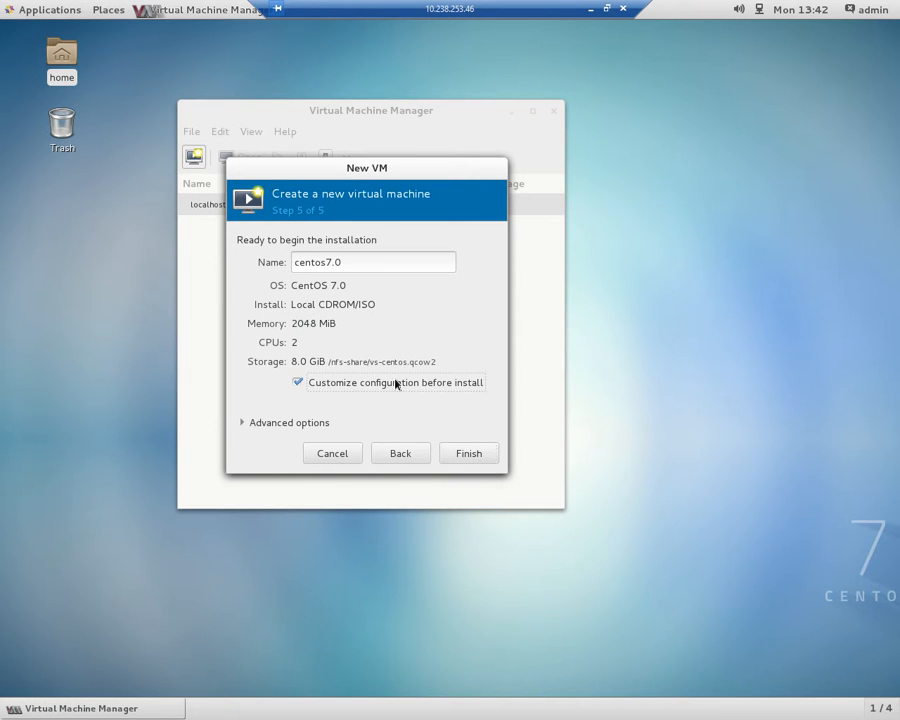
{"action": "left_click", "coordinate": [474, 455]}
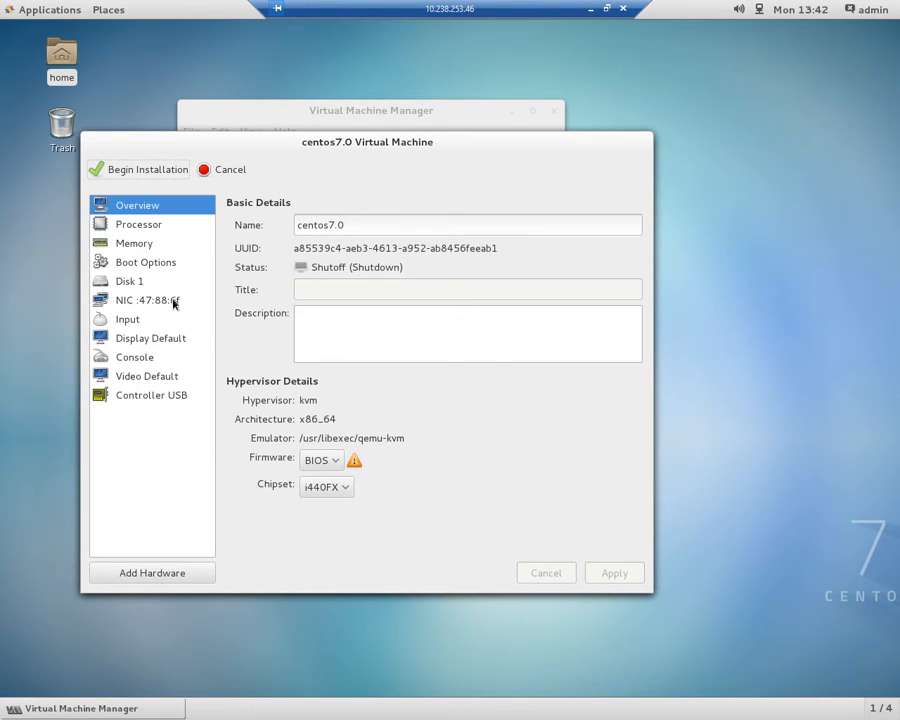
{"action": "left_click", "coordinate": [150, 284]}
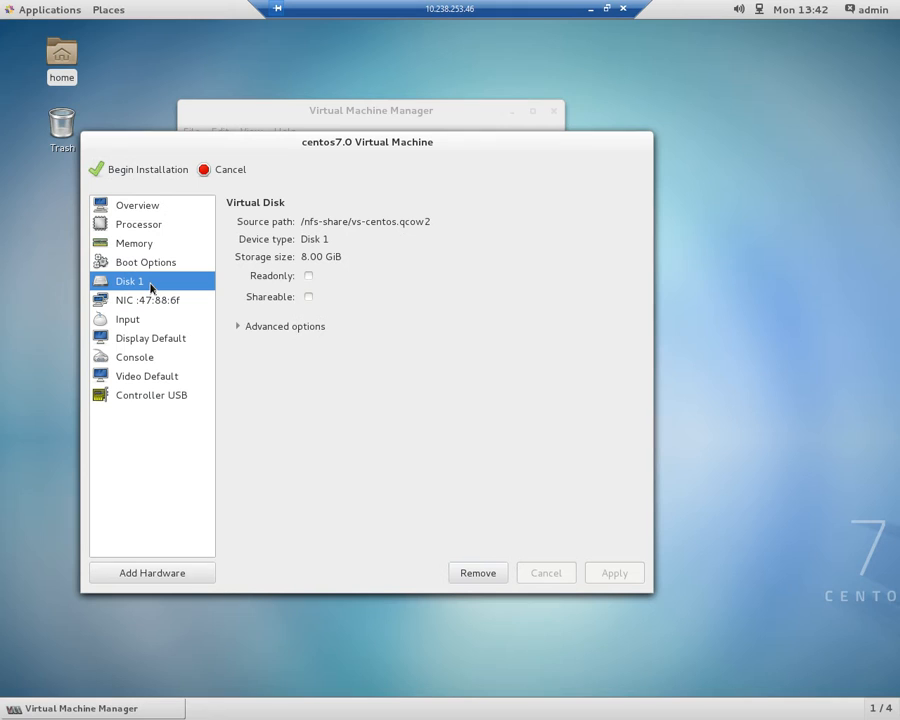
{"action": "left_click", "coordinate": [252, 327]}
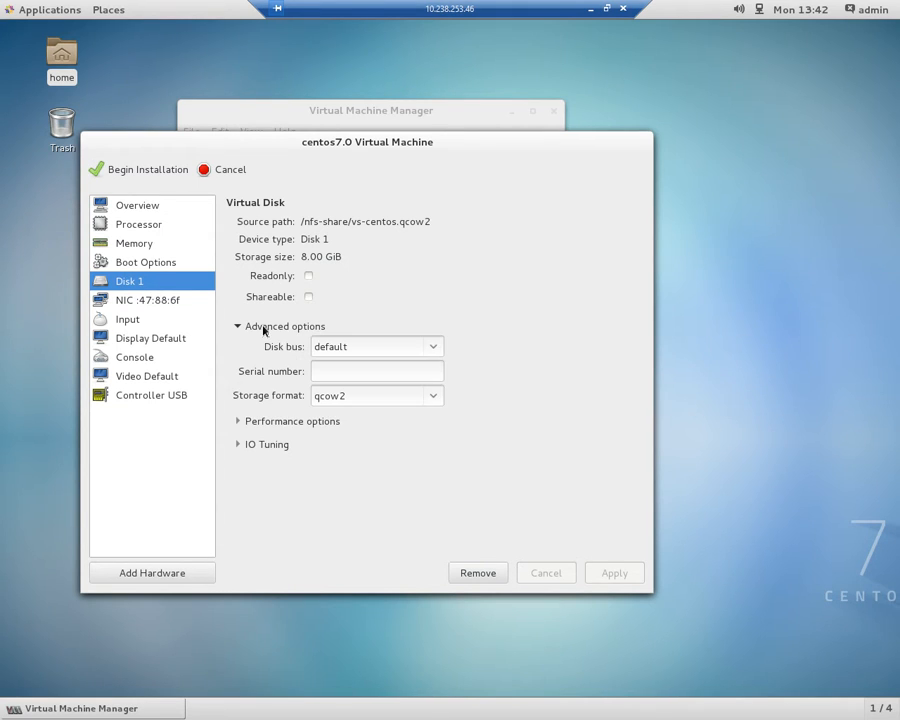
{"action": "left_click", "coordinate": [428, 347]}
{"action": "left_click", "coordinate": [364, 446]}
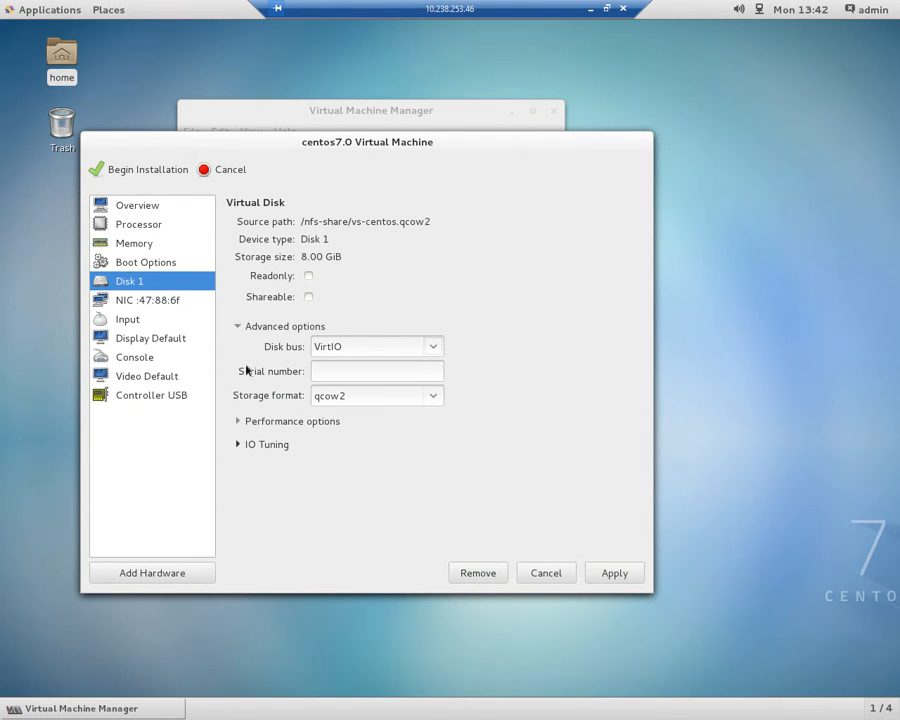
{"action": "left_click", "coordinate": [152, 342]}
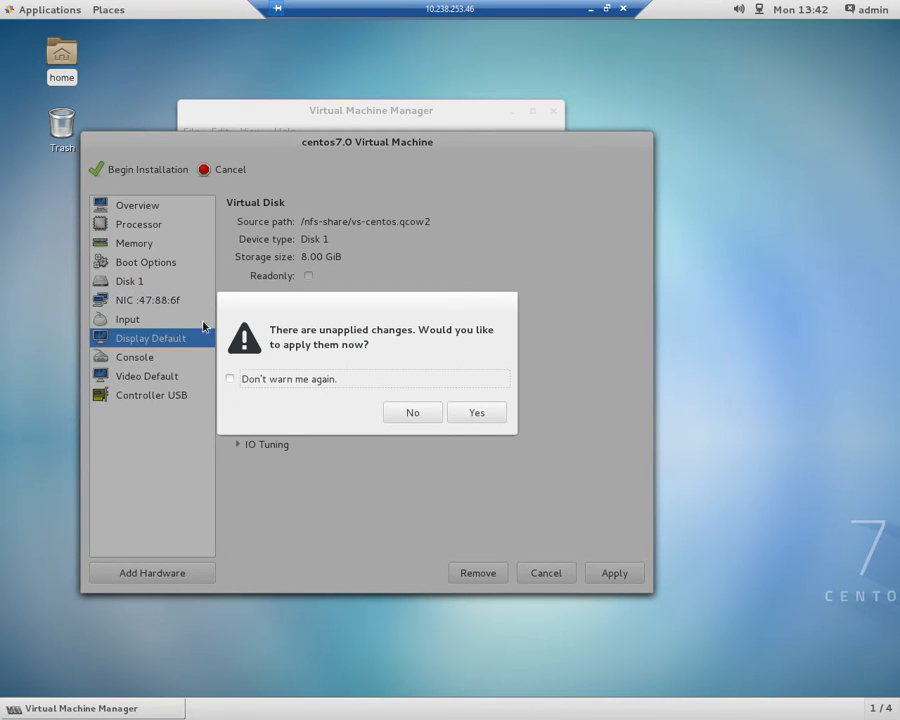
{"action": "left_click", "coordinate": [460, 412]}
Set the VM's default display type to Spice server and apply the change.
{"action": "left_click", "coordinate": [383, 223]}
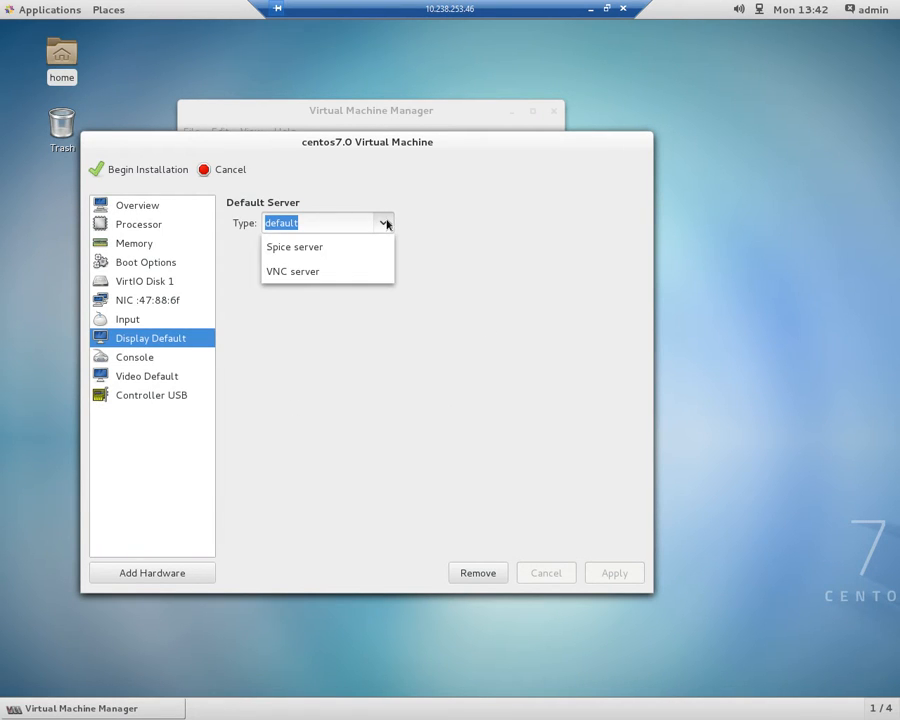
{"action": "left_click", "coordinate": [383, 223]}
{"action": "left_click", "coordinate": [383, 223]}
{"action": "left_click", "coordinate": [341, 250]}
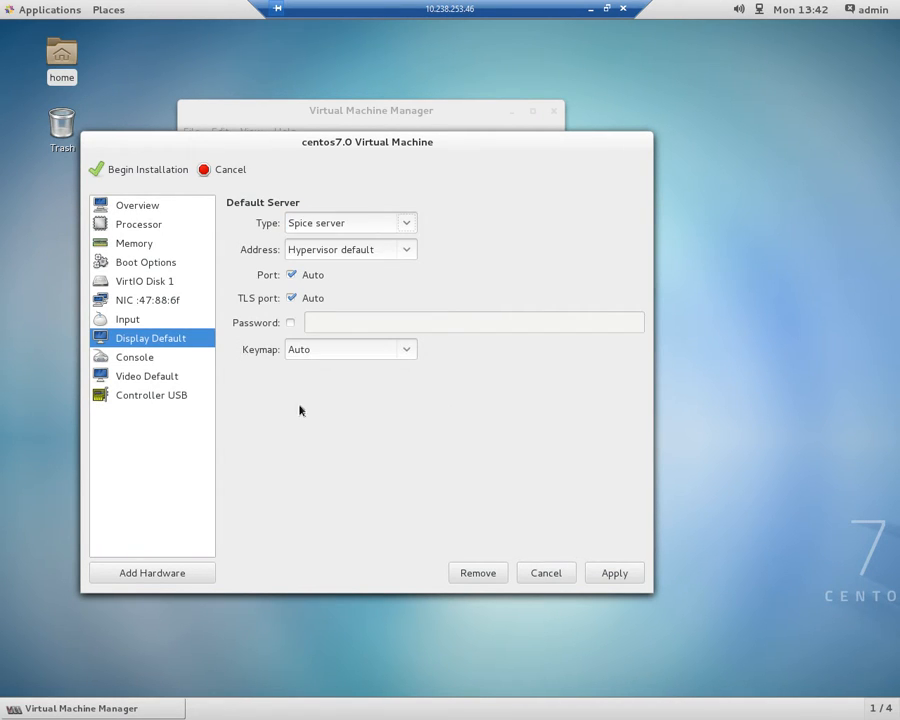
{"action": "left_click", "coordinate": [608, 576]}
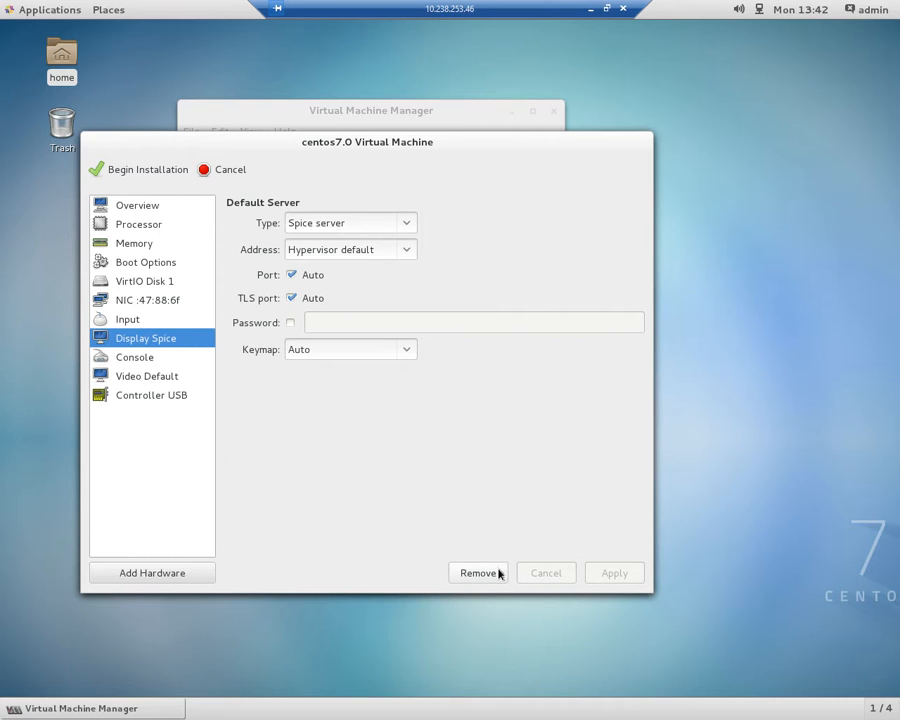
Try adding another Spice server graphics device, and remove the duplicate display from the VM.
{"action": "left_click", "coordinate": [171, 576]}
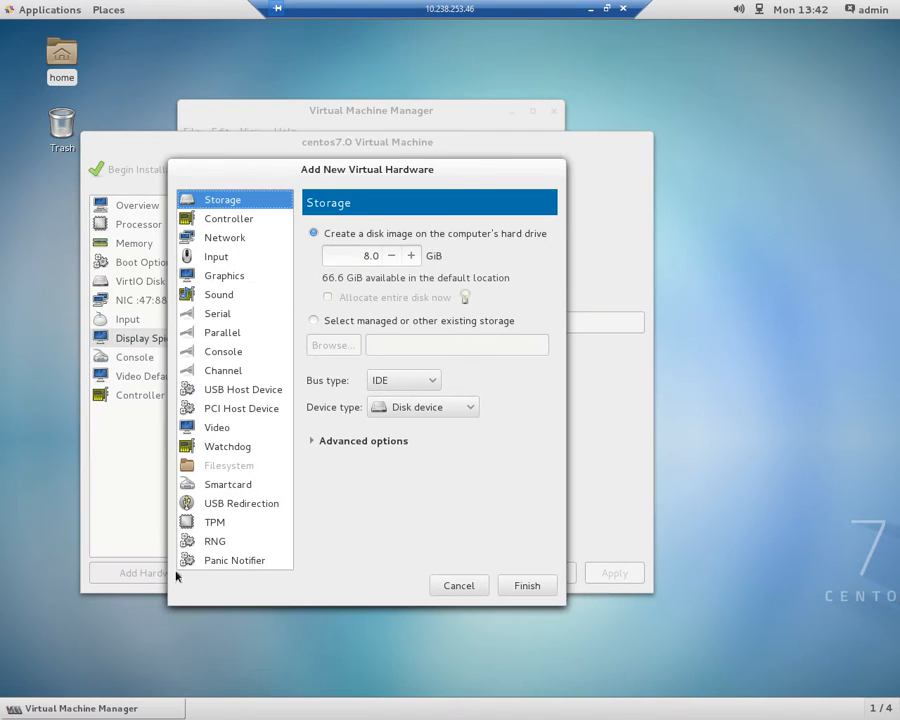
{"action": "left_click", "coordinate": [230, 280]}
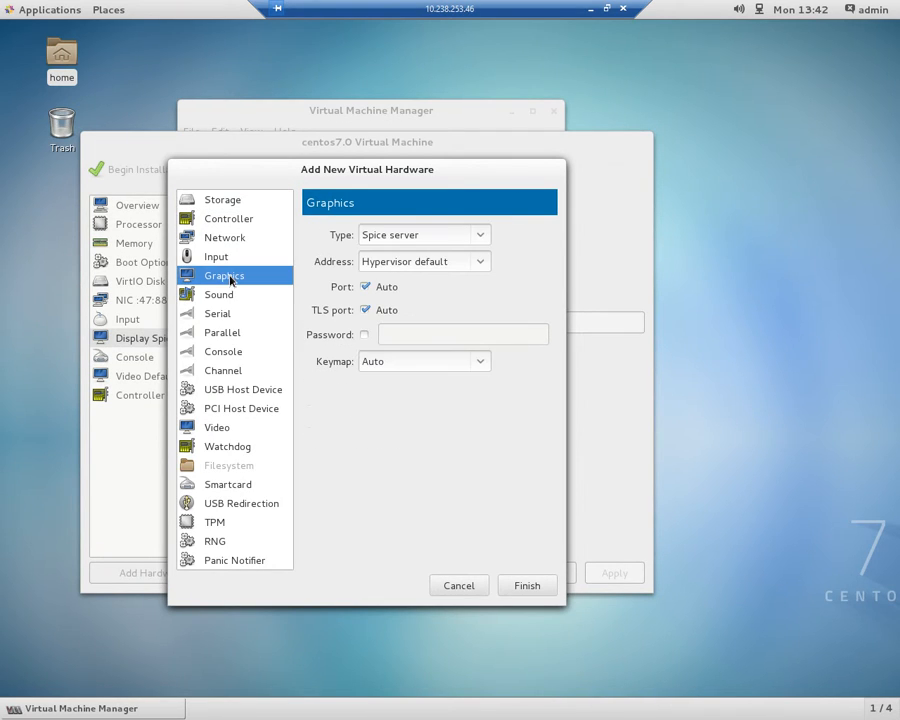
{"action": "left_click", "coordinate": [511, 588]}
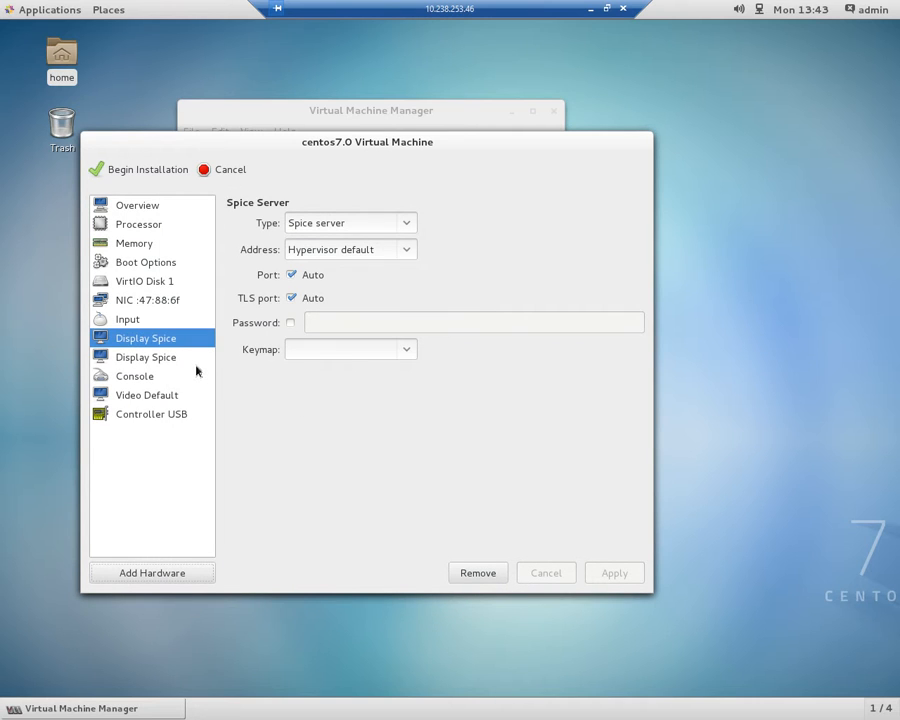
{"action": "left_click", "coordinate": [195, 360]}
{"action": "left_click", "coordinate": [485, 571]}
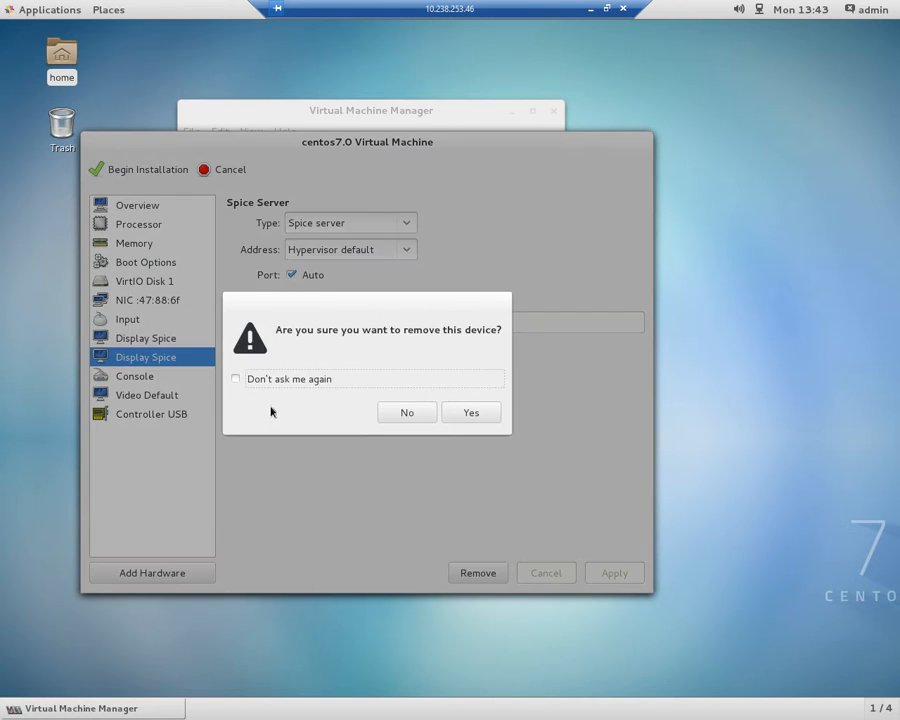
{"action": "key", "text": "Return"}
Set the VM's video model to QXL and apply the change.
{"action": "left_click", "coordinate": [166, 378]}
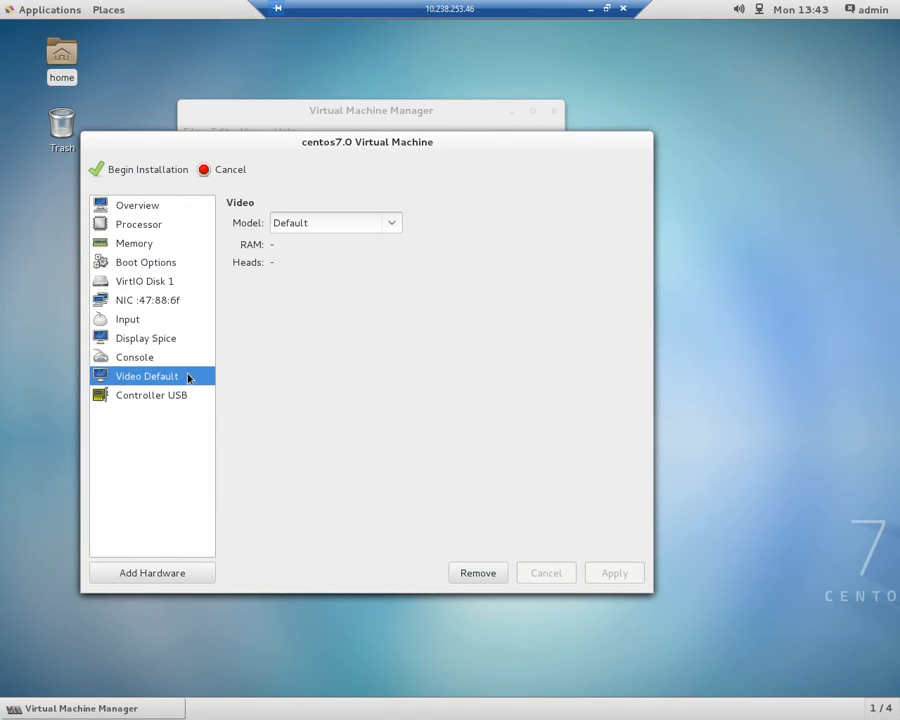
{"action": "left_click", "coordinate": [397, 222]}
{"action": "left_click", "coordinate": [398, 224]}
{"action": "left_click", "coordinate": [398, 224]}
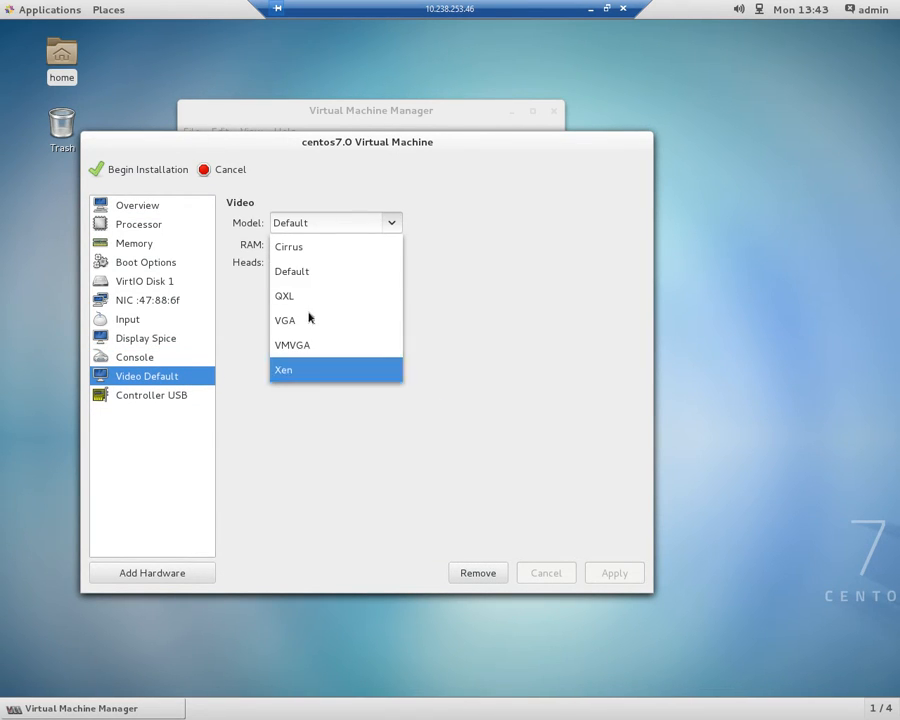
{"action": "left_click", "coordinate": [307, 297]}
{"action": "left_click", "coordinate": [603, 573]}
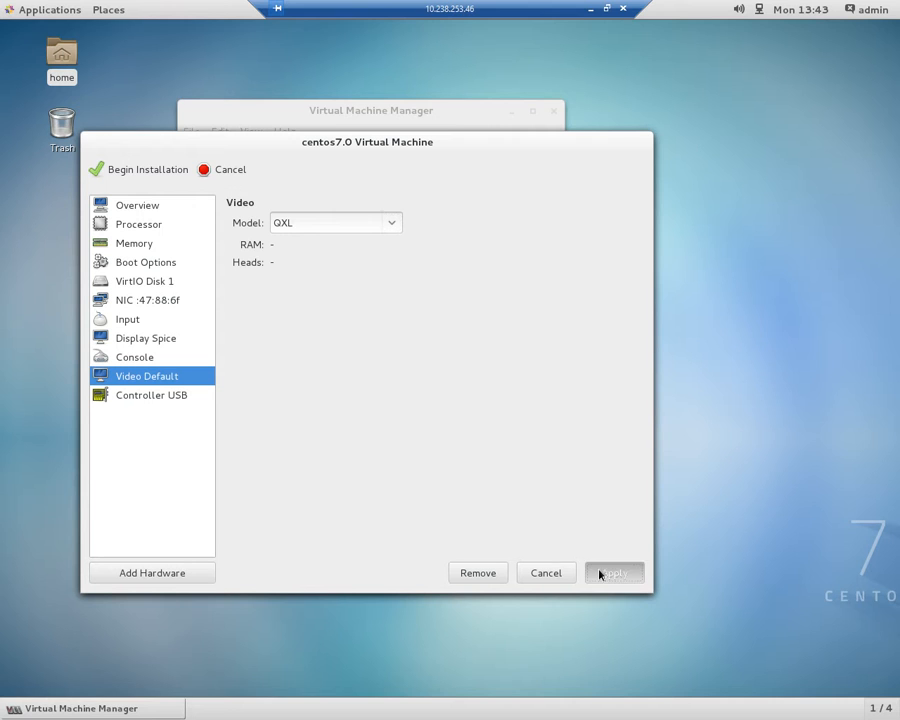
Begin the centos7.0 installation, release the pointer from the guest console and maximize the console window.
{"action": "left_click", "coordinate": [137, 173]}
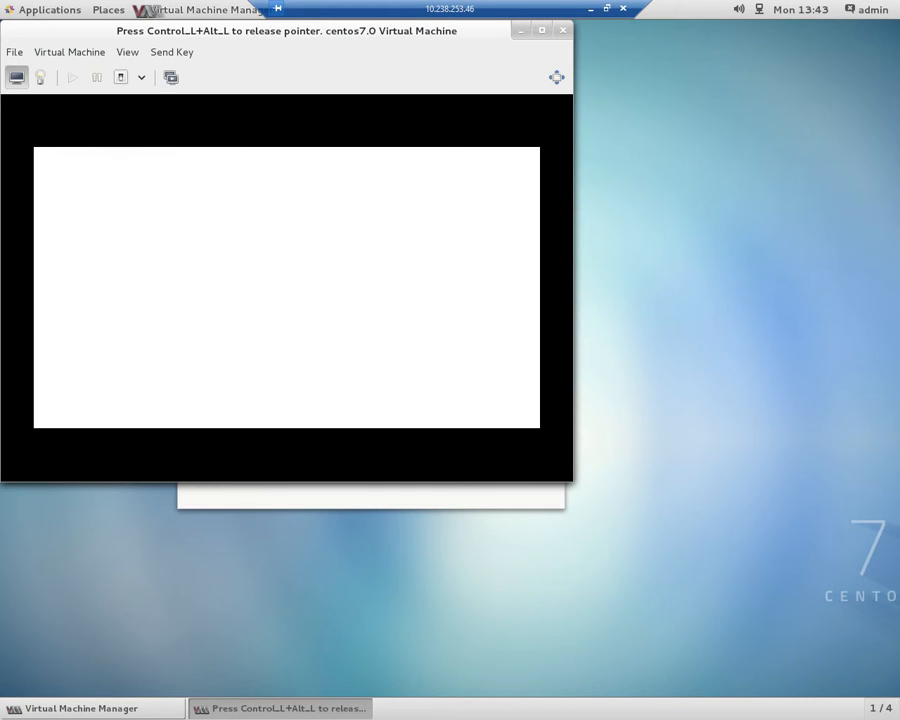
{"action": "key", "text": "ctrl+alt"}
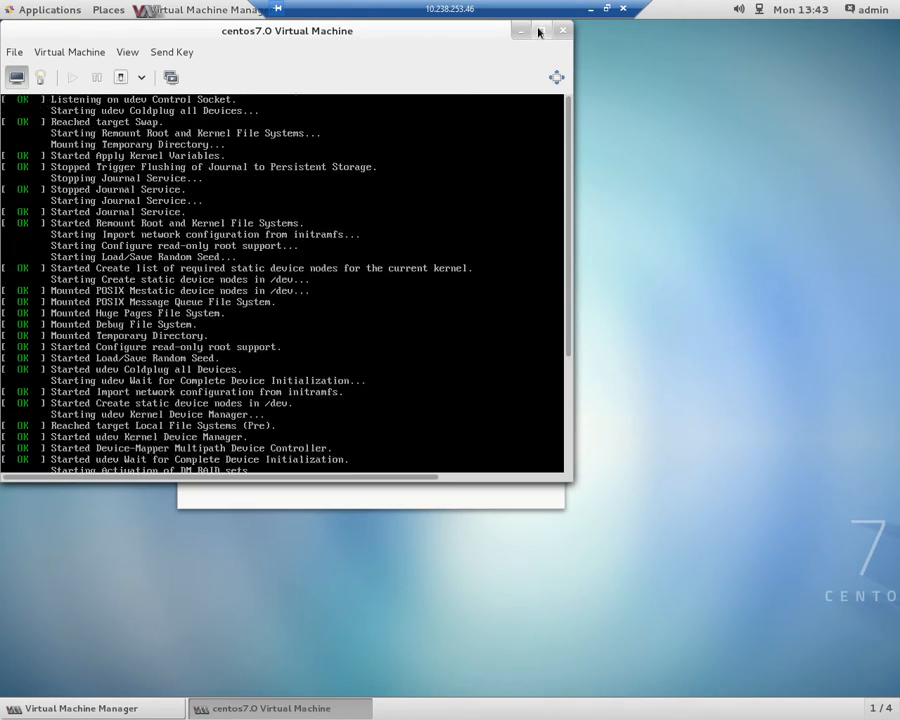
{"action": "left_click", "coordinate": [540, 30]}
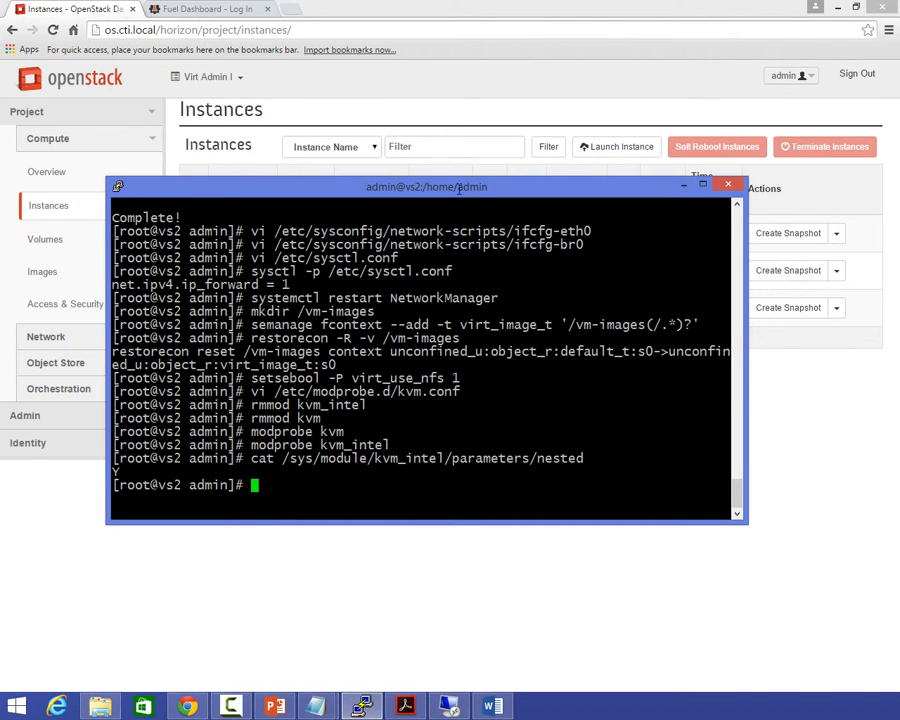
Switch to the OpenStack dashboard in the browser and view the project's volumes to check the shared storage attachment.
{"action": "left_click", "coordinate": [343, 92]}
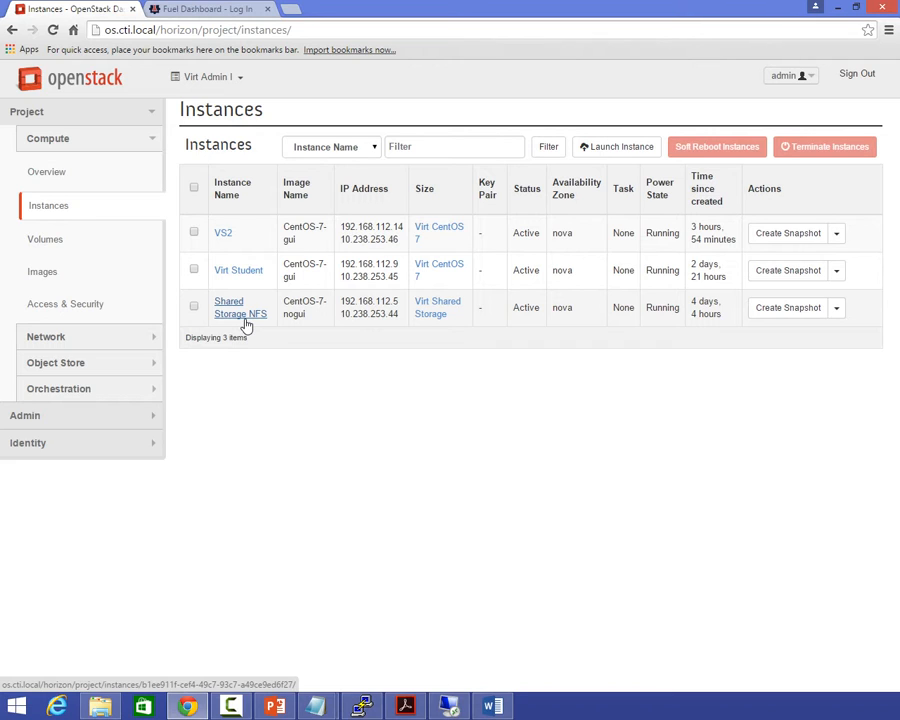
{"action": "left_click", "coordinate": [45, 239]}
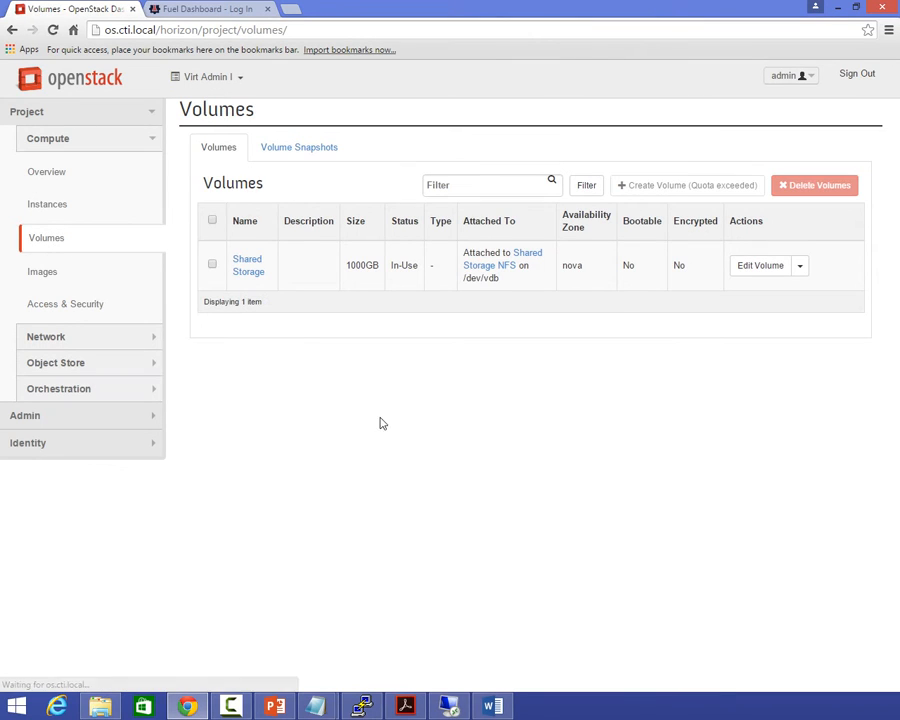